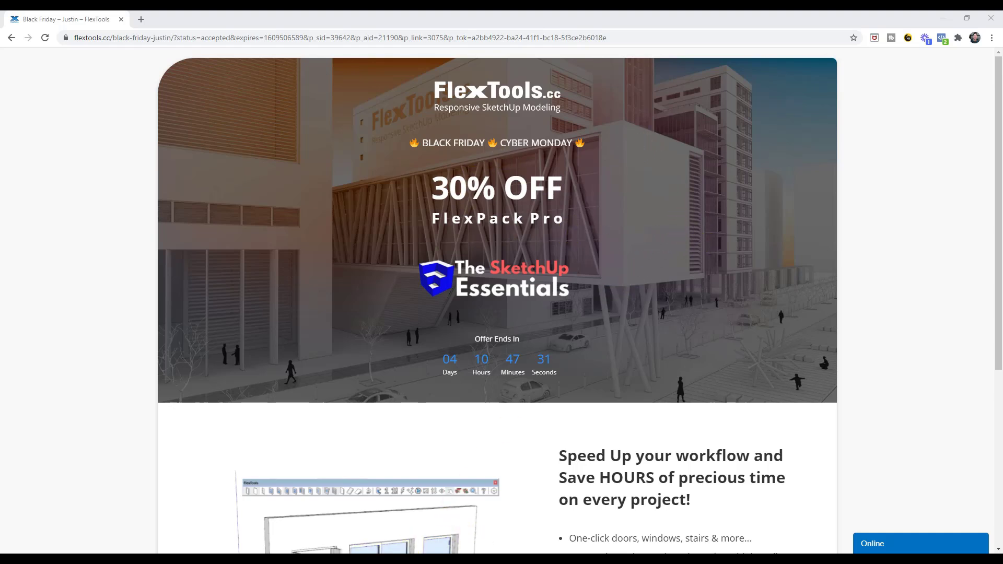
- Snip the FlexTools Black Friday hero banner showing the building render
drag(177, 64, 829, 396)
- Save the snip, then import 'Image to Match' from USB Drive > 255 Flex Tools as a New Matched Photo
click(262, 48)
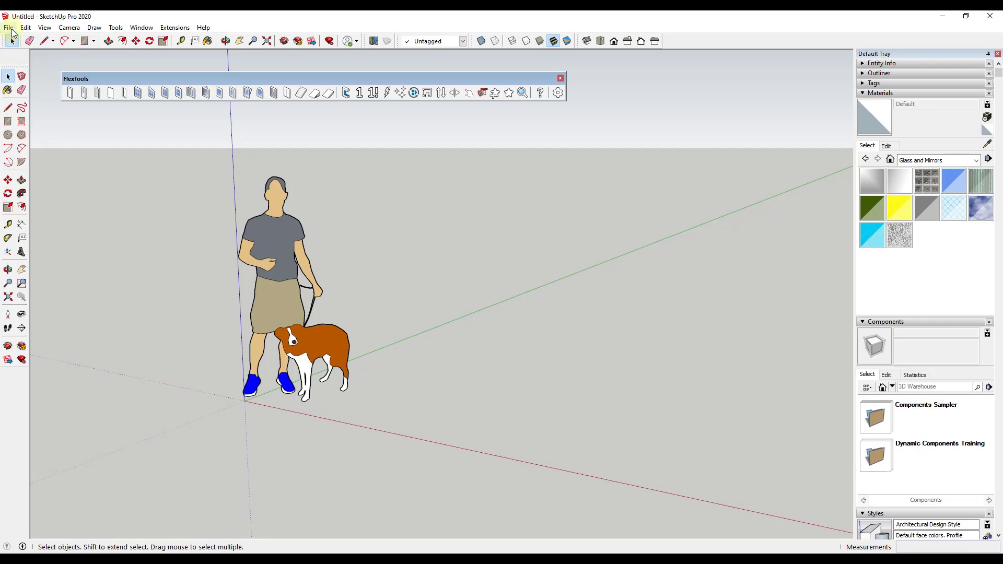
click(10, 29)
click(92, 193)
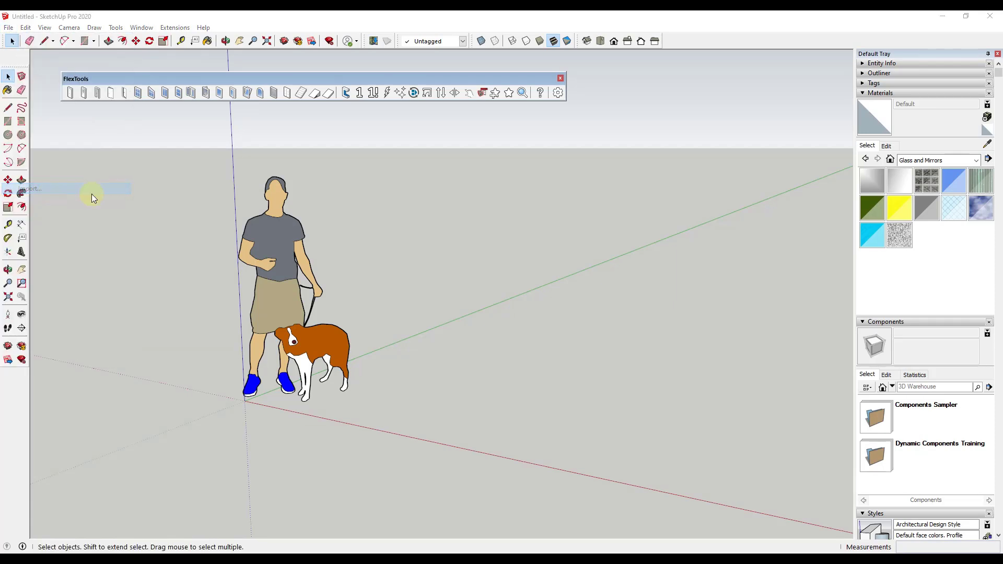
click(866, 511)
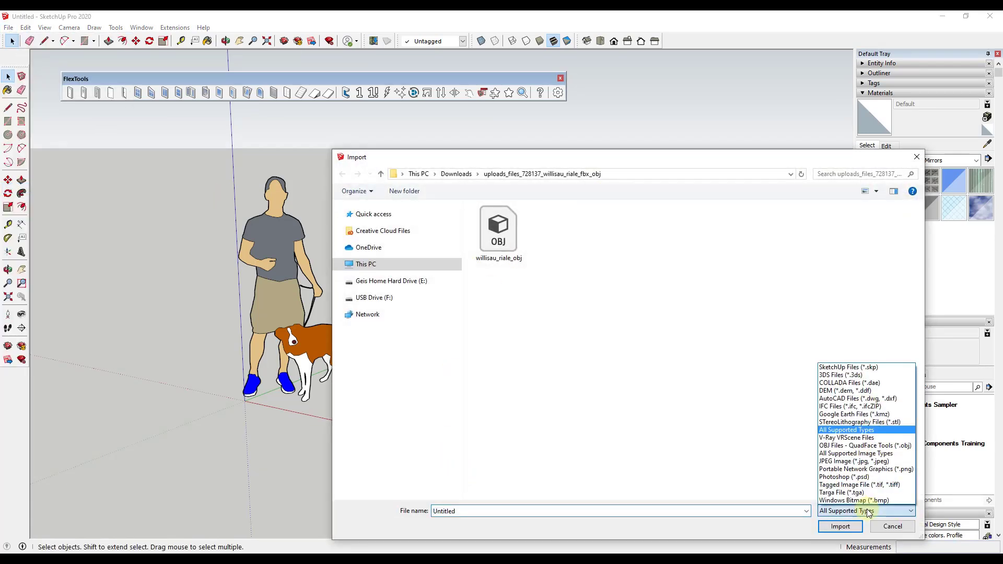
click(847, 453)
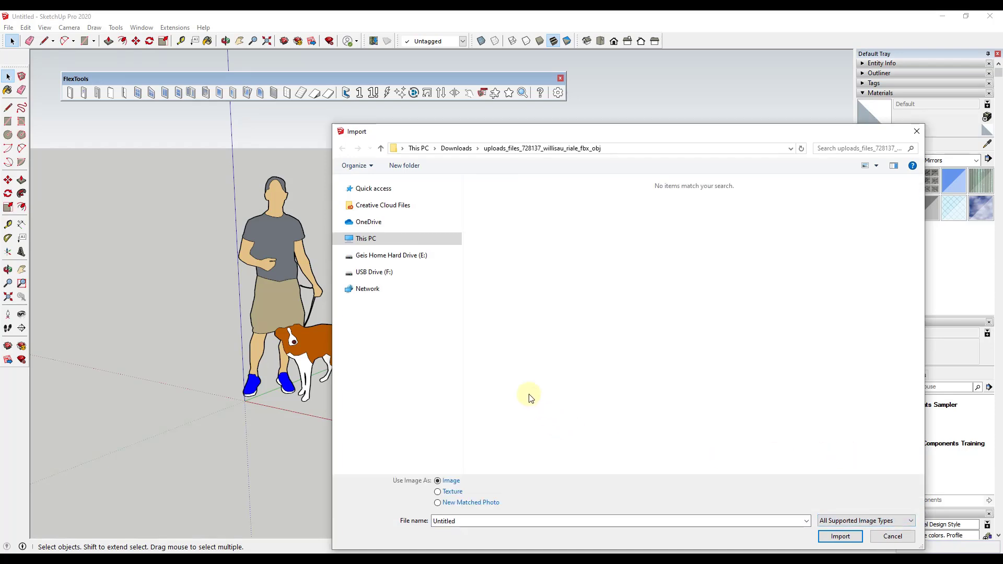
click(374, 272)
click(453, 502)
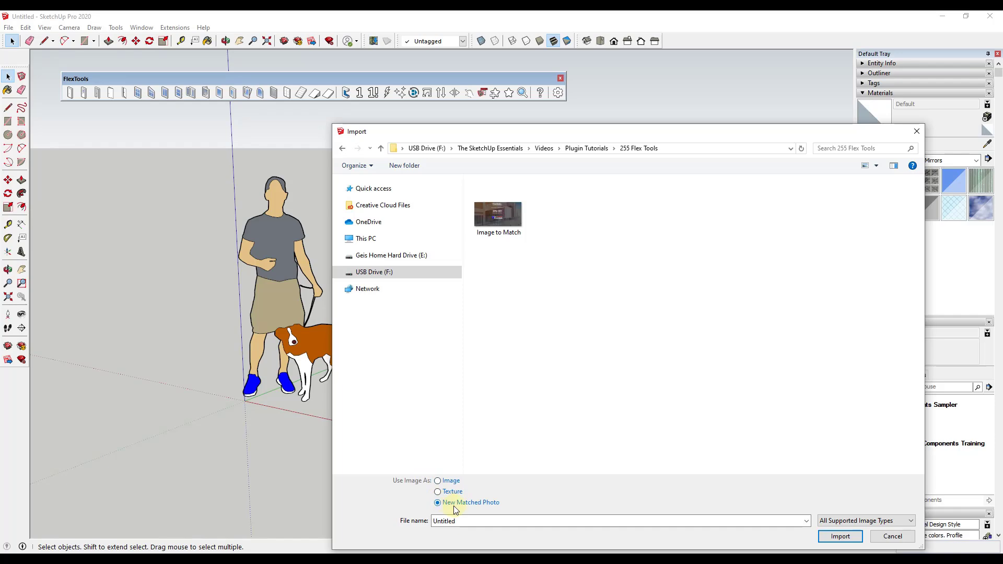
click(496, 225)
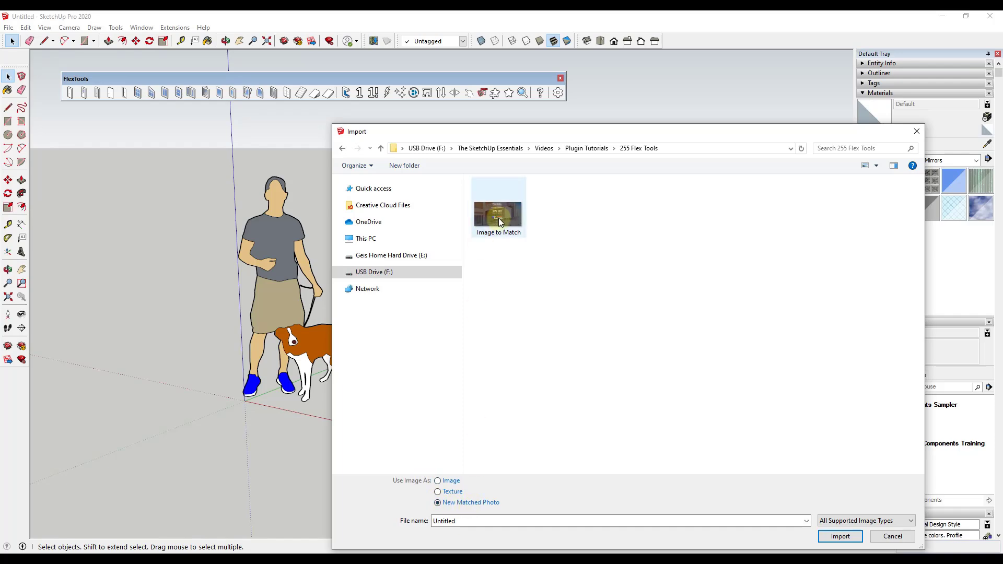
double_click(499, 219)
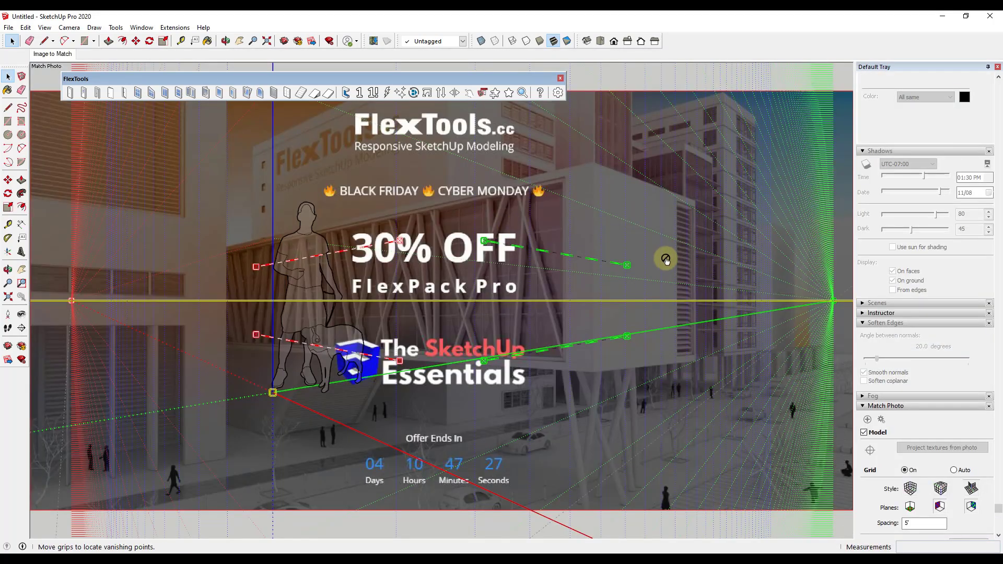
- Align the upper and lower green perspective lines with the block's top and bottom edges
scroll(665, 259, up, 1)
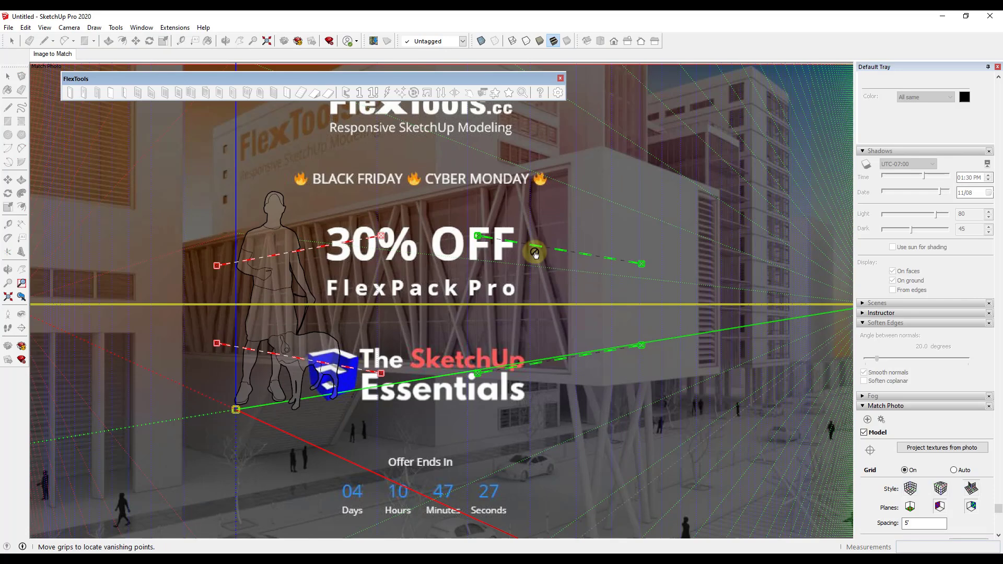
drag(541, 247, 657, 178)
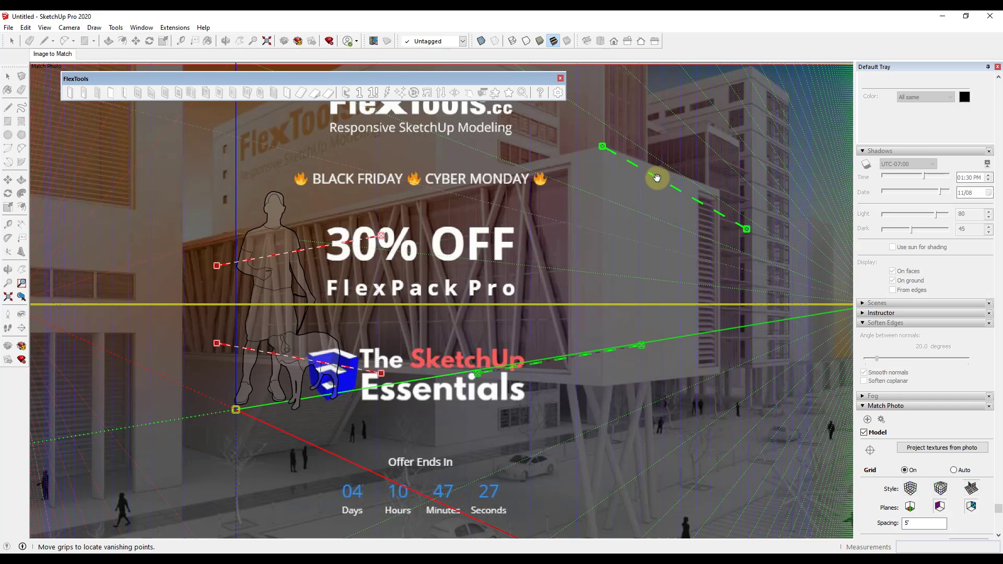
drag(747, 228, 719, 189)
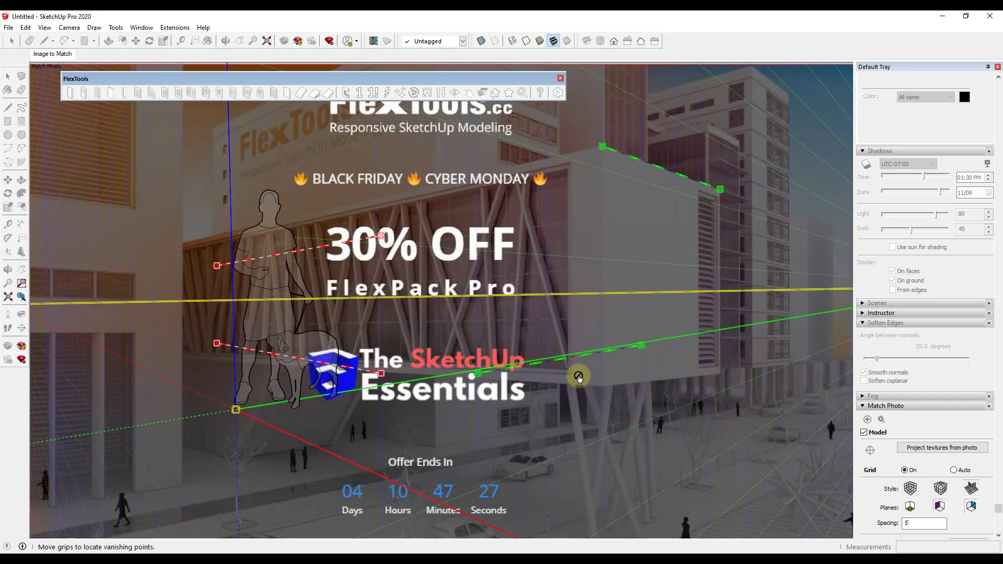
drag(581, 354, 661, 391)
drag(560, 422, 604, 387)
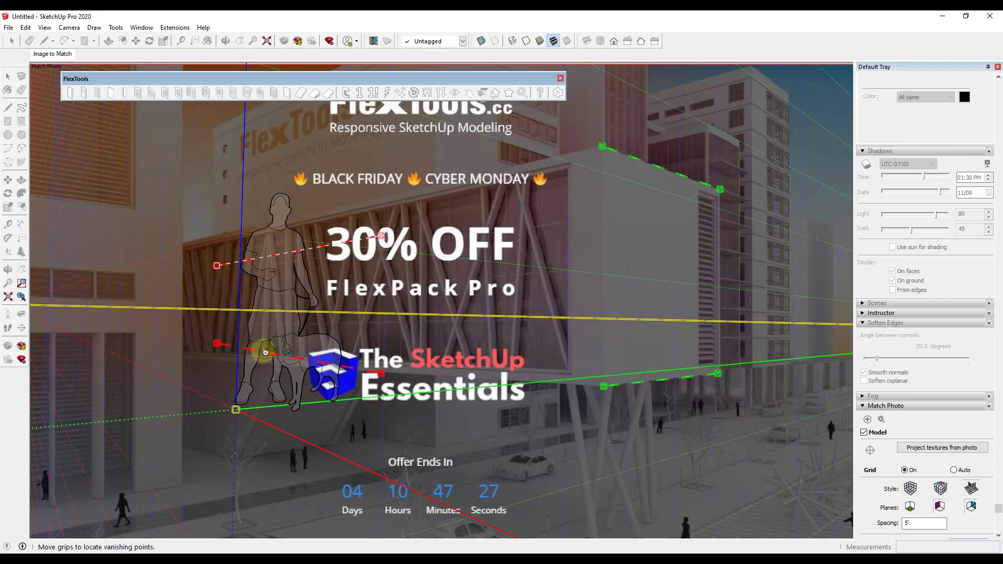
- Align the lower red perspective line along the left facade's bottom edge
drag(381, 373, 581, 383)
drag(217, 343, 206, 359)
scroll(588, 384, up, 6)
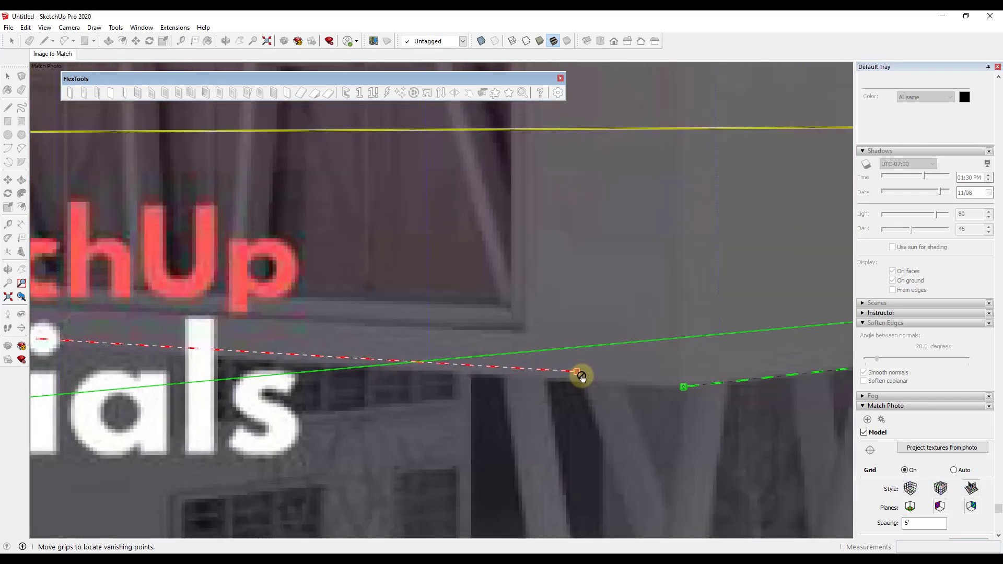
scroll(581, 376, up, 3)
drag(573, 371, 728, 394)
scroll(739, 395, down, 6)
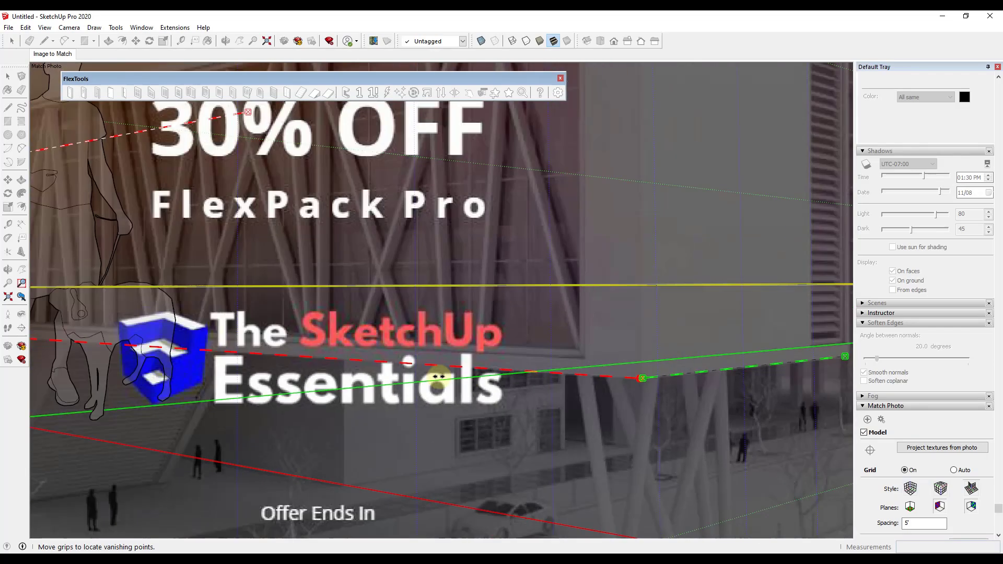
scroll(439, 376, down, 5)
scroll(262, 342, up, 5)
- Align the upper red line with the facade top and place the origin at the building's corner
drag(263, 342, 262, 340)
scroll(261, 340, down, 5)
scroll(269, 256, up, 3)
drag(270, 271, 716, 133)
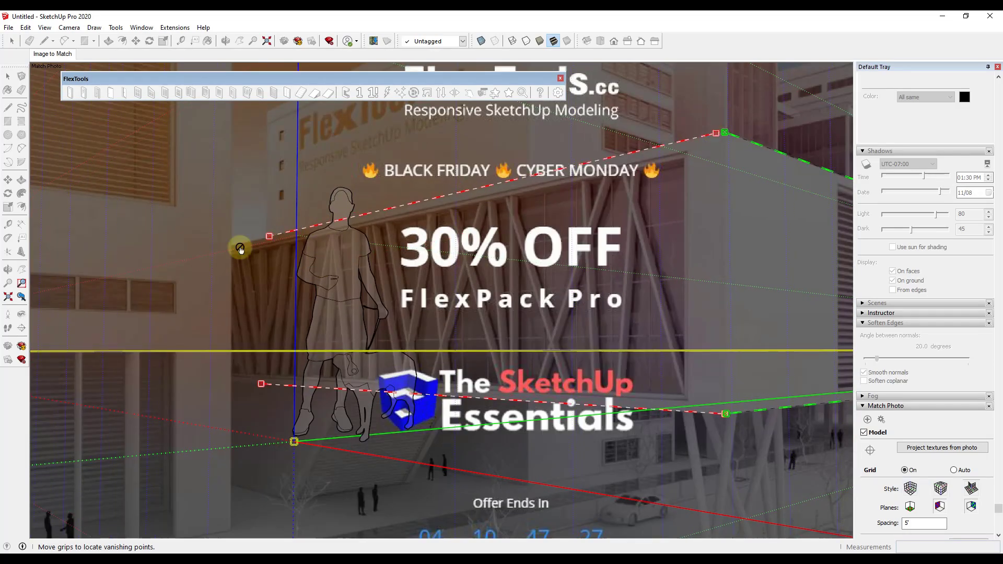
scroll(251, 264, down, 5)
drag(207, 372, 442, 459)
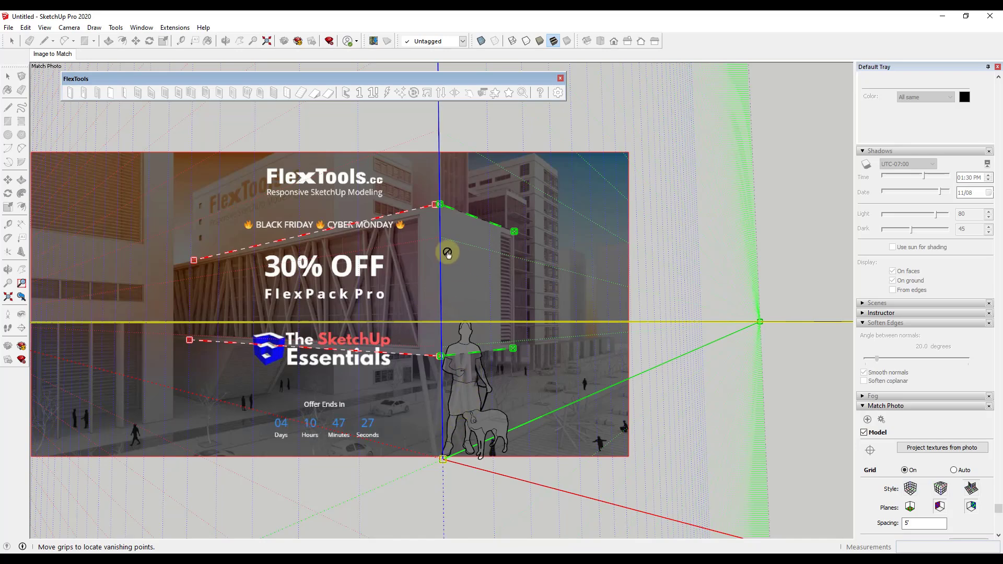
- Zoom-scale the model down to fit the photo and confirm the Match Photo setup with Done
drag(440, 235, 426, 422)
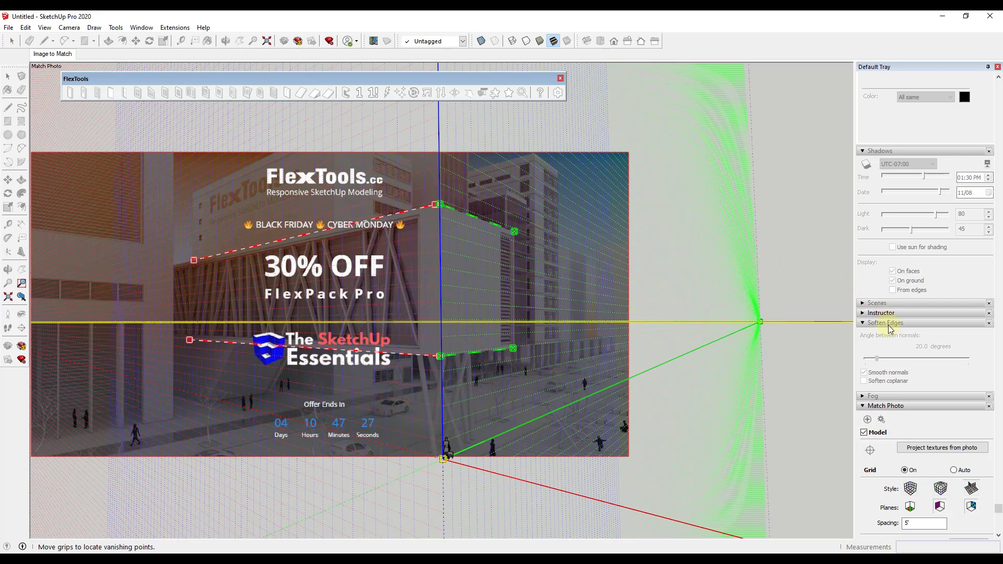
scroll(933, 347, up, 5)
scroll(932, 346, down, 6)
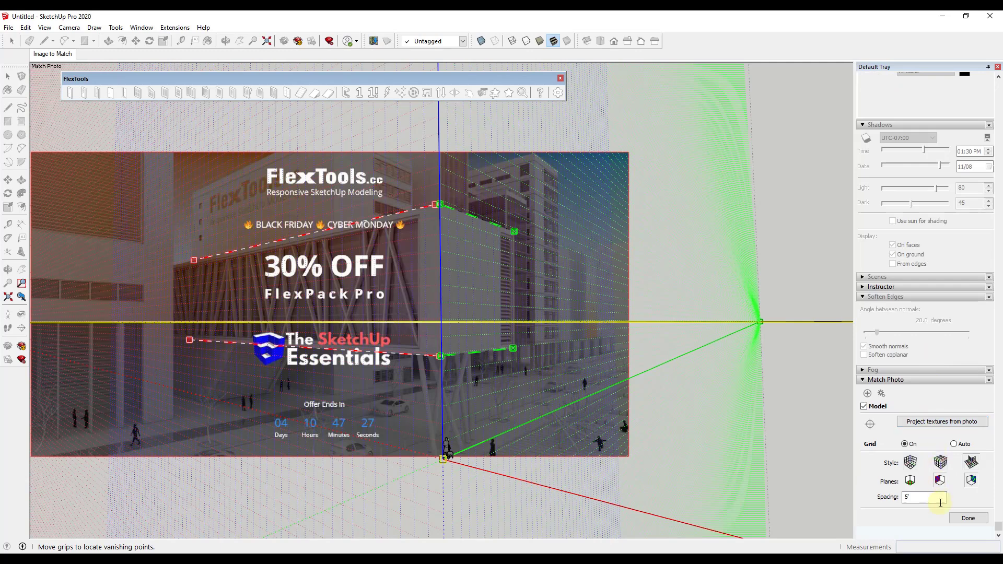
click(969, 518)
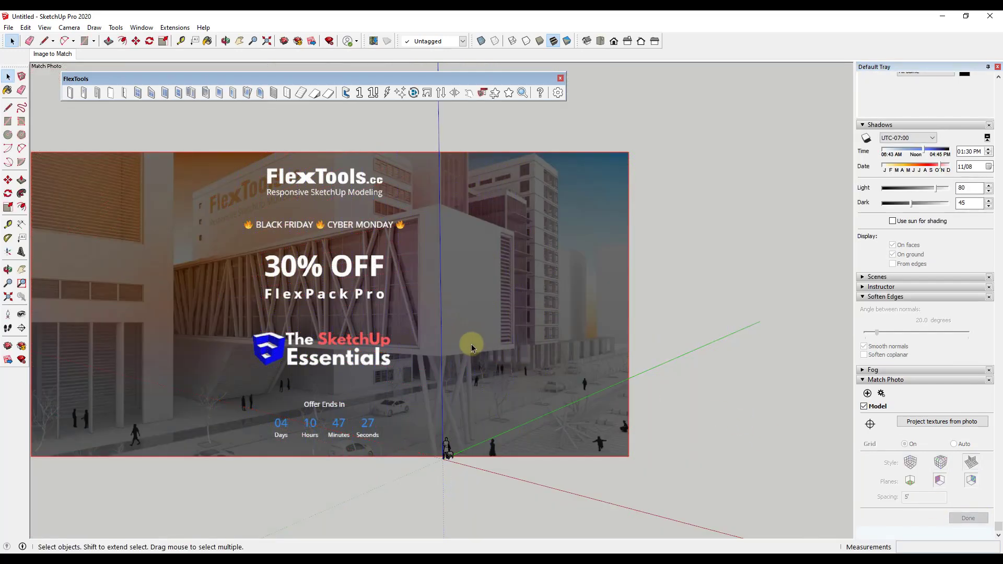
- Trace a rectangle over the upper block's side face in the photo
key(r)
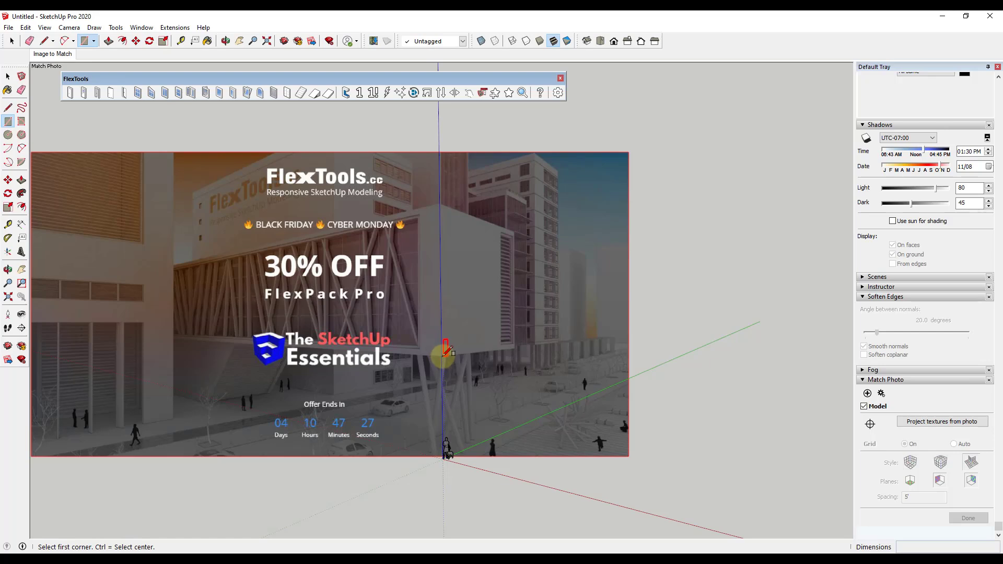
click(444, 354)
click(516, 228)
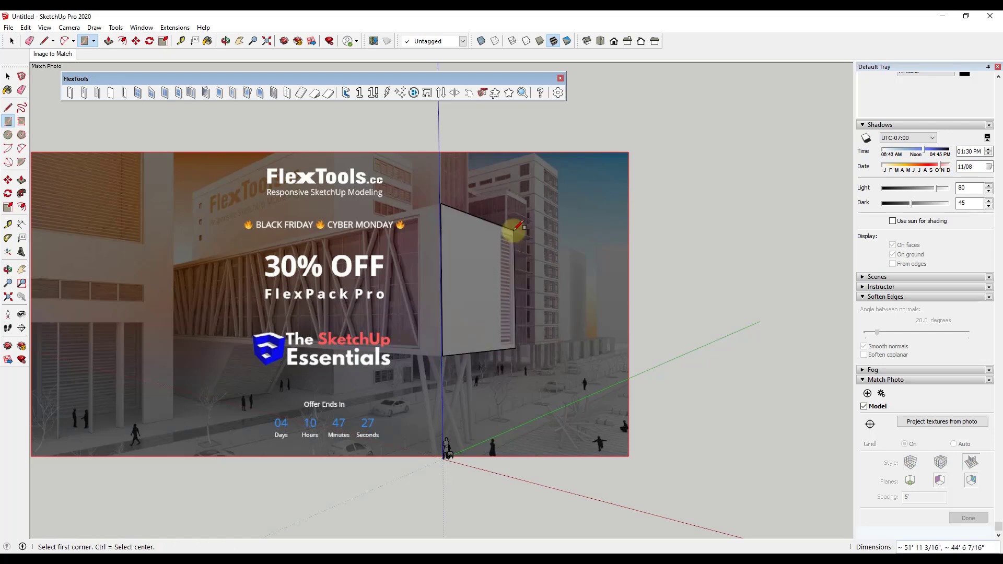
key(space)
- Push/pull the rectangle back along the block into a box, then view it apart from the photo
key(p)
drag(474, 264, 207, 282)
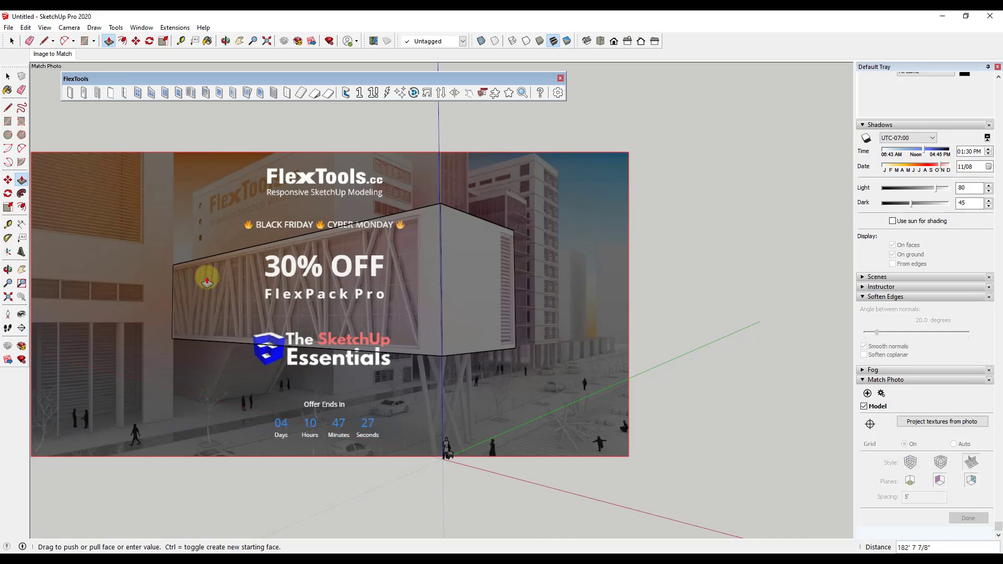
click(207, 277)
key(space)
key(shift+z)
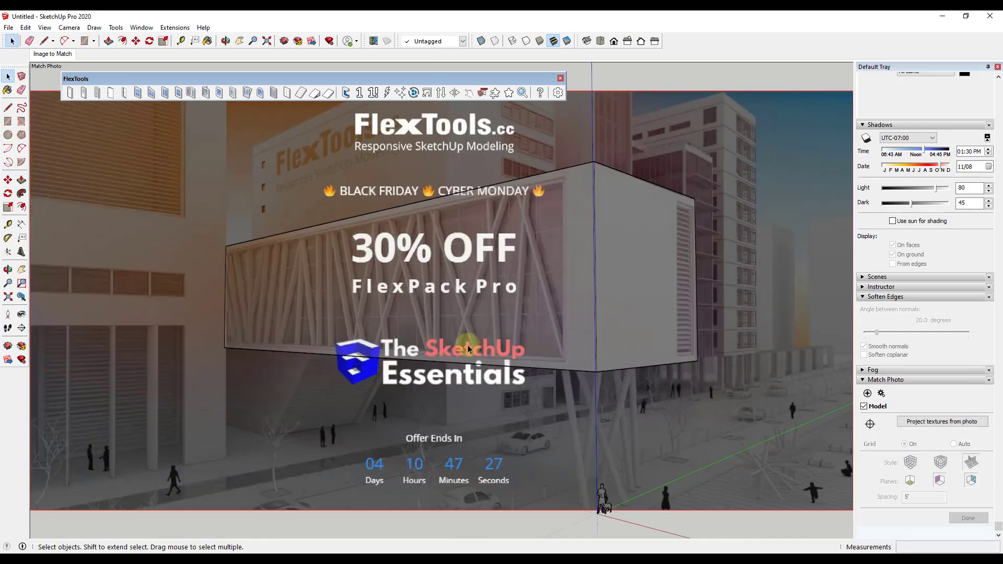
middle_drag(479, 367, 463, 297)
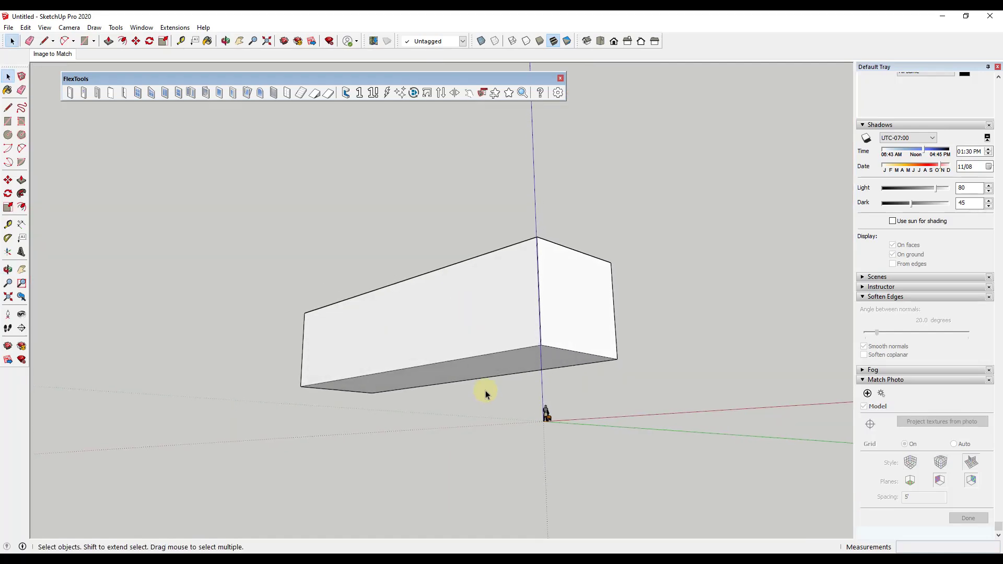
- Pull the box's bottom face down to the building's ground line in the Image to Match view
key(p)
drag(484, 372, 50, 67)
click(52, 55)
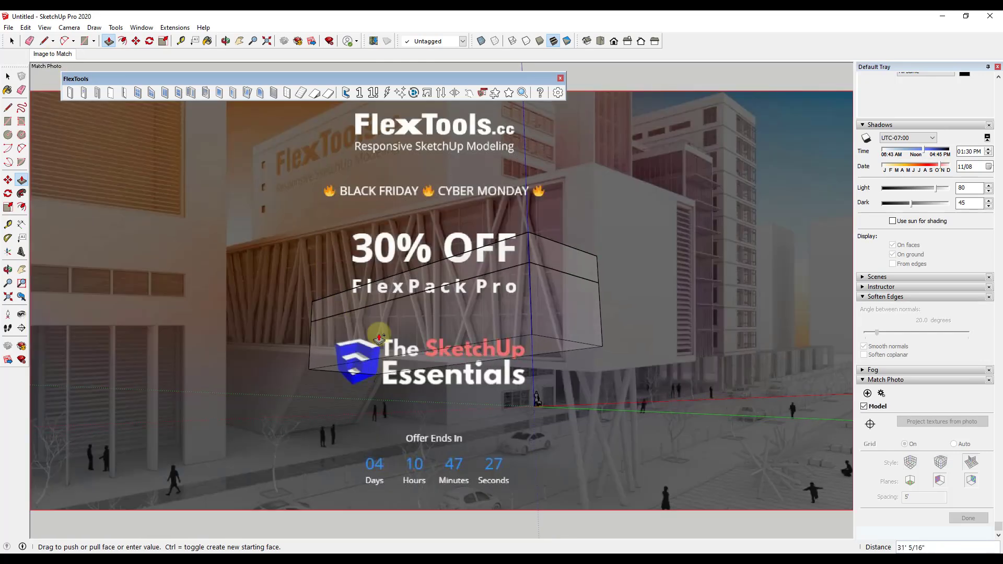
drag(346, 412, 362, 470)
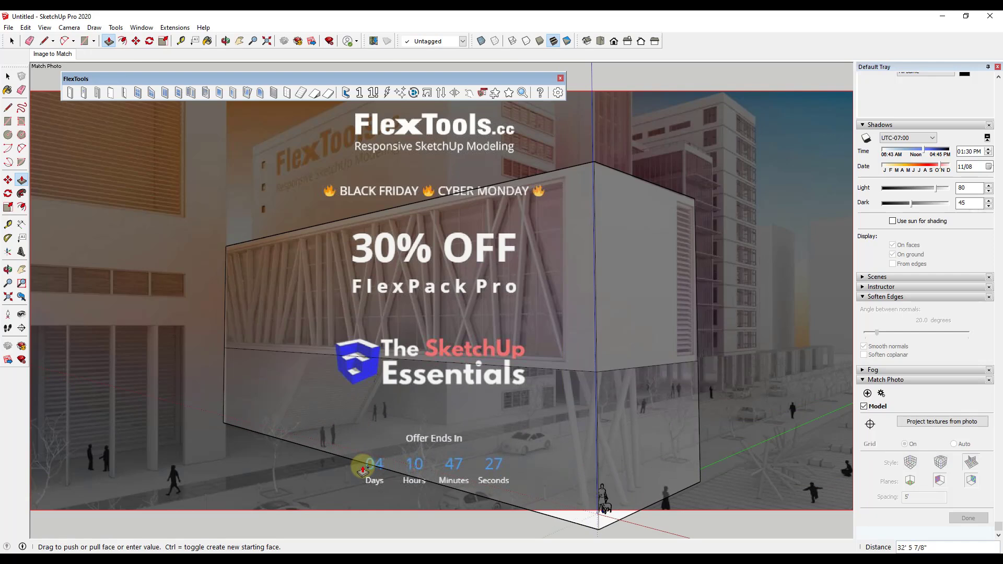
- Push the lower front face in by 9 7/8 inches
click(463, 457)
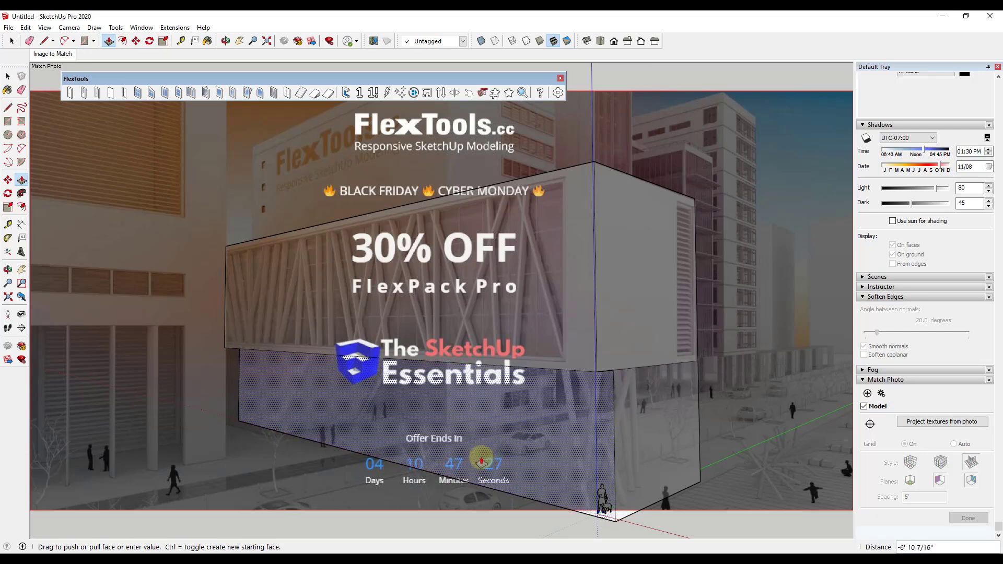
click(468, 466)
scroll(252, 443, up, 8)
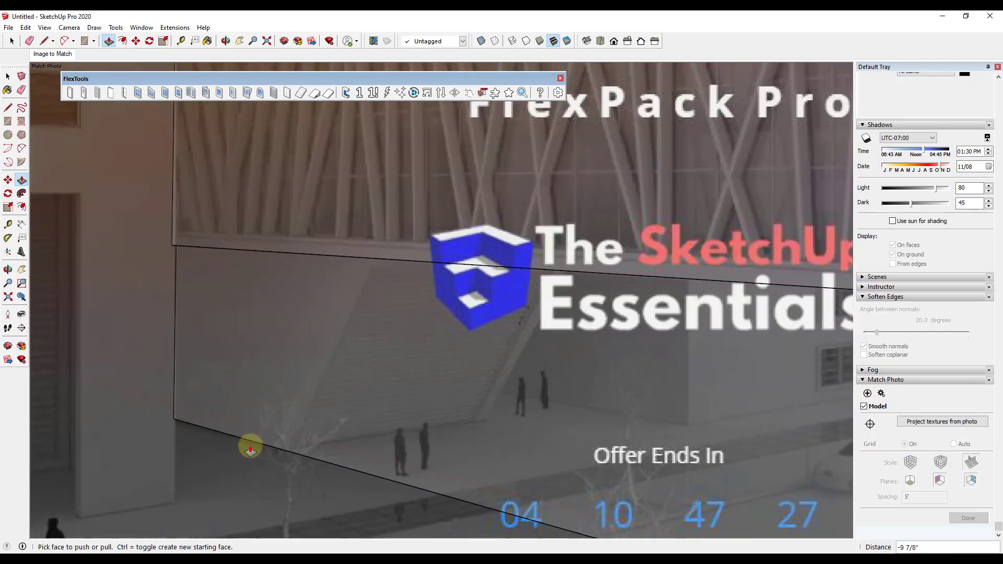
scroll(264, 441, down, 5)
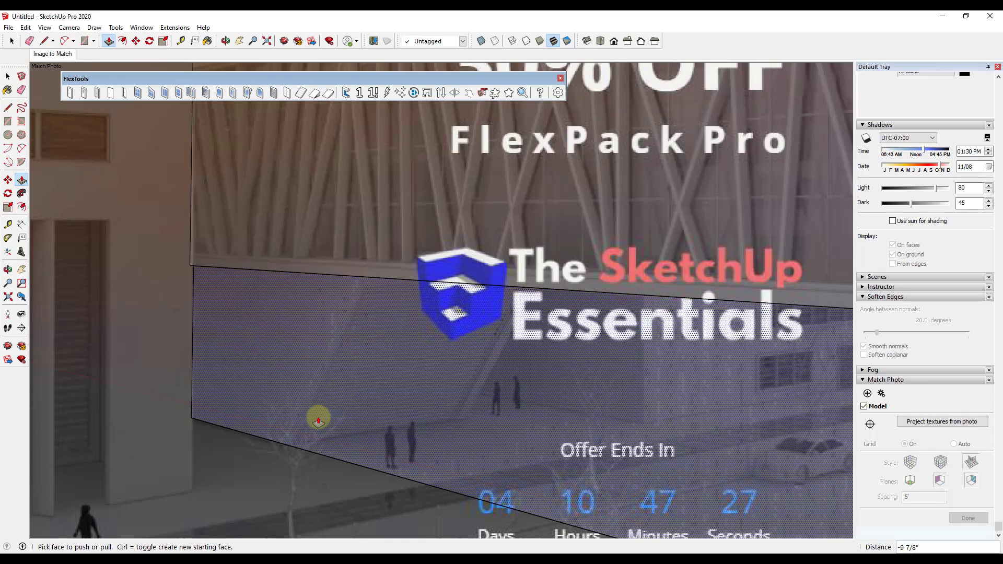
key(l)
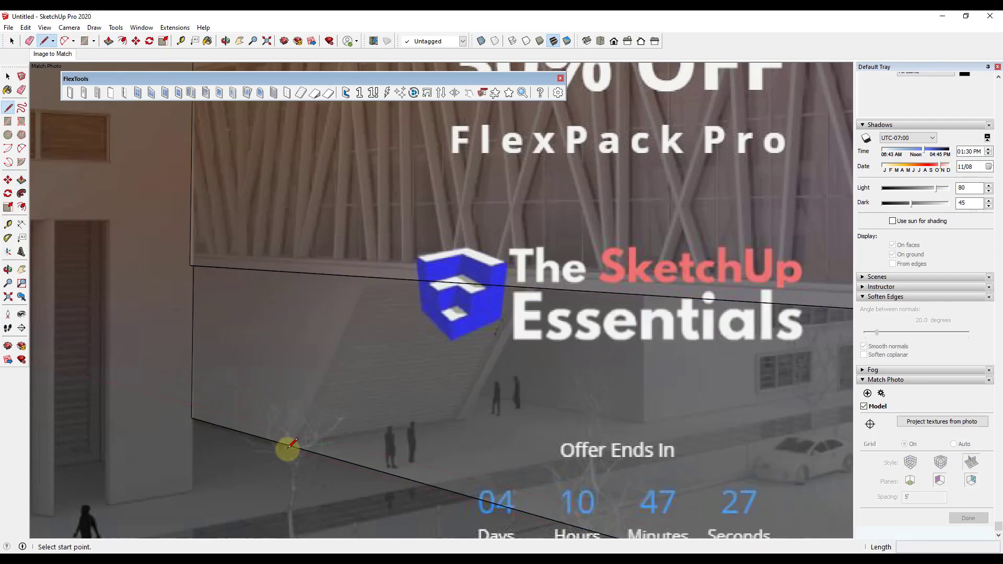
- Draw a diagonal line from the lower front face's bottom edge up to its top edge
click(283, 443)
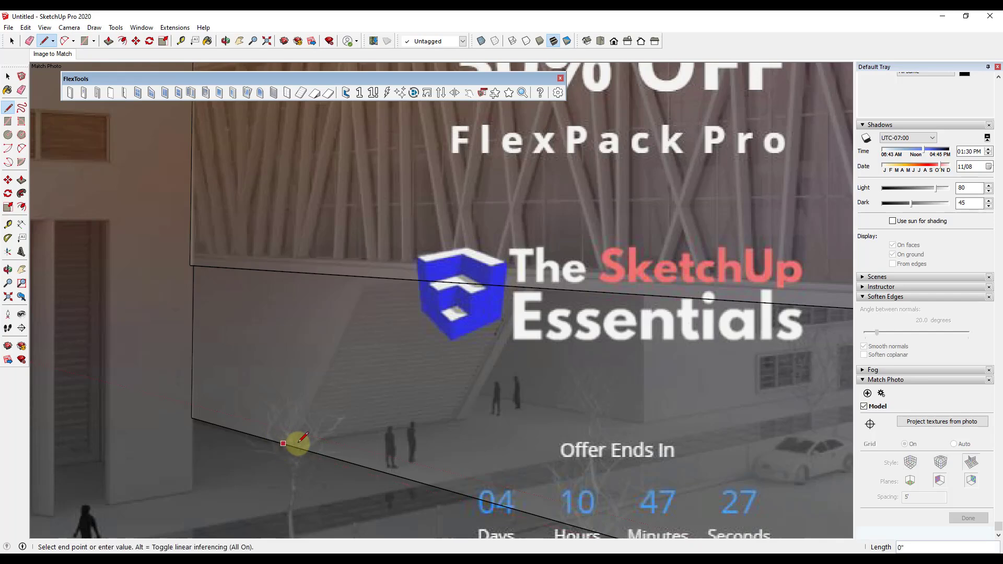
click(350, 297)
middle_drag(349, 296, 420, 271)
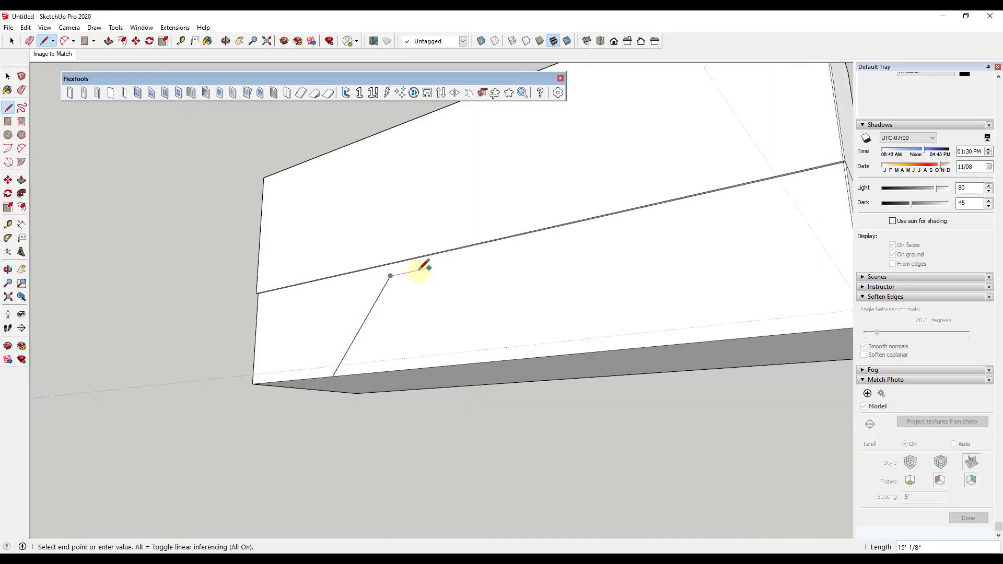
scroll(404, 273, up, 4)
click(393, 244)
scroll(347, 320, down, 5)
middle_drag(347, 320, 440, 444)
key(space)
- Push the lower-right section back and orbit to inspect the box's underside
key(p)
click(512, 372)
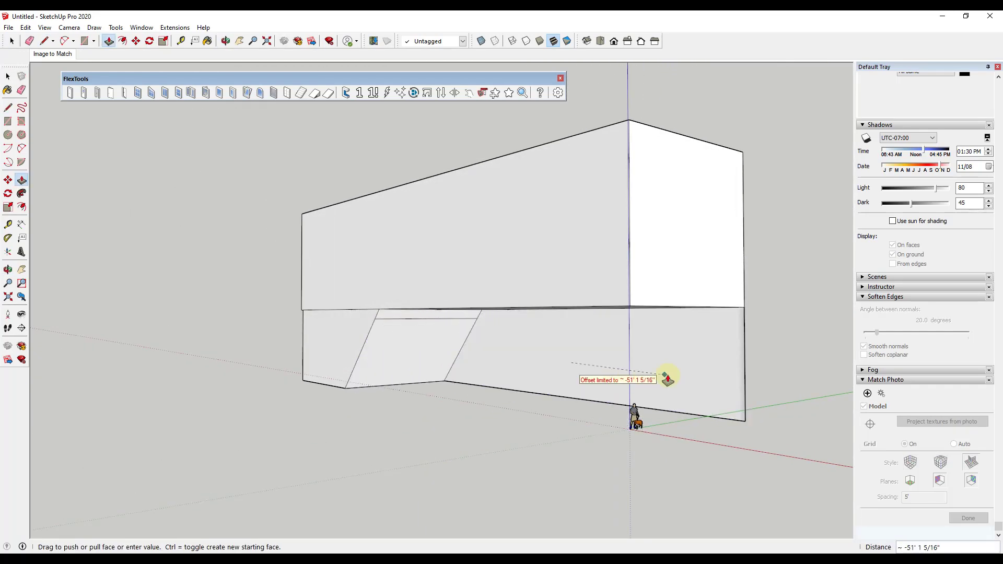
click(665, 381)
middle_drag(416, 347, 353, 261)
scroll(425, 306, up, 3)
middle_drag(309, 309, 285, 237)
click(180, 42)
scroll(316, 258, down, 4)
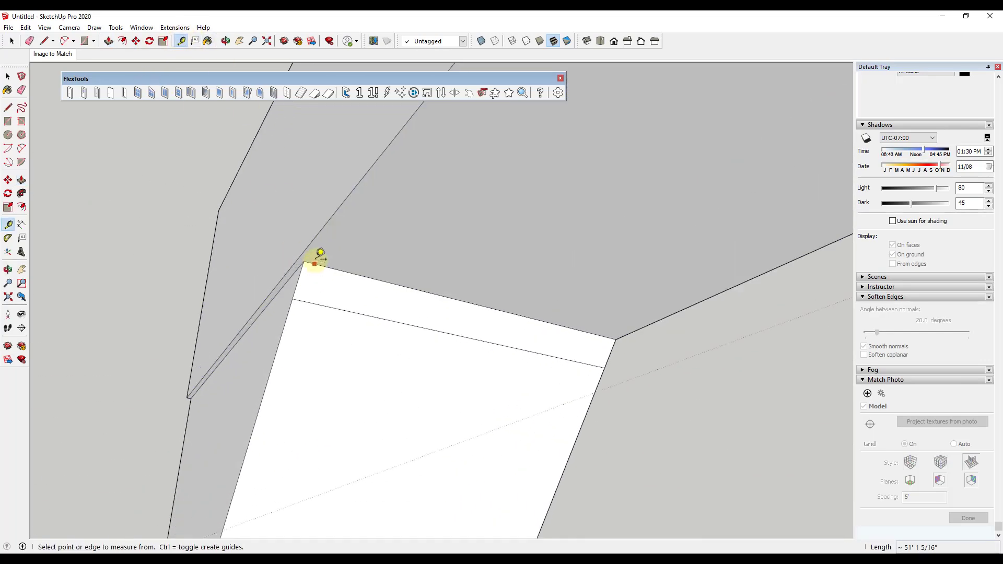
click(298, 256)
key(space)
middle_drag(647, 412, 458, 474)
- Push the slanted face back by -9 7/8 inches
key(p)
click(564, 453)
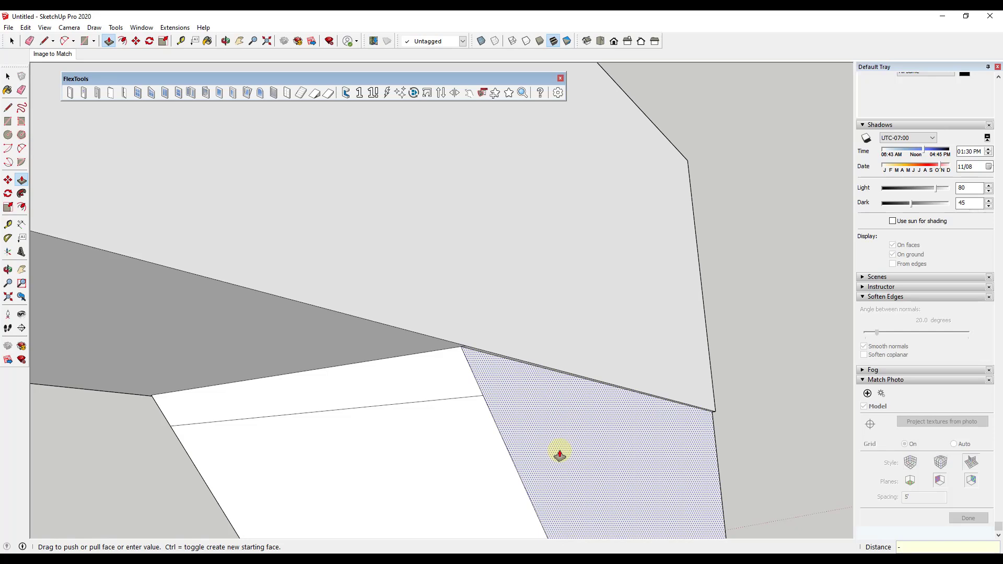
click(560, 454)
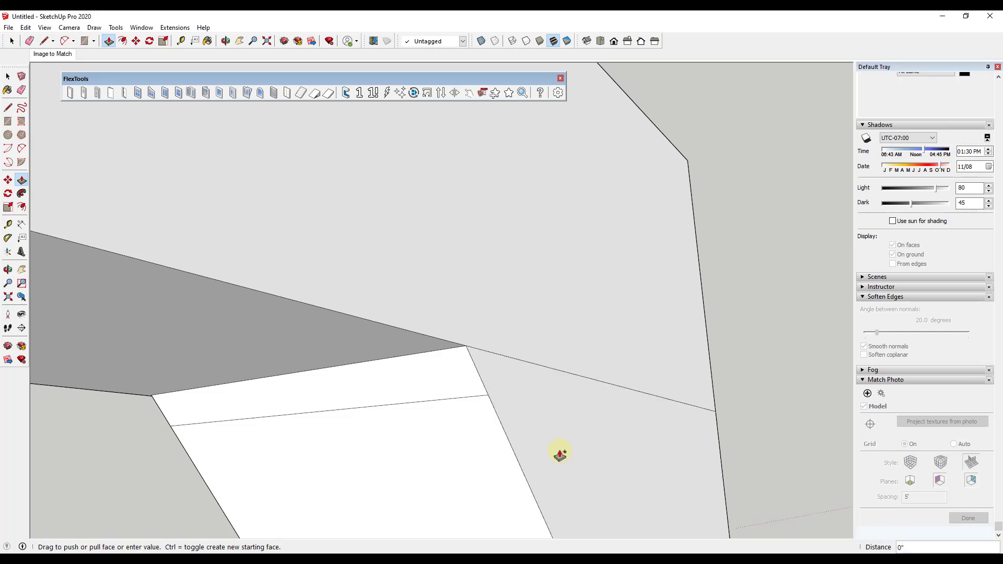
click(558, 453)
text(-9 7/8)
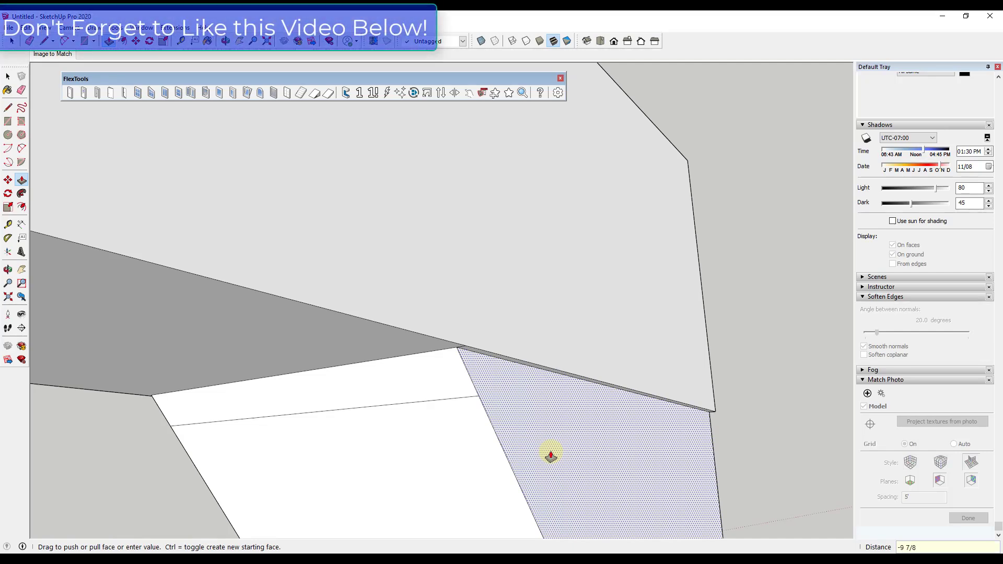
key(Return)
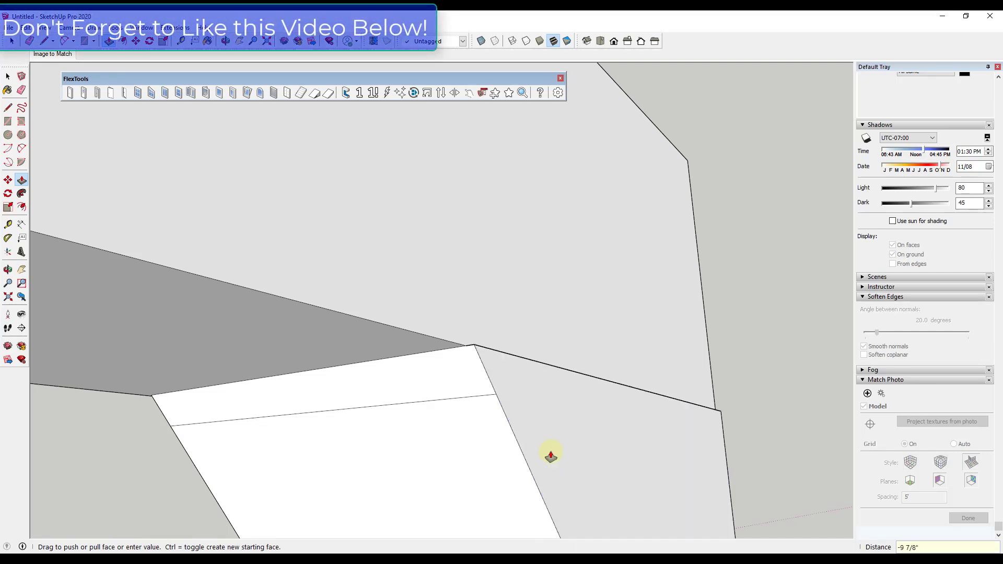
- Erase the stray edges and return to the Image to Match scene
scroll(465, 344, up, 3)
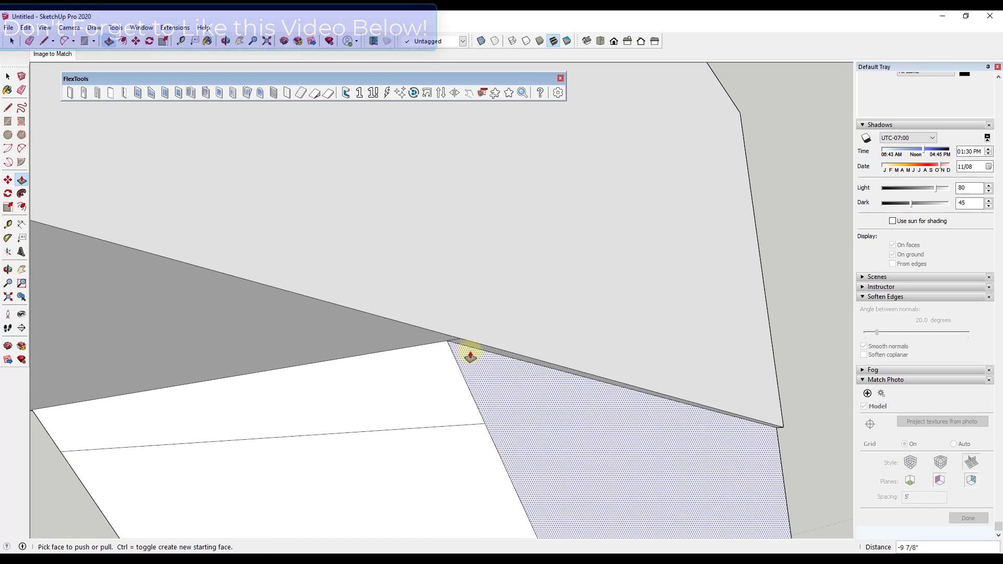
key(e)
scroll(459, 365, down, 3)
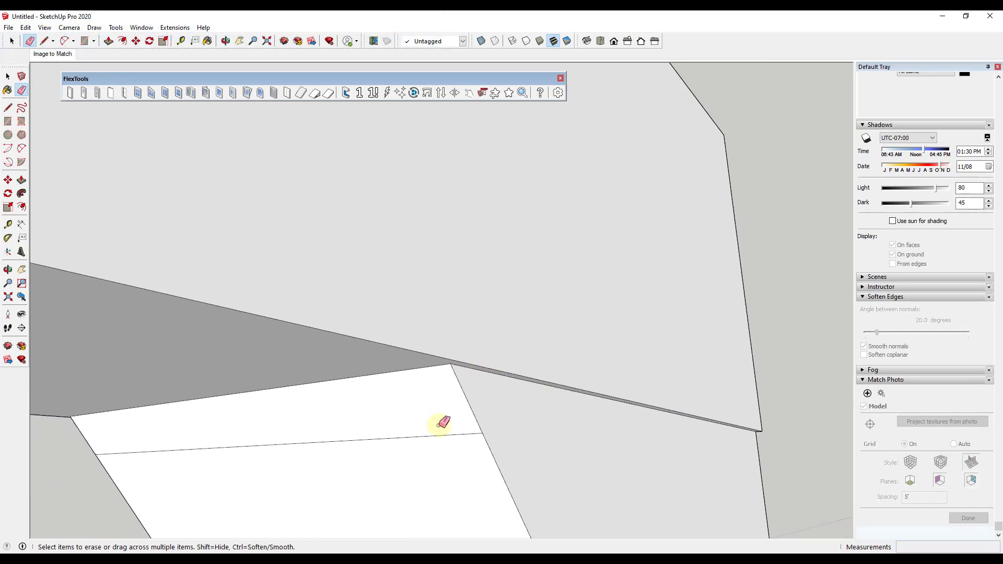
scroll(442, 359, down, 5)
scroll(439, 360, down, 5)
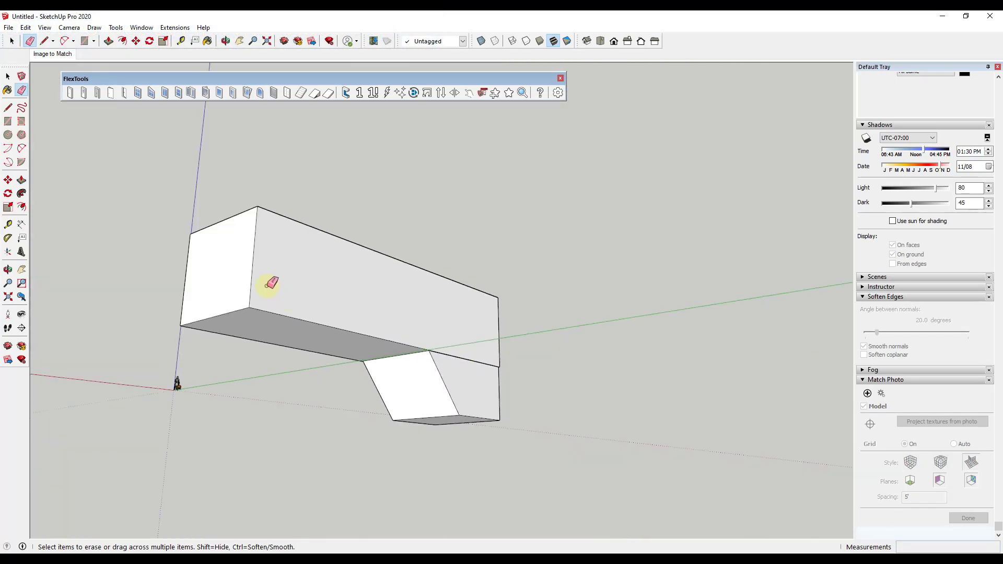
key(space)
click(60, 56)
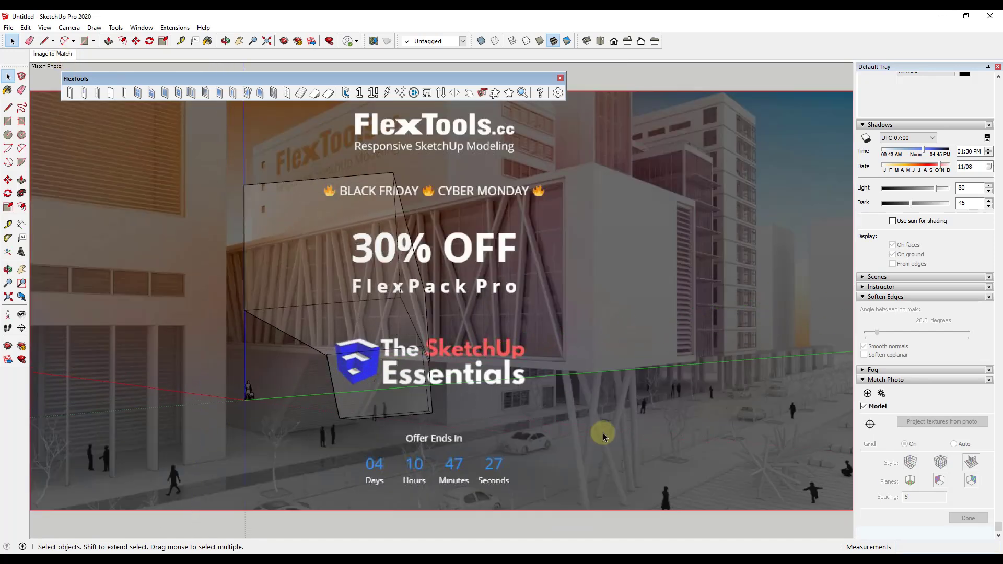
- Offset an inset outline inside the upper box's front face
scroll(508, 278, down, 2)
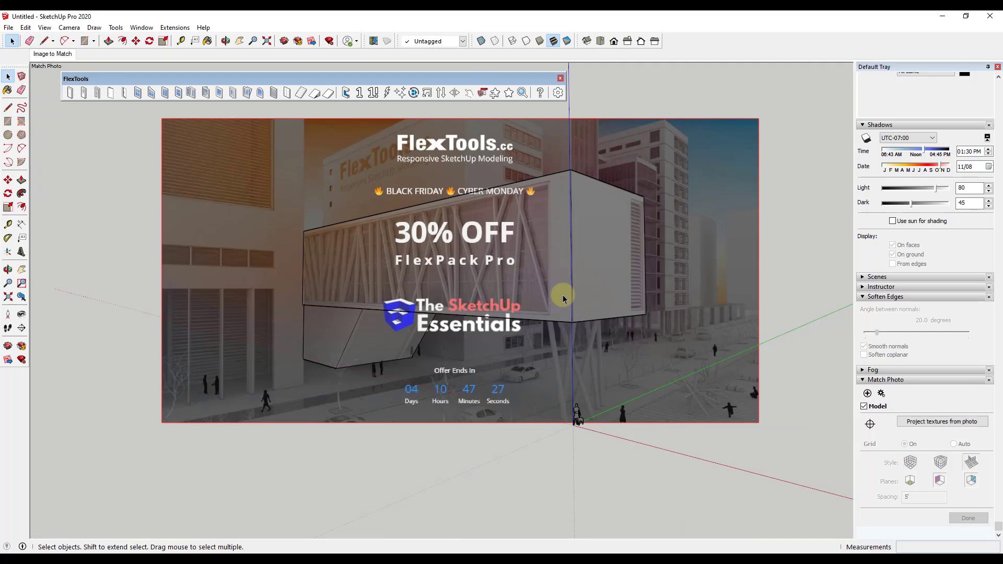
key(f)
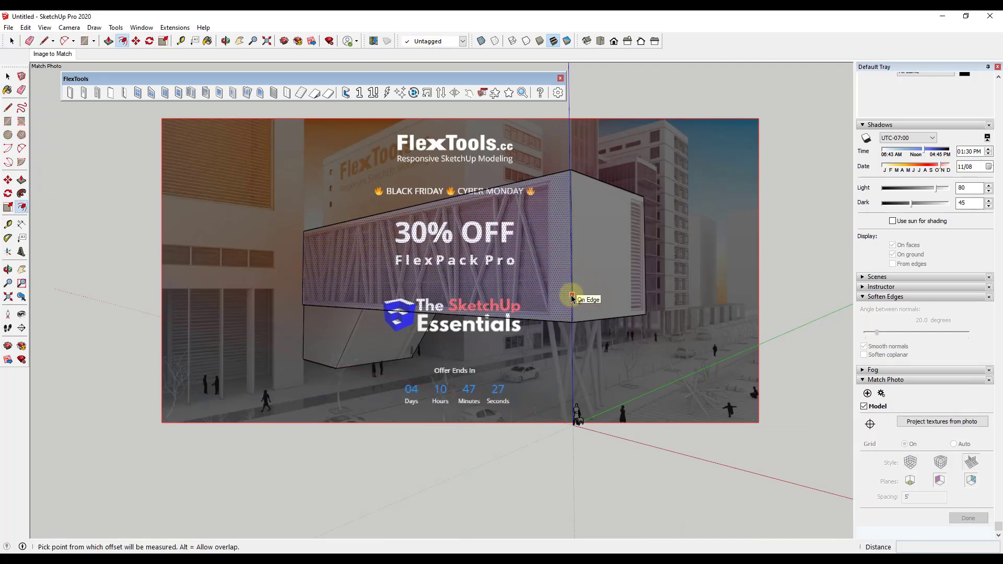
click(572, 298)
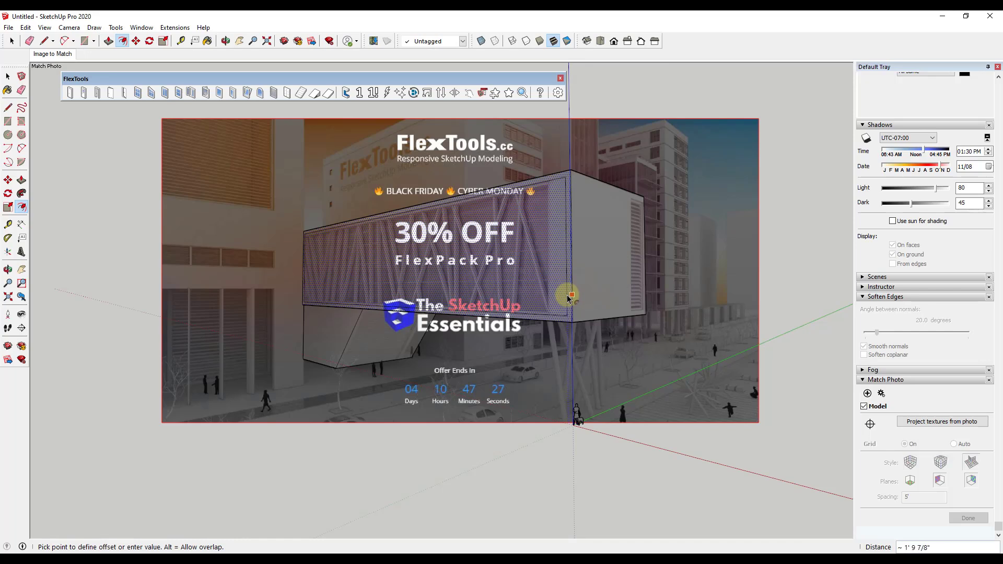
click(570, 298)
key(space)
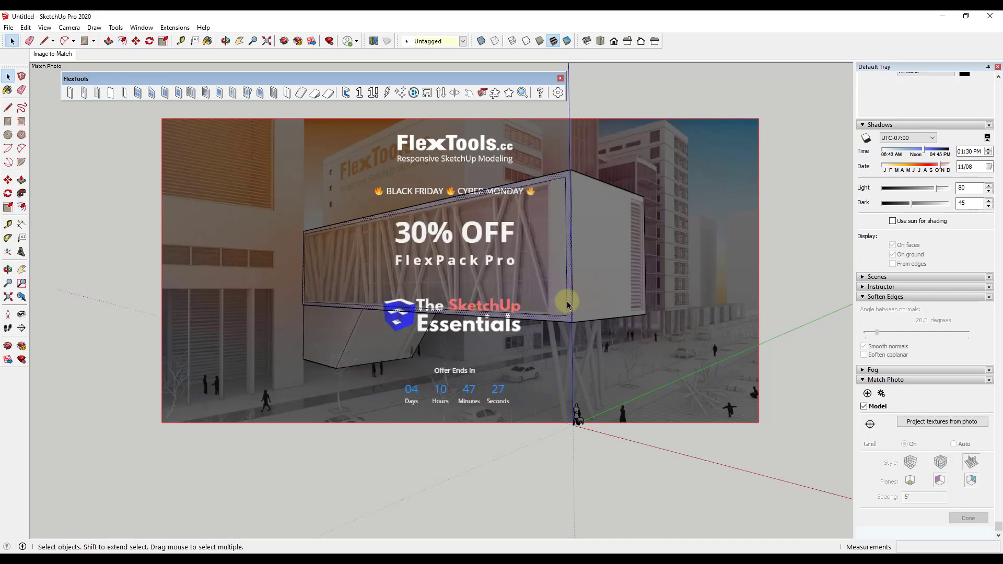
- Move the inset's inner right edge left to line up with the photo's panel
click(568, 303)
key(m)
click(566, 298)
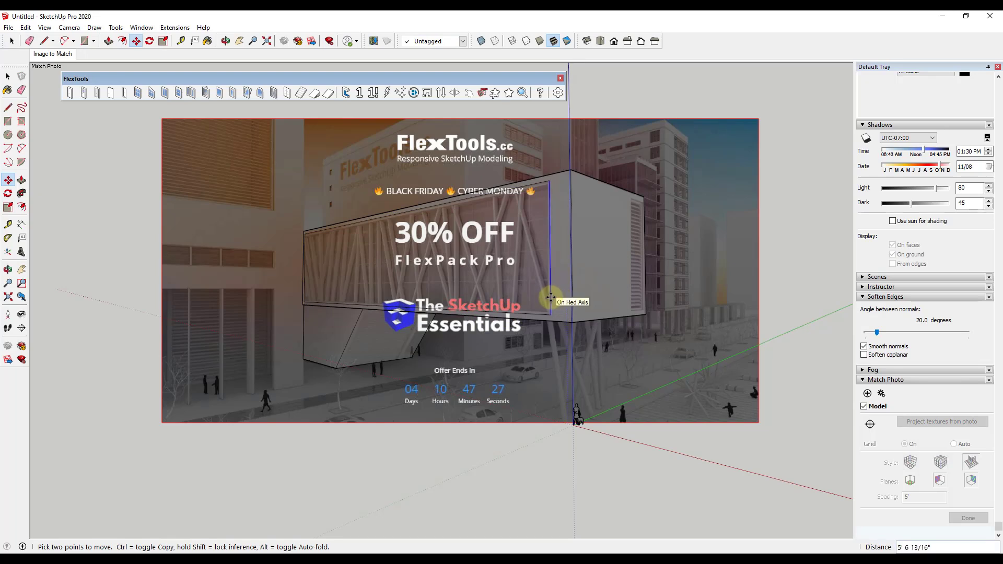
click(550, 298)
- Begin a second inward offset on the inner front face
key(f)
click(549, 261)
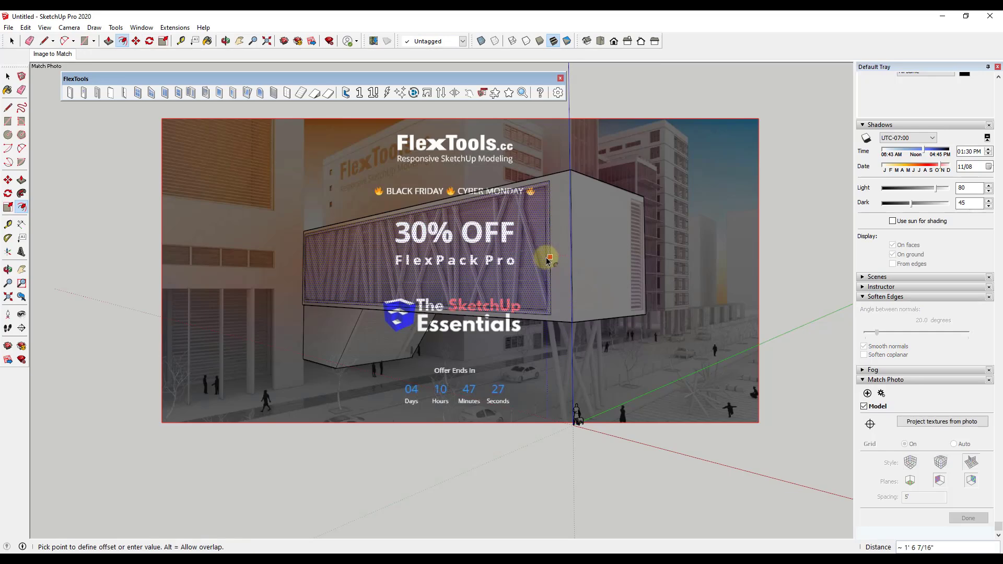
scroll(545, 258, up, 4)
scroll(547, 257, up, 2)
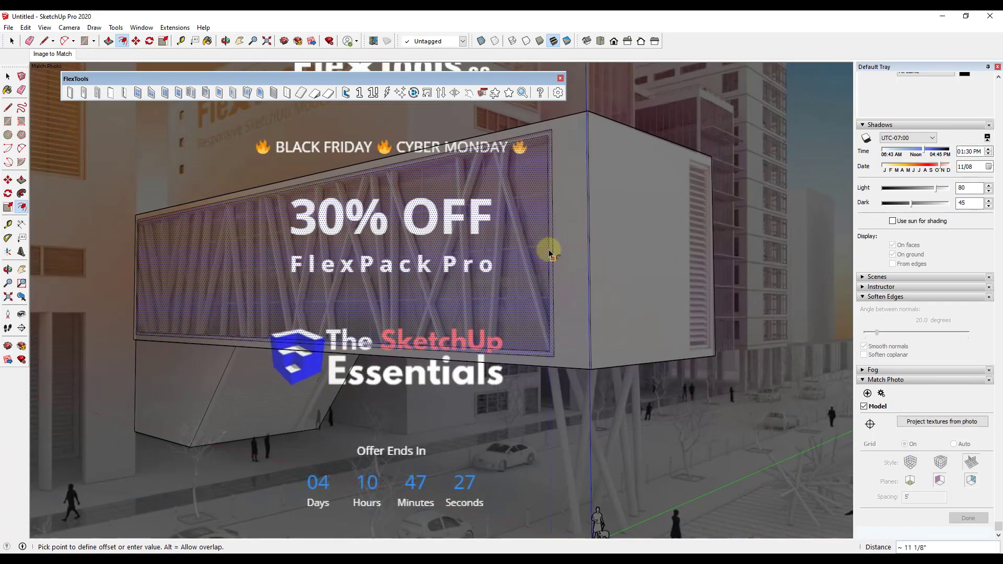
- Complete the second inset and push the inner panel about 11 1/2 inches into the box
click(548, 254)
key(space)
click(464, 264)
key(p)
click(433, 279)
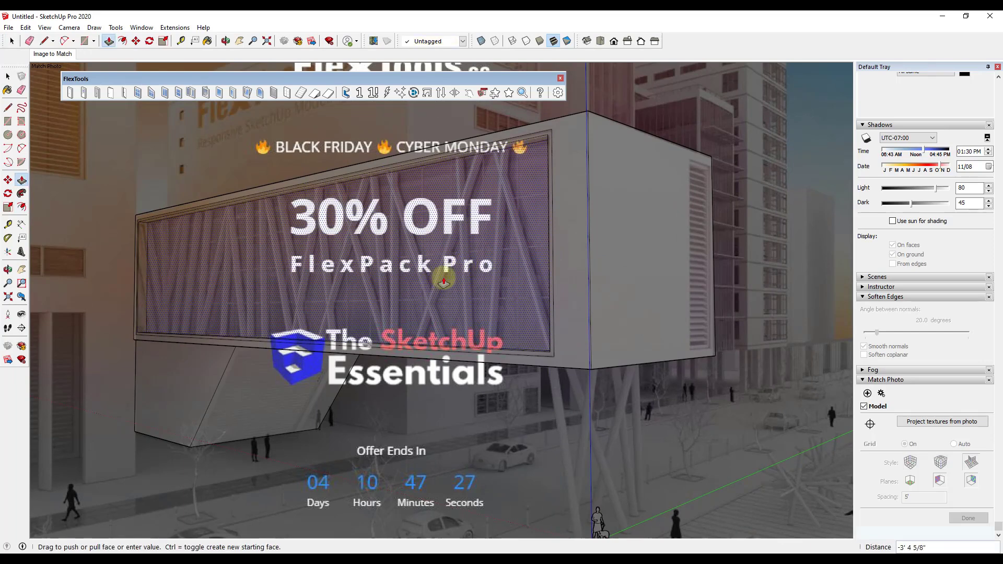
click(448, 277)
key(space)
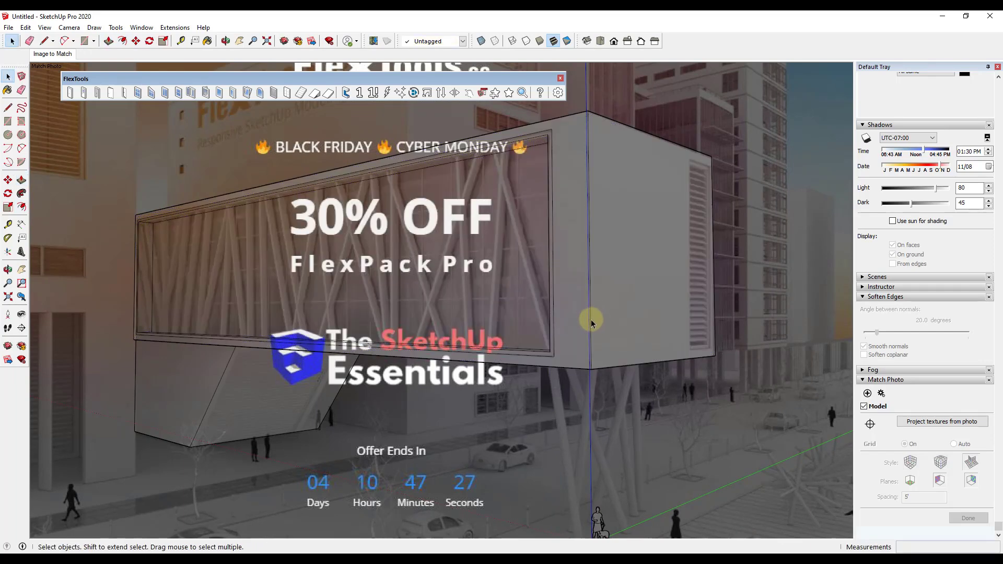
scroll(591, 319, down, 3)
- Try offsetting the lower slanted face, cancelling both attempts
key(f)
click(317, 375)
key(space)
key(f)
click(302, 386)
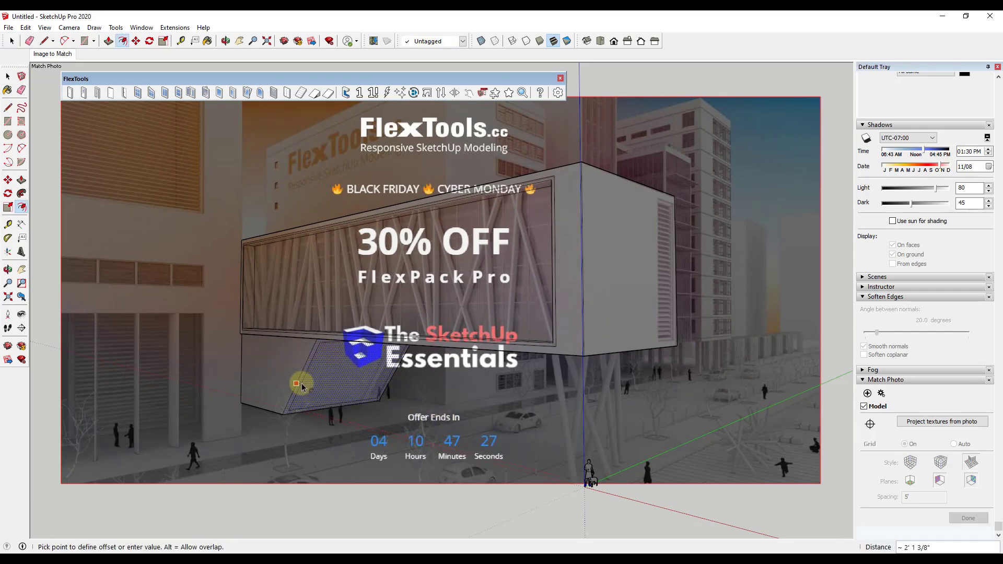
key(space)
- Move the slanted face's bottom edge down onto the wall's base line in the photo
scroll(312, 405, up, 5)
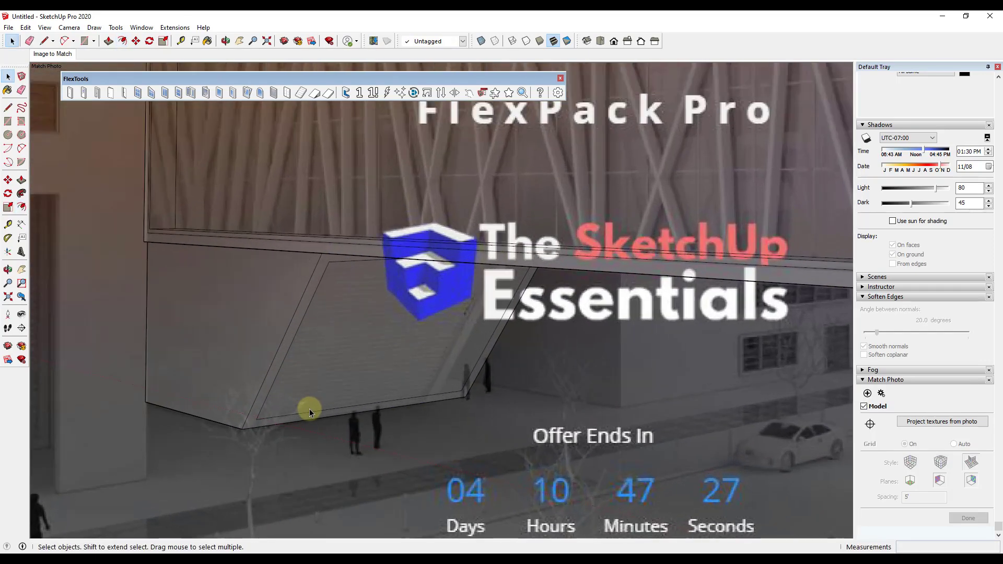
click(305, 414)
scroll(306, 412, up, 3)
key(m)
click(301, 413)
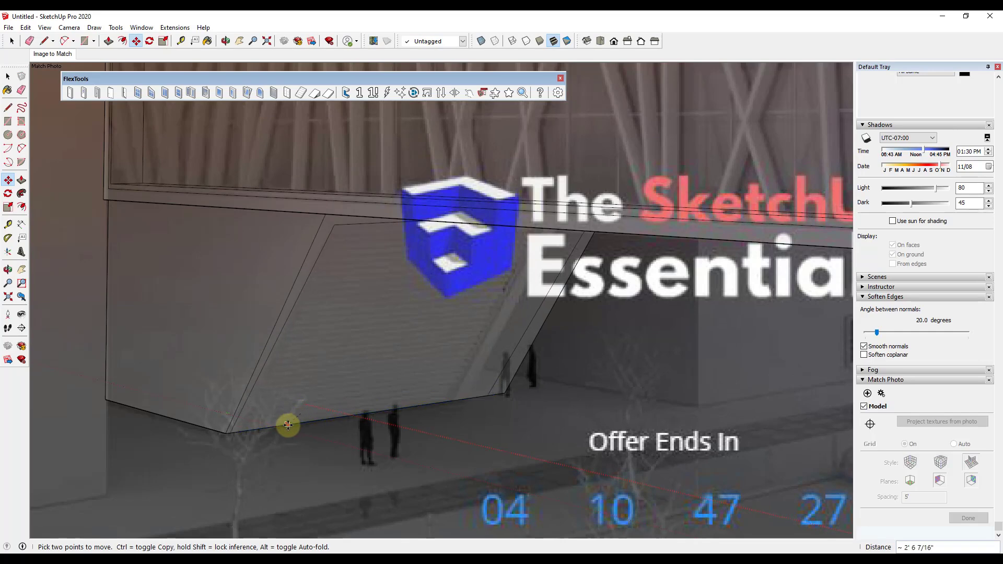
scroll(295, 418, up, 3)
scroll(197, 415, up, 2)
click(166, 461)
key(space)
- Select the slanted face and orbit out of the photo view to inspect the model
scroll(360, 377, down, 5)
click(400, 314)
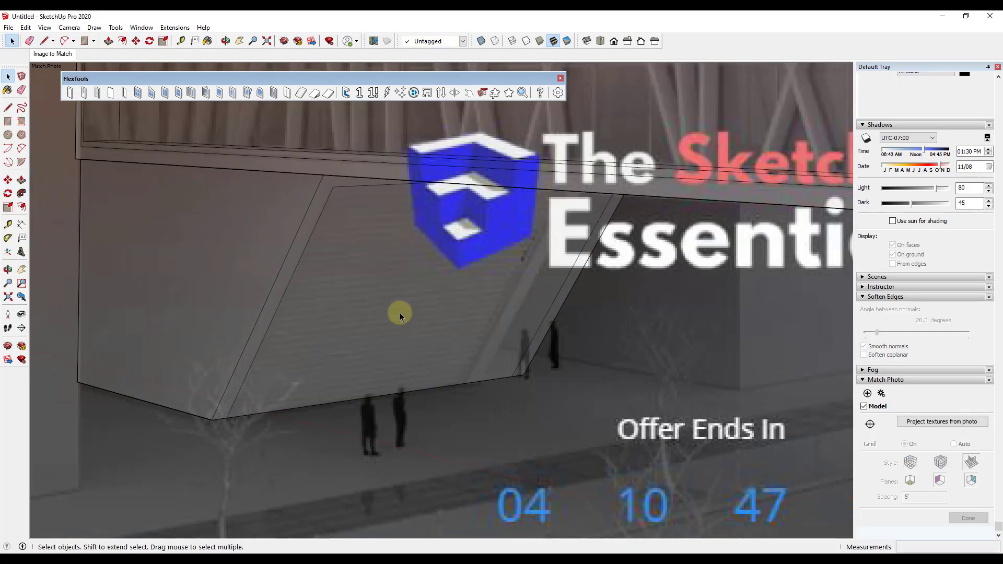
scroll(400, 313, down, 5)
scroll(584, 207, up, 1)
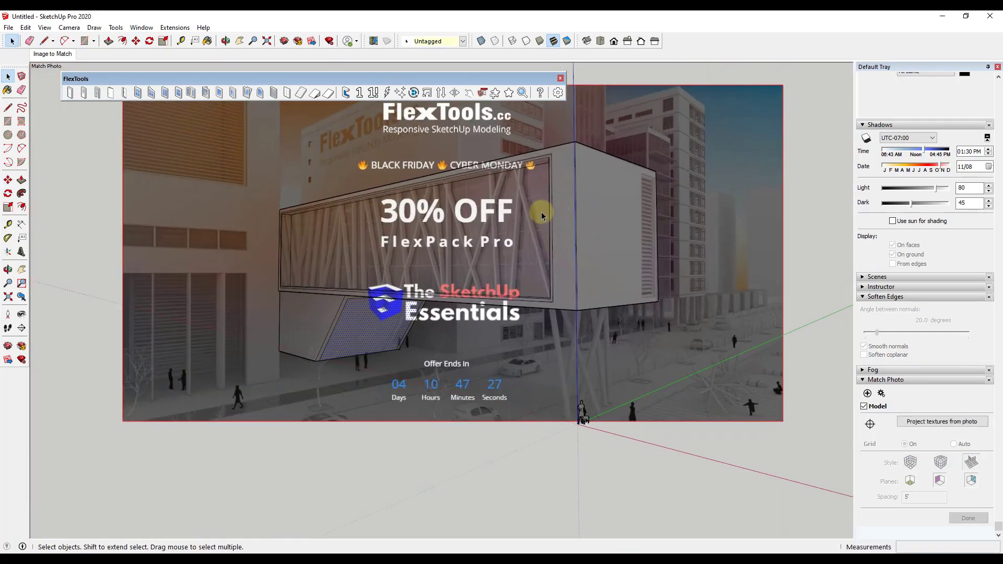
middle_drag(603, 236, 717, 233)
scroll(716, 233, up, 2)
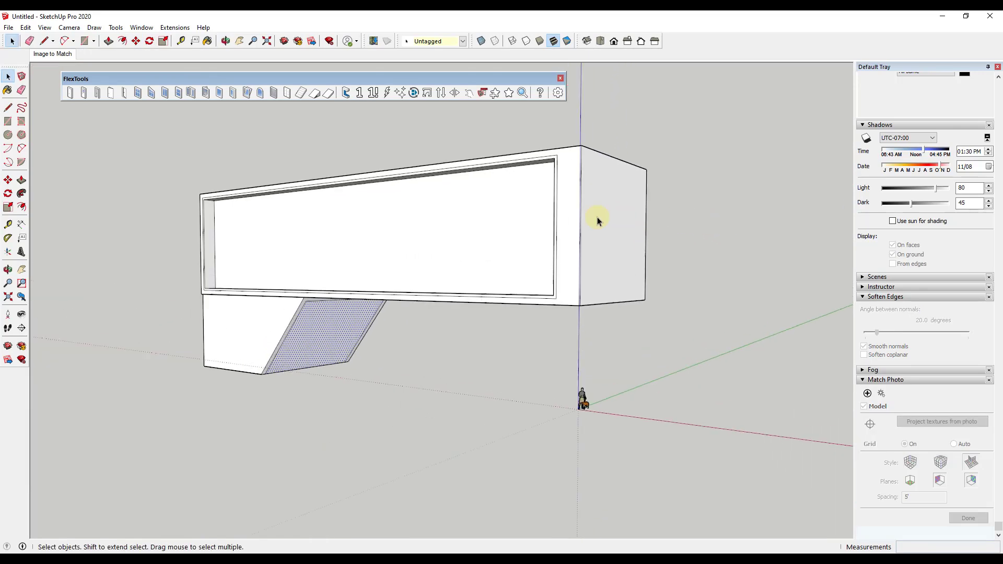
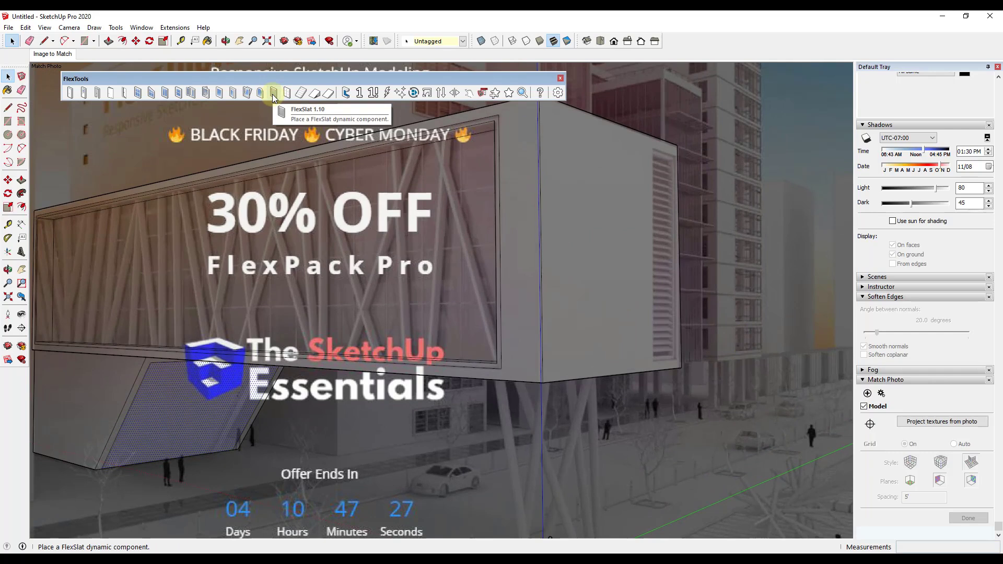
- Place a FlexSlat louvre panel on the box's end face
click(272, 95)
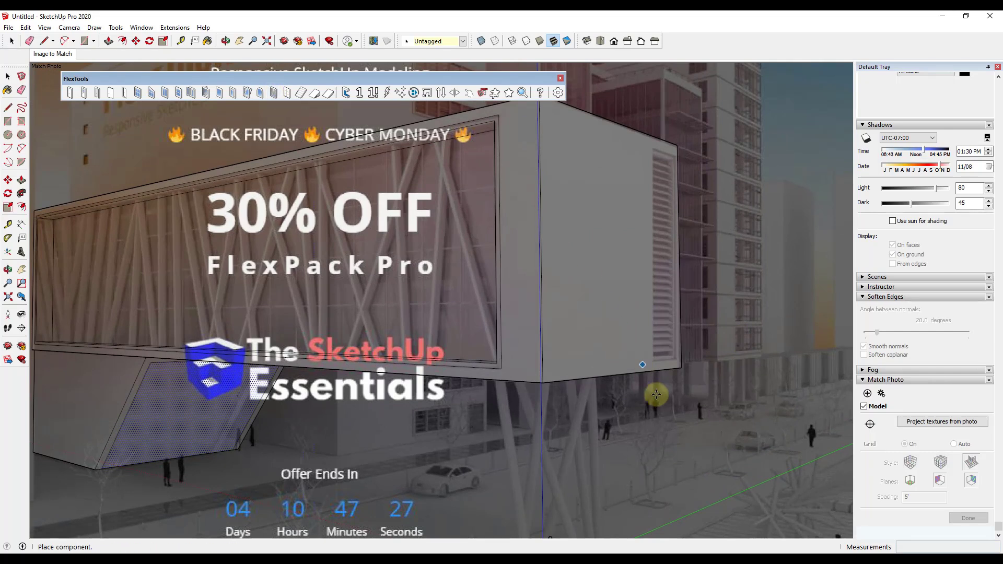
key(m)
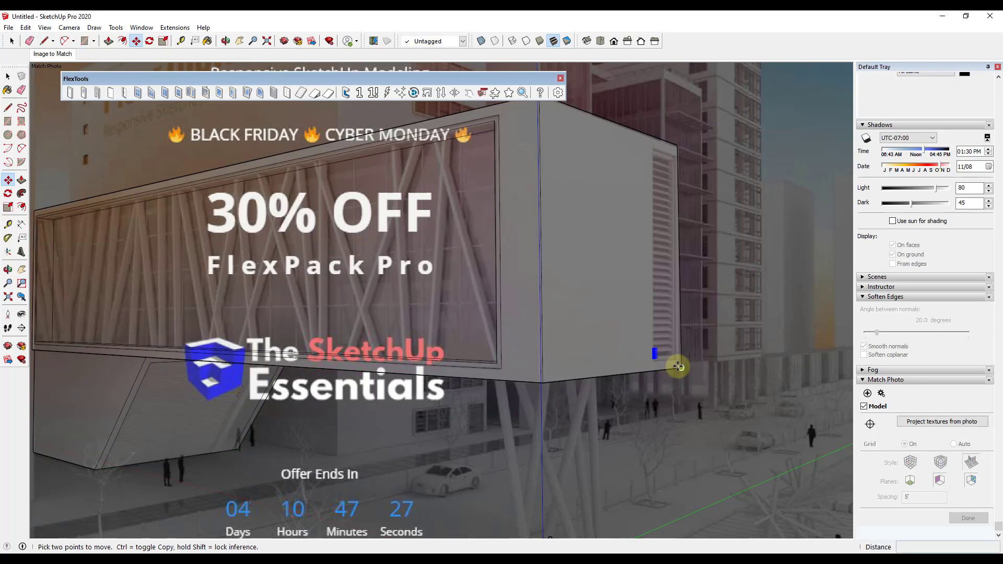
scroll(667, 359, up, 4)
scroll(647, 359, up, 2)
- Scale the slat panel wider and up nearly the box's full height into a tall strip near the right edge
key(s)
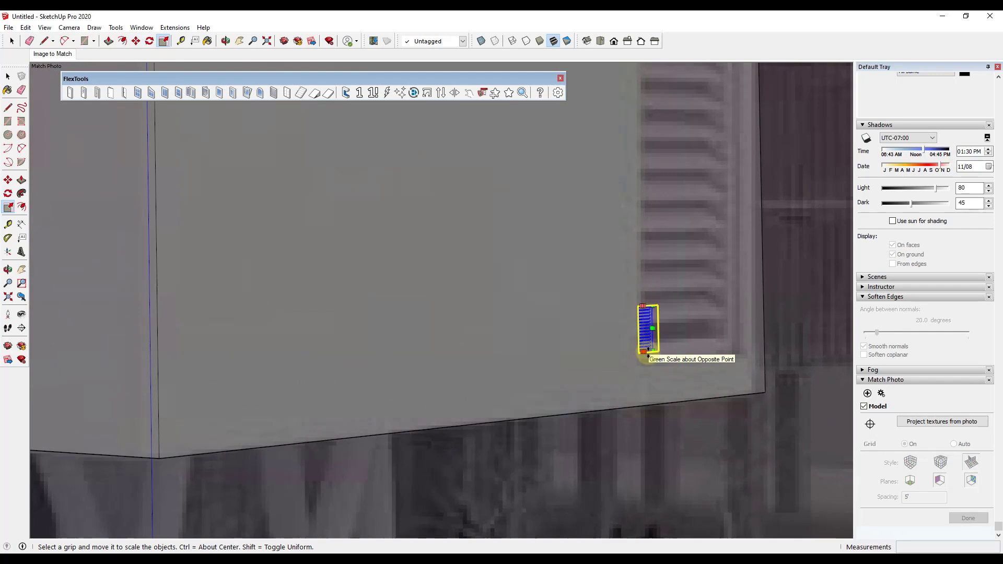
drag(647, 353, 731, 335)
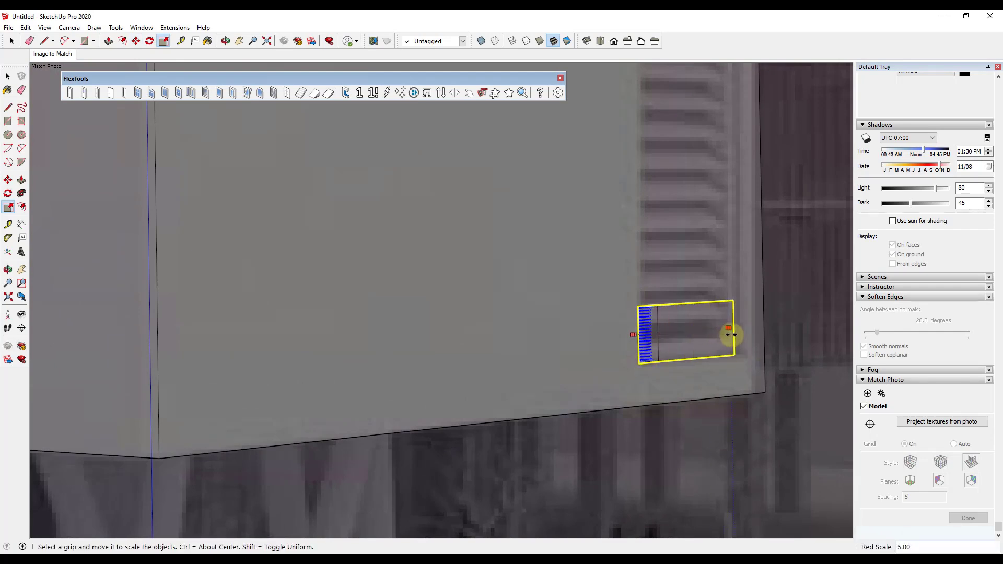
scroll(652, 398, down, 4)
click(637, 364)
scroll(634, 360, down, 6)
drag(643, 192, 634, 191)
scroll(640, 194, up, 4)
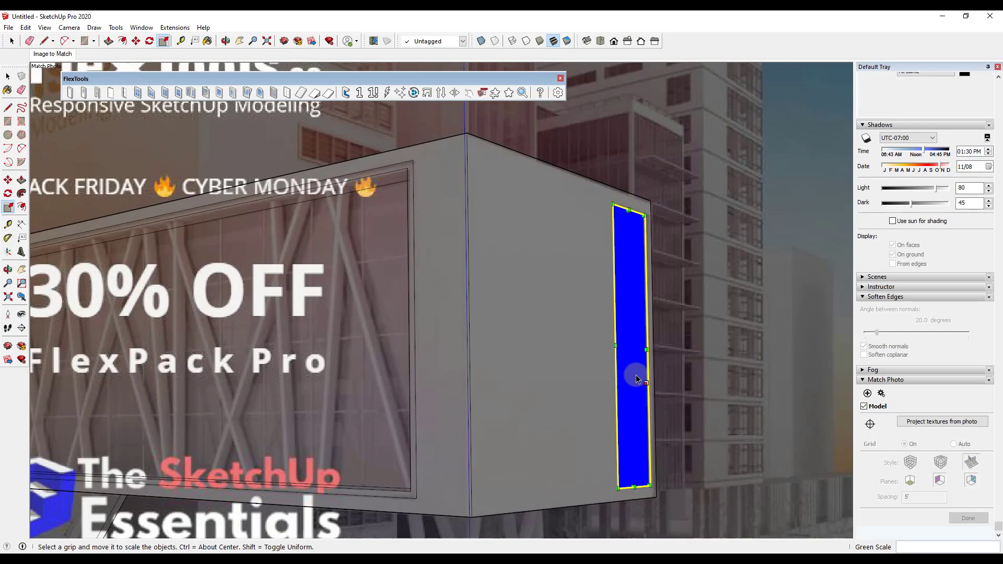
key(space)
scroll(649, 375, up, 6)
scroll(618, 376, down, 6)
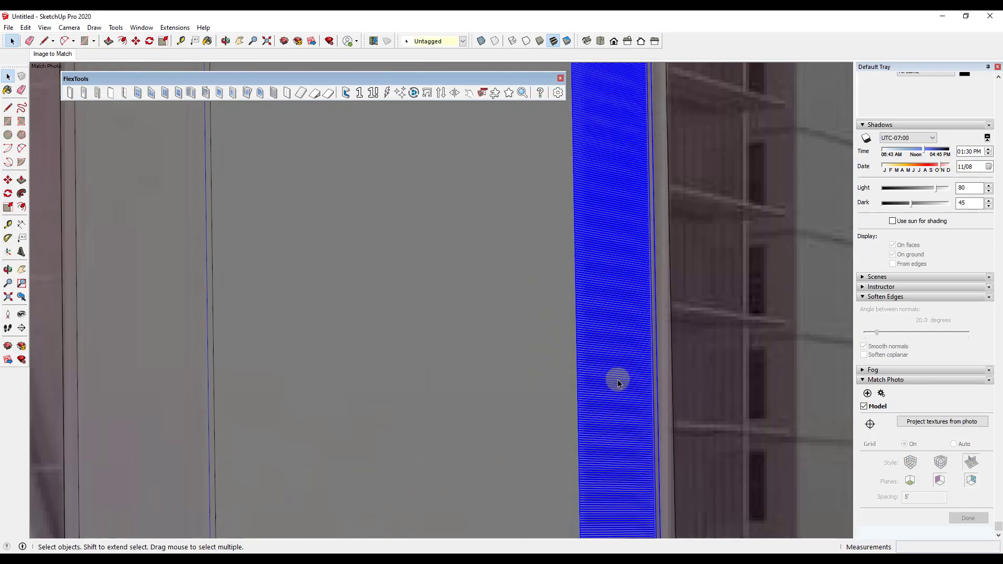
- Open the blue slat panel's Component Options and set Spacing to 12"
right_click(620, 375)
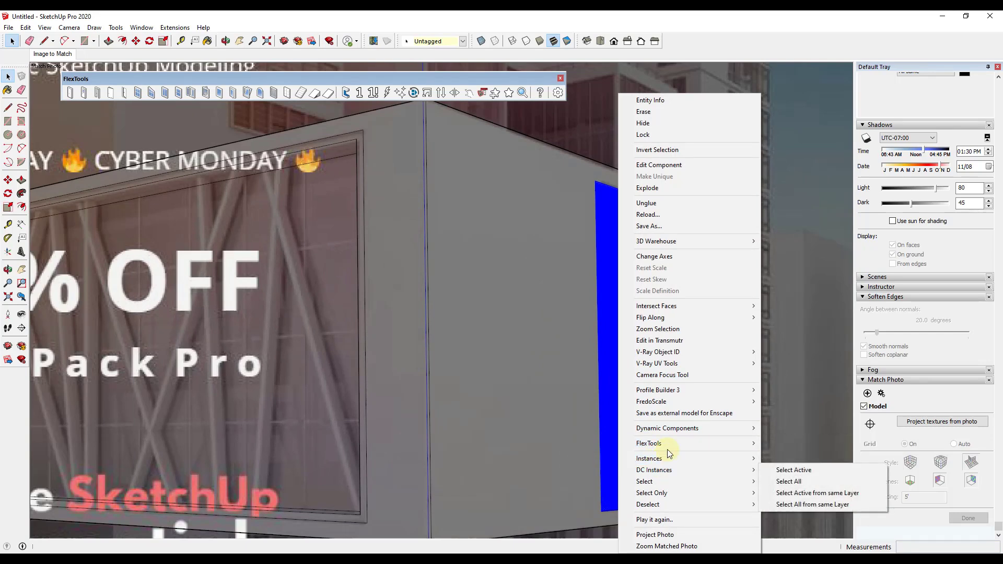
mouse_move(731, 428)
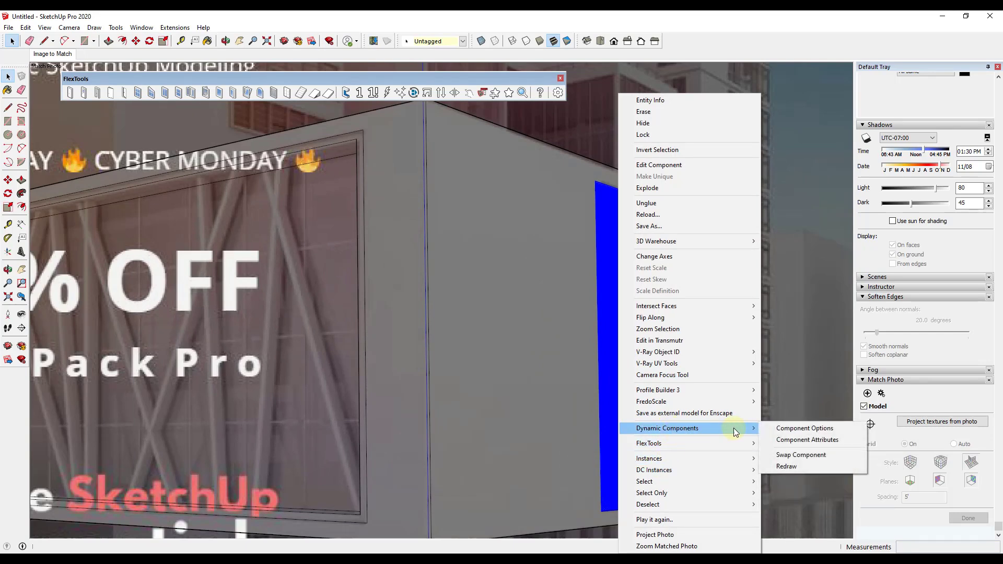
click(797, 430)
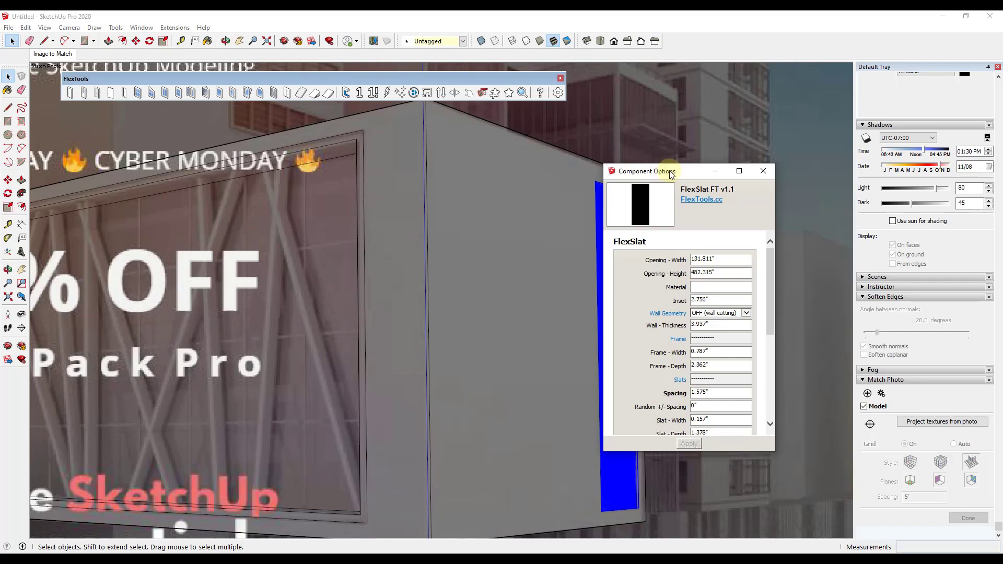
drag(664, 175, 751, 157)
scroll(822, 331, down, 3)
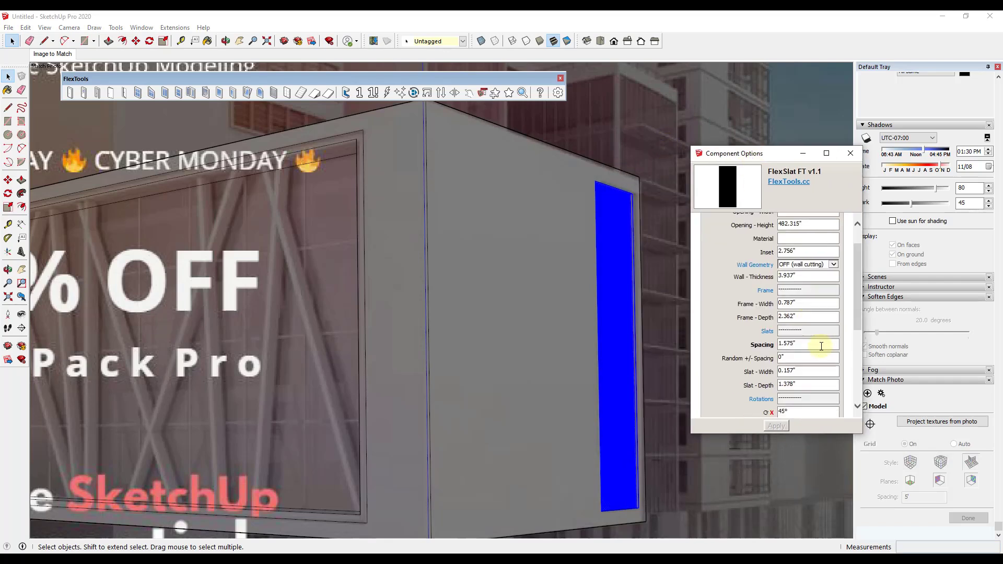
drag(805, 253, 742, 245)
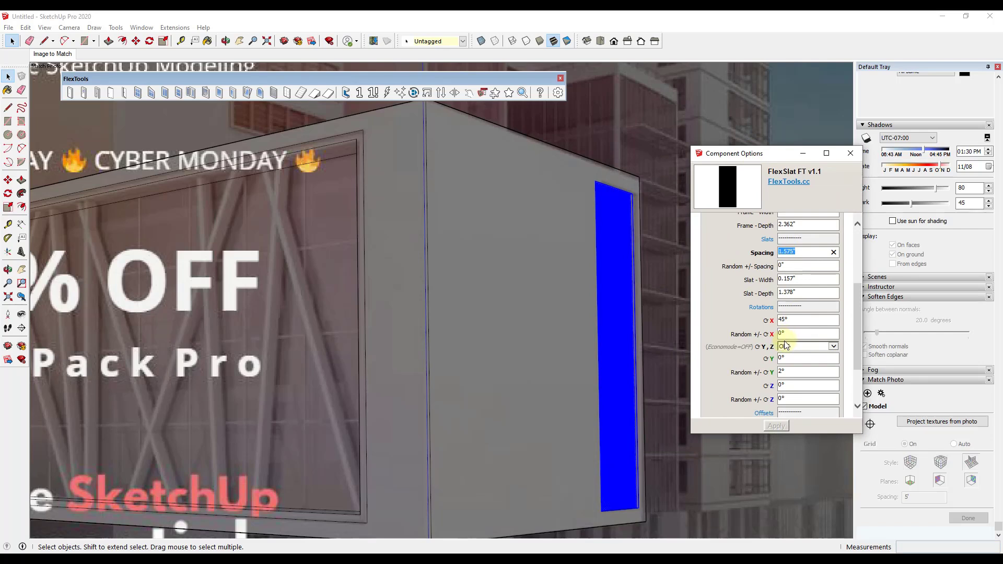
text(12)
click(775, 426)
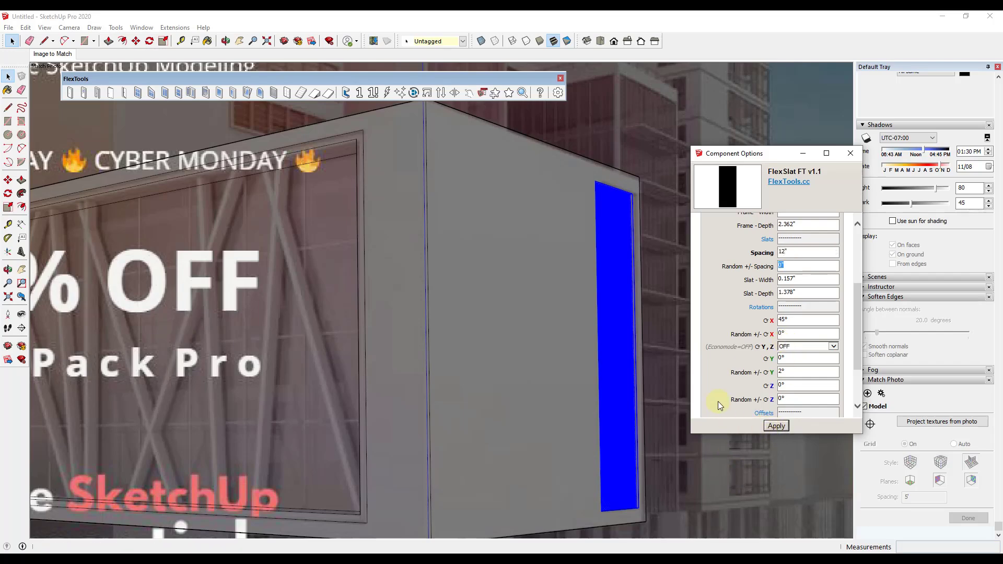
- Set the Slat - Width to 6"
scroll(614, 229, up, 5)
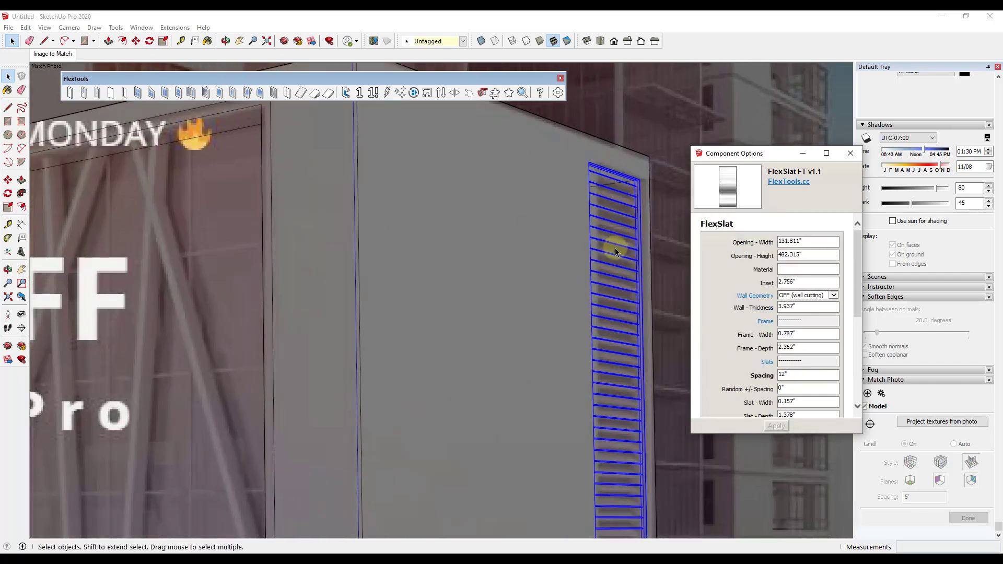
scroll(612, 250, up, 2)
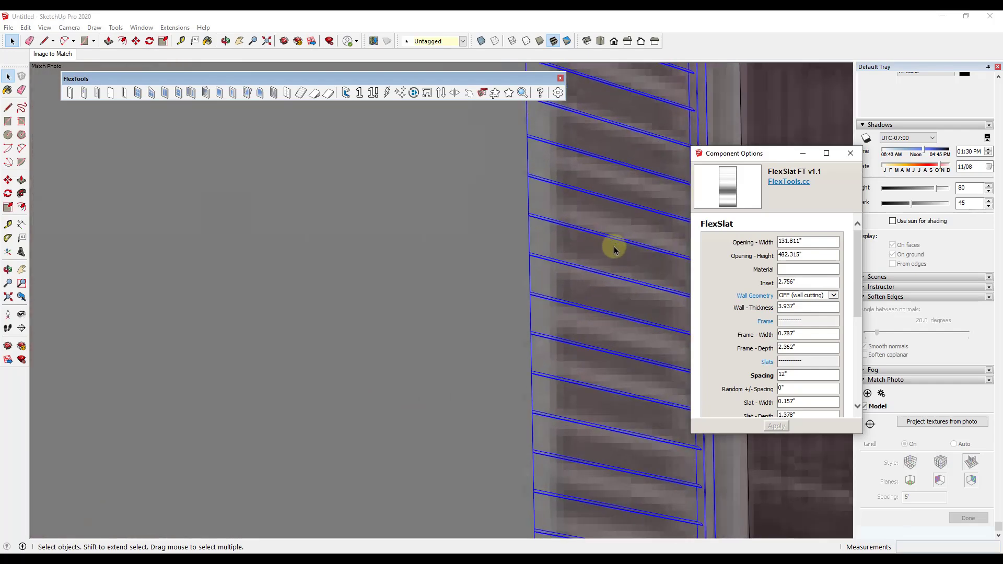
scroll(612, 245, down, 4)
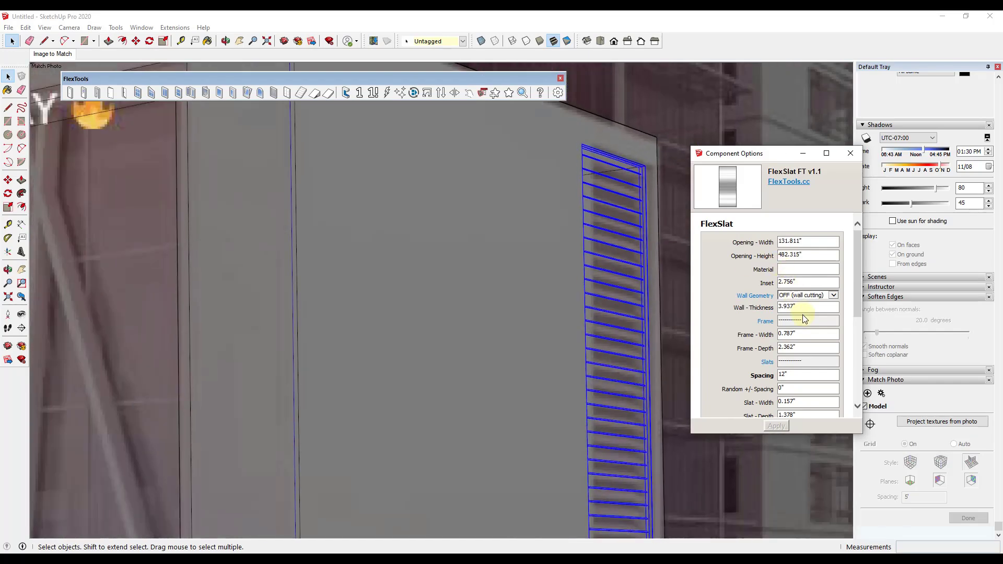
scroll(807, 348, down, 3)
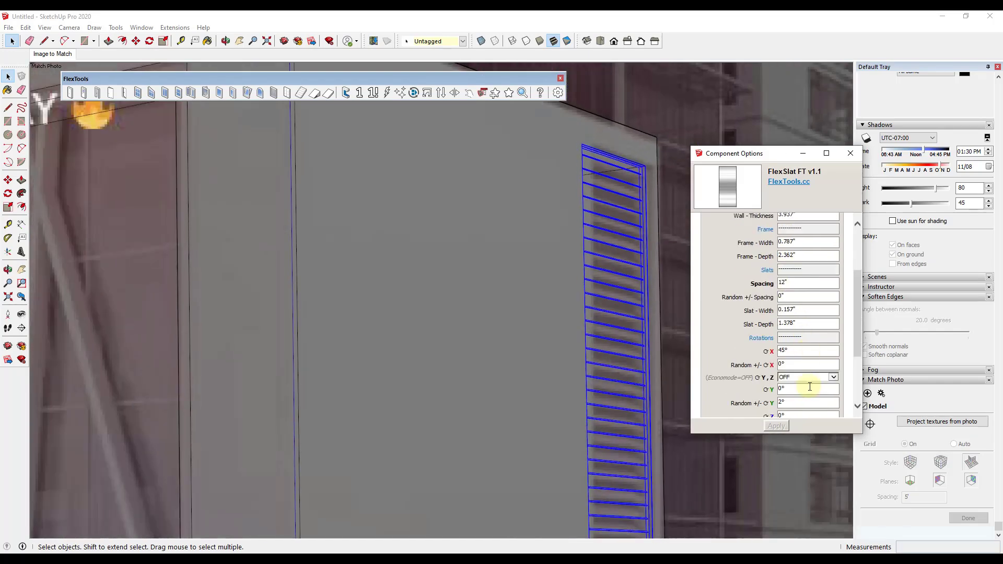
double_click(813, 308)
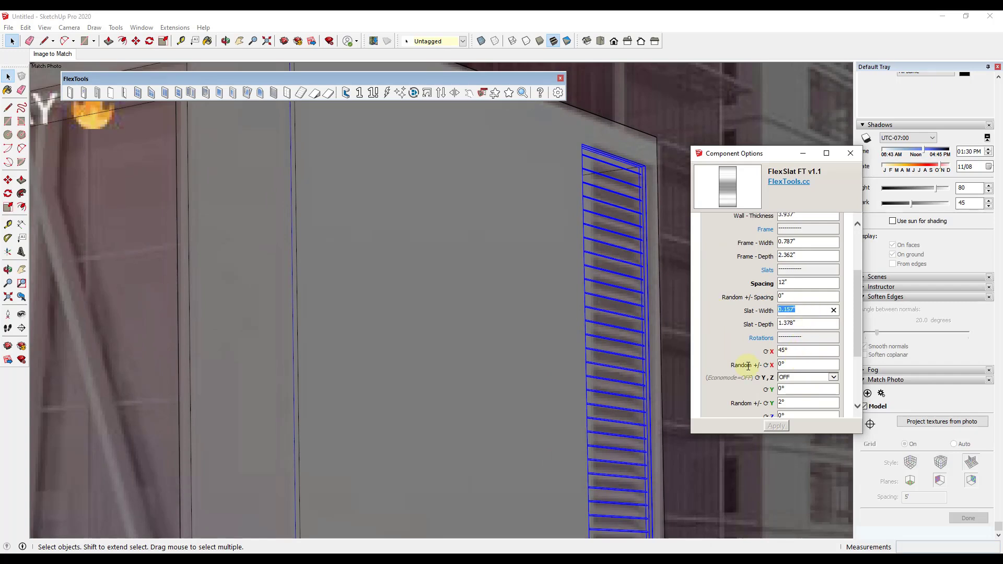
text(6)
click(776, 426)
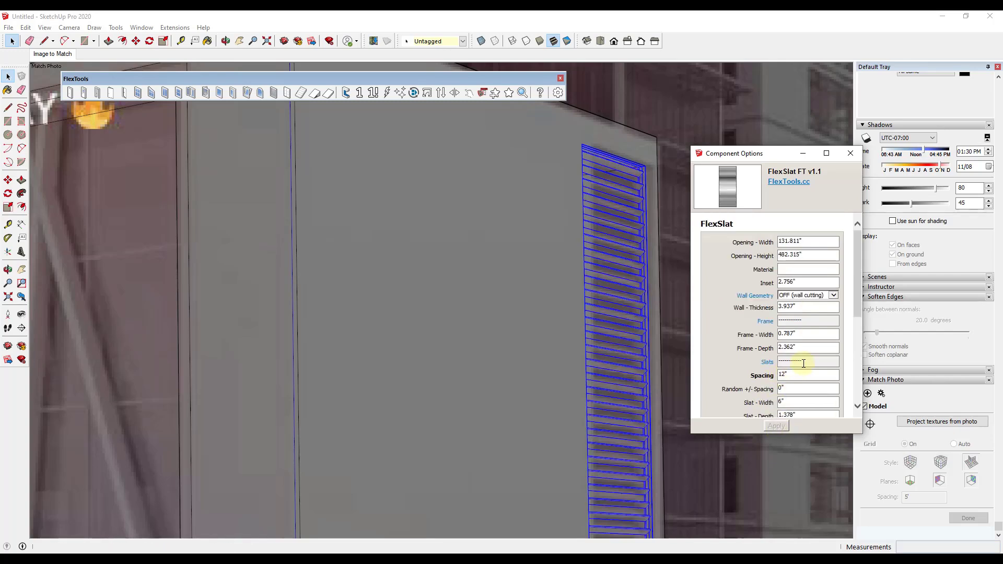
- Set the slat depth to 12", then reduce it to 2"
scroll(804, 366, down, 1)
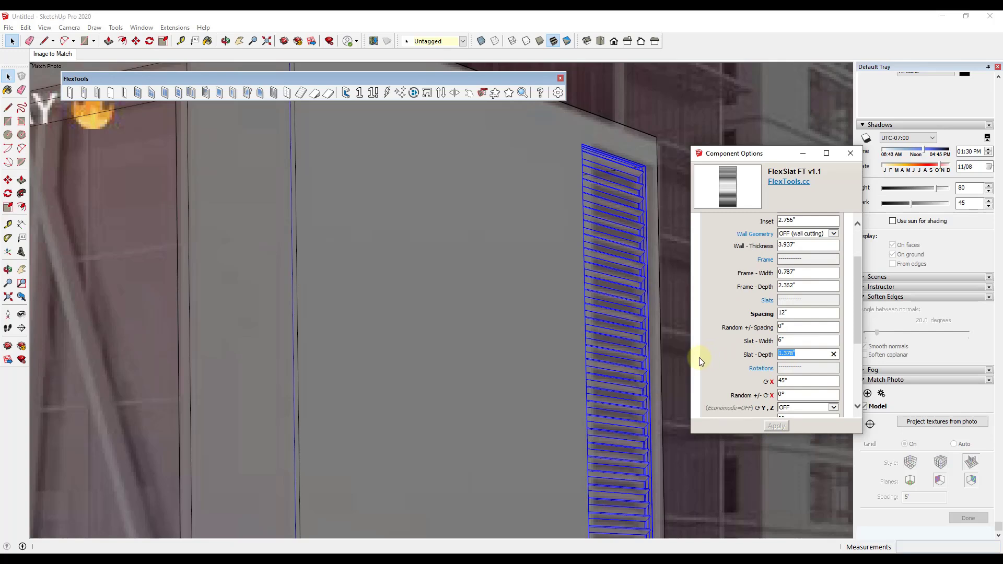
text(12)
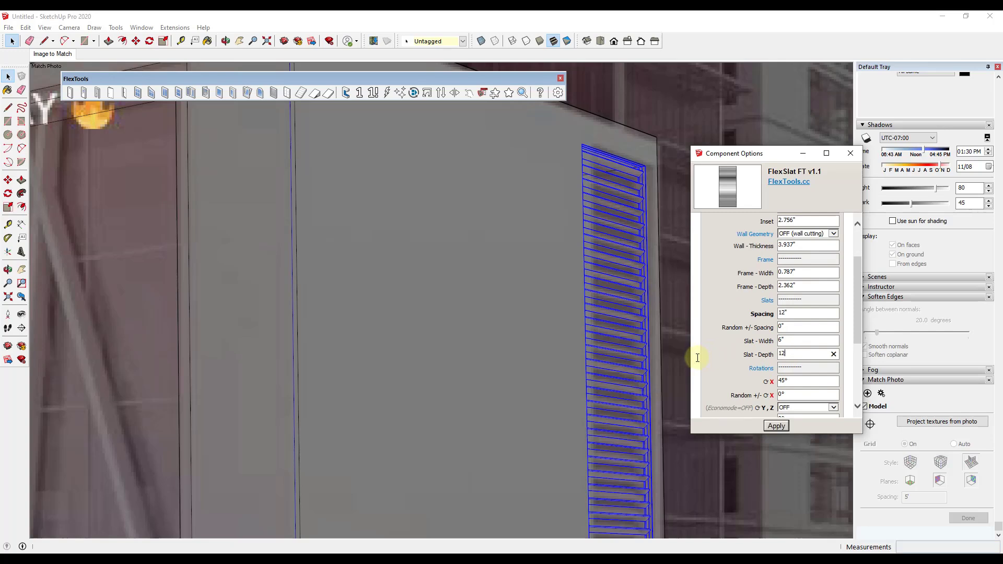
click(776, 426)
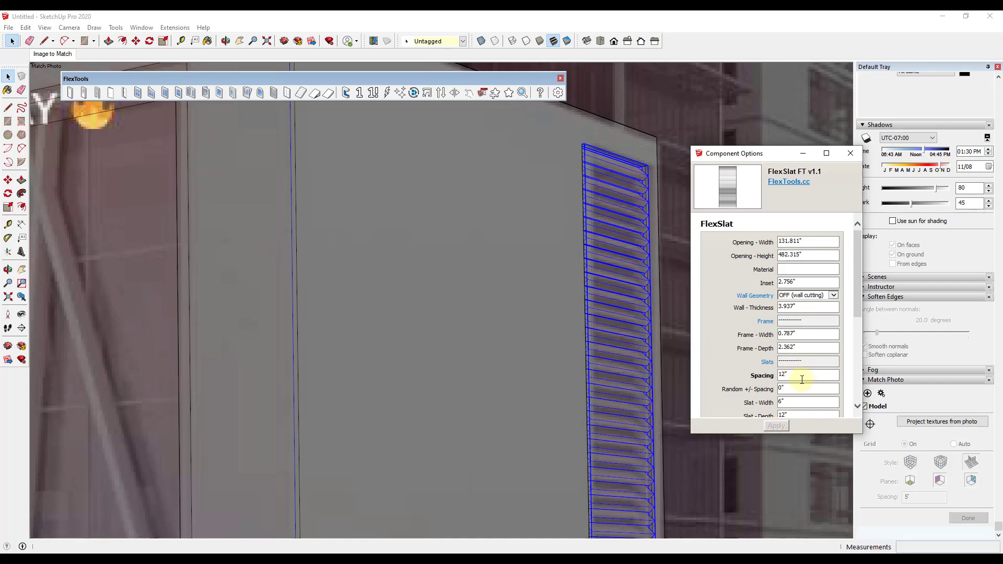
scroll(800, 402, down, 1)
text(2)
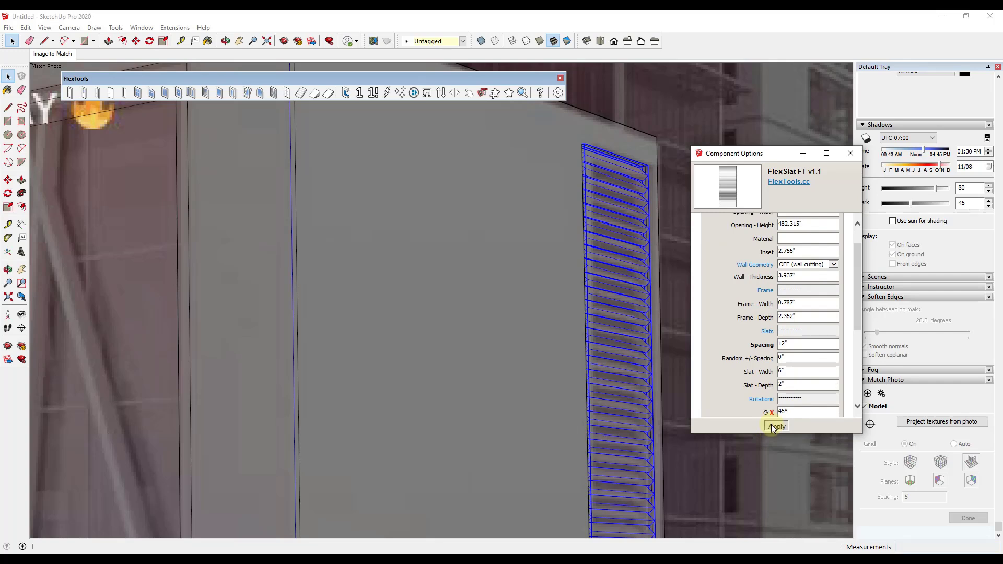
click(771, 424)
- Make the X rotation negative so the slats tilt to -45°
scroll(806, 364, down, 4)
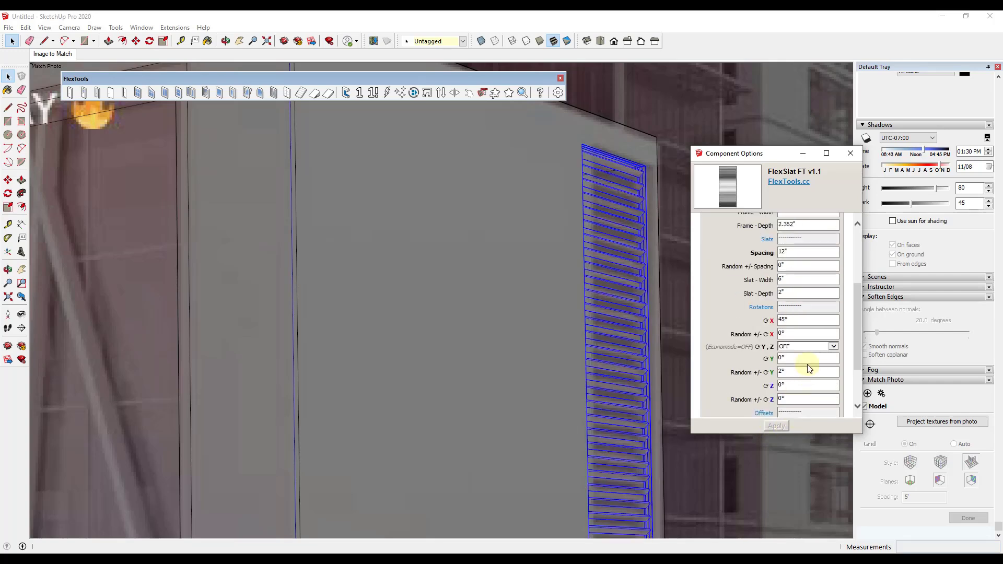
scroll(807, 368, down, 1)
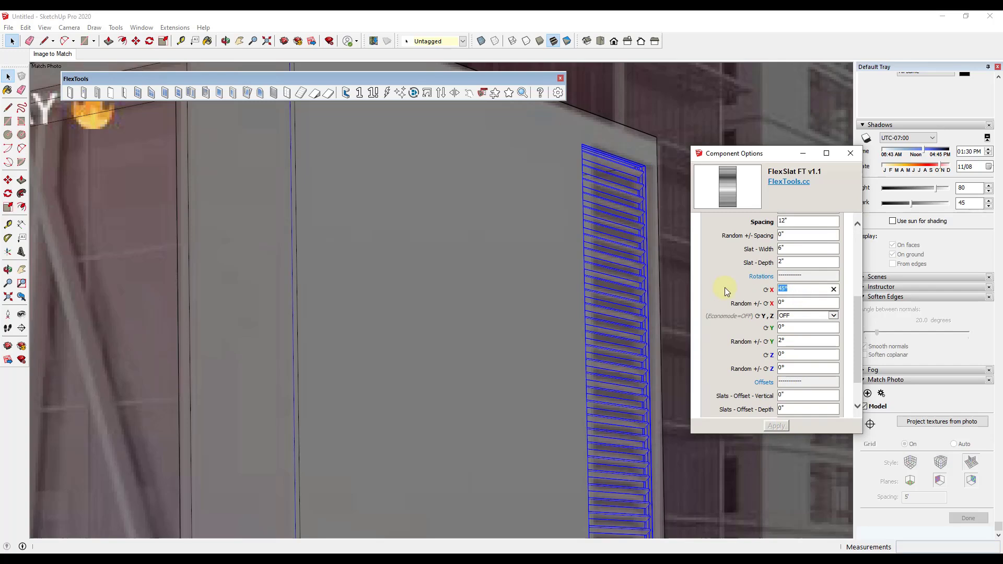
text(-)
click(776, 426)
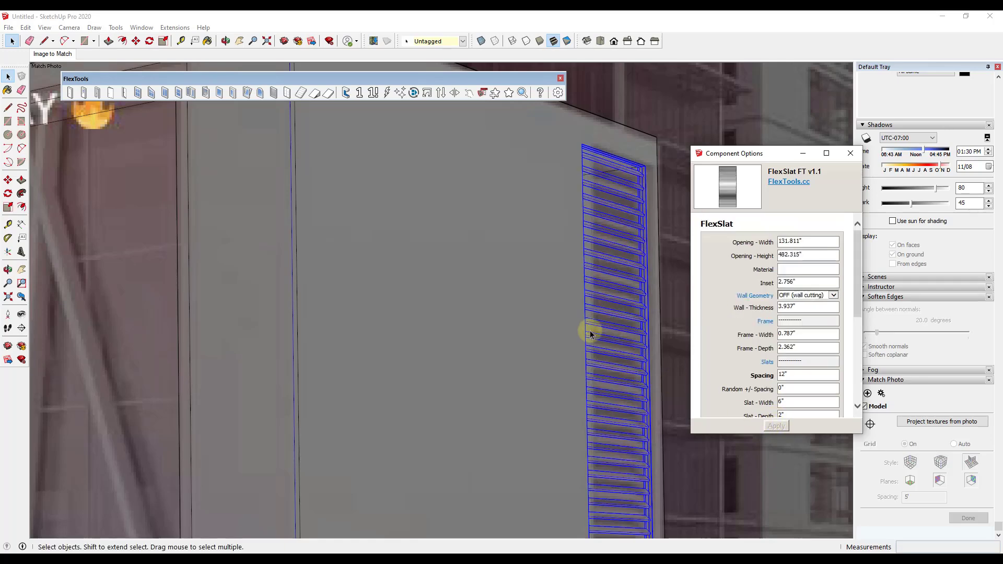
key(o)
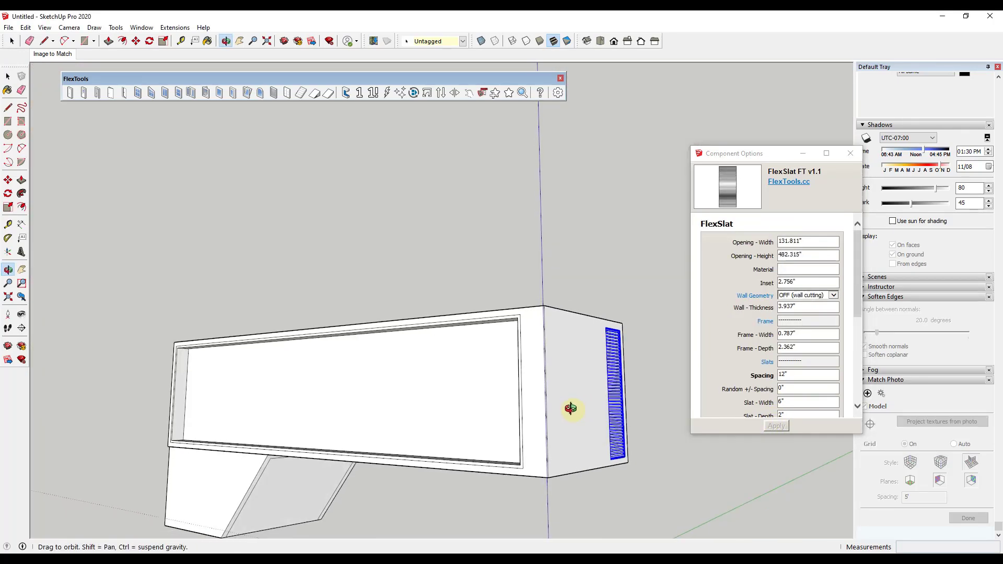
middle_drag(570, 409, 554, 451)
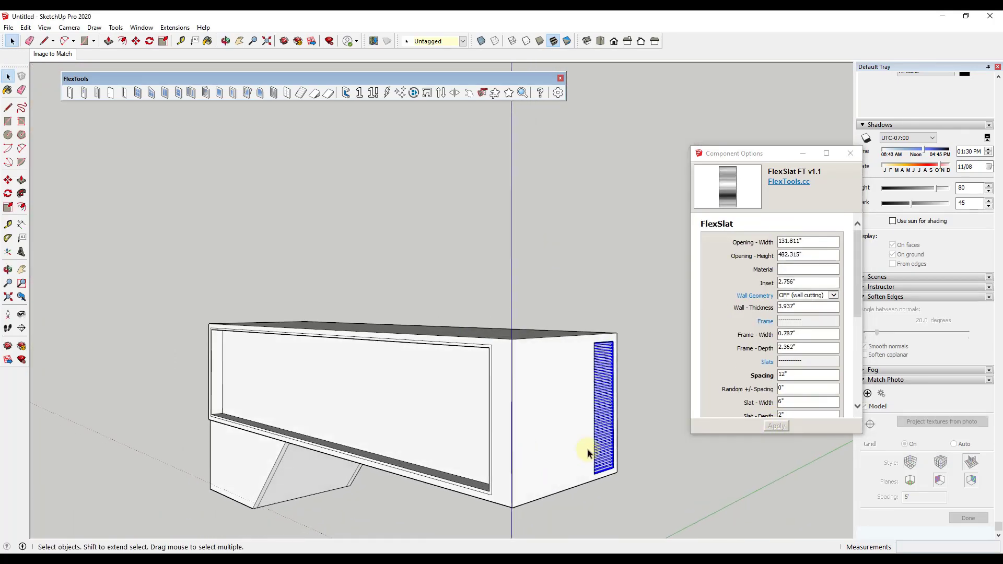
scroll(603, 423, up, 8)
scroll(606, 420, down, 6)
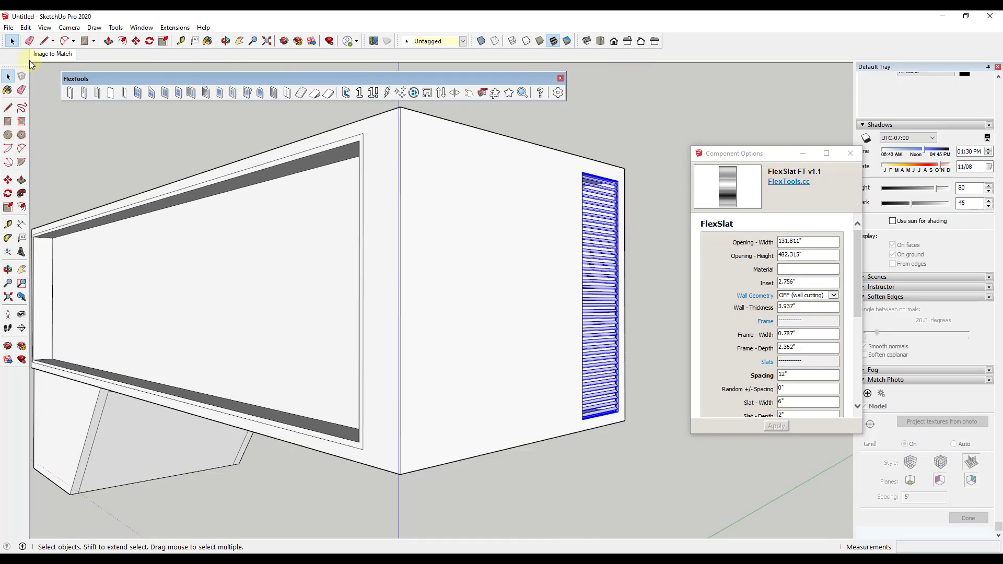
click(48, 54)
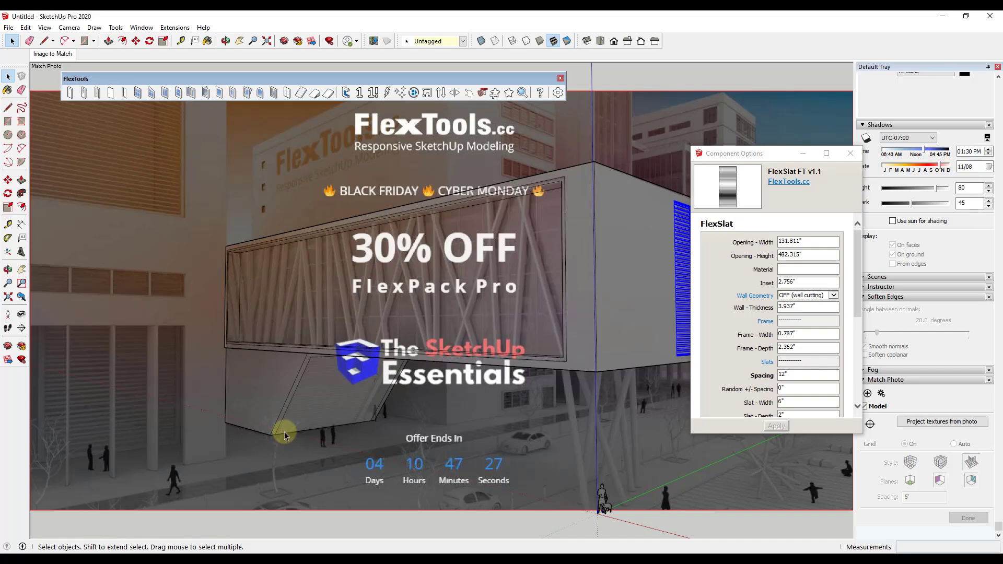
scroll(523, 304, down, 3)
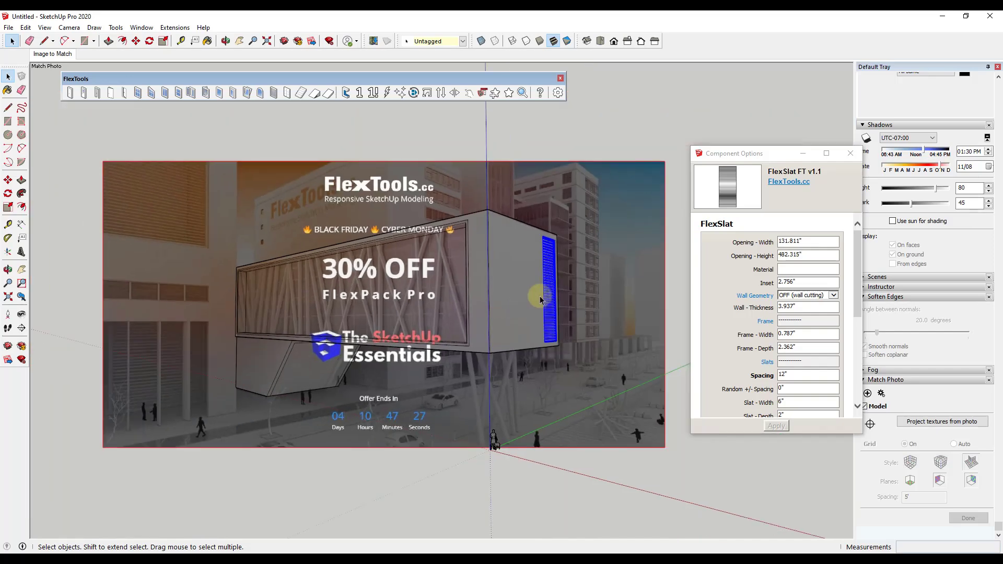
scroll(540, 276, up, 10)
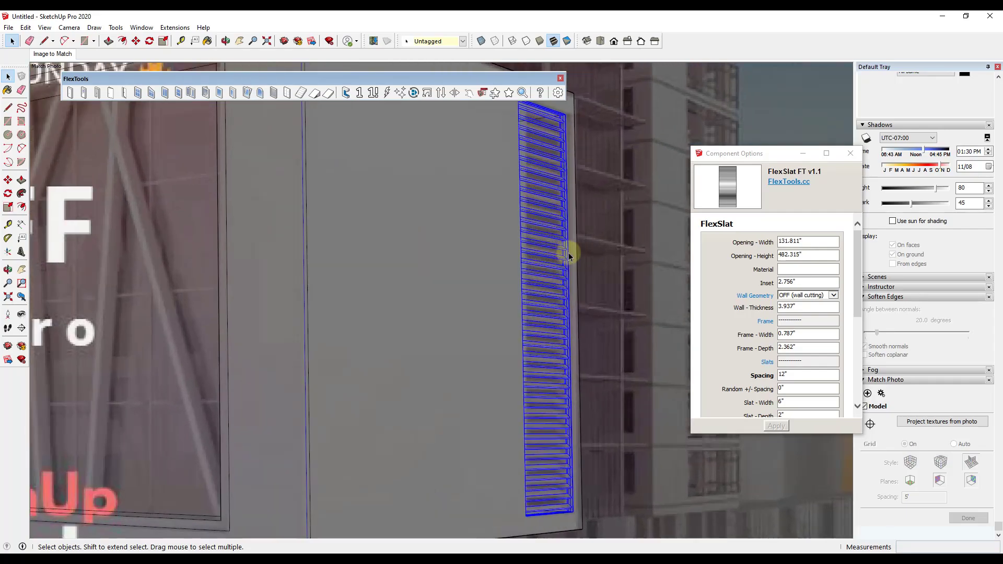
scroll(570, 264, up, 3)
middle_drag(566, 277, 499, 286)
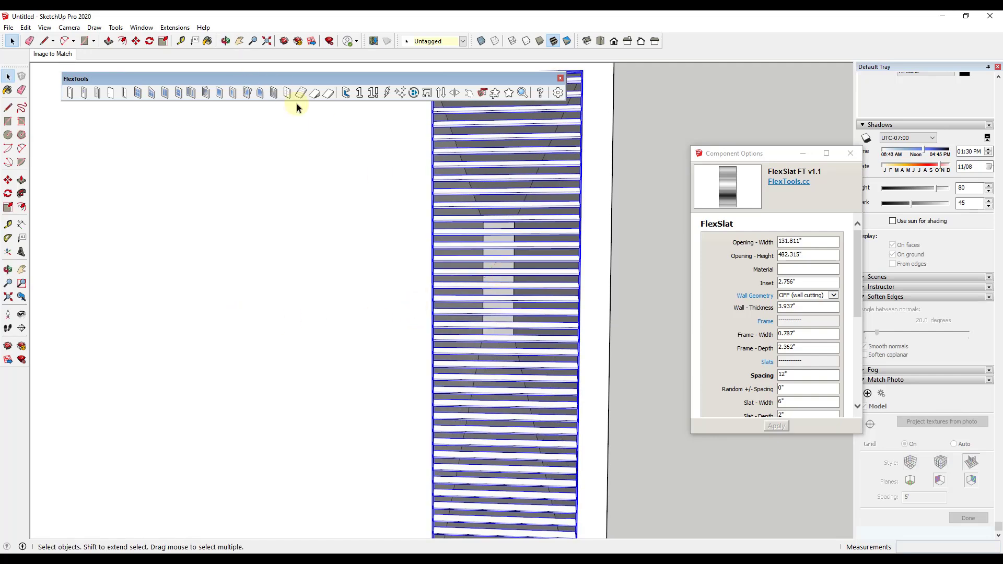
- Reduce the Wall Cutter cut depth from 2 to 1, then close its options
click(346, 93)
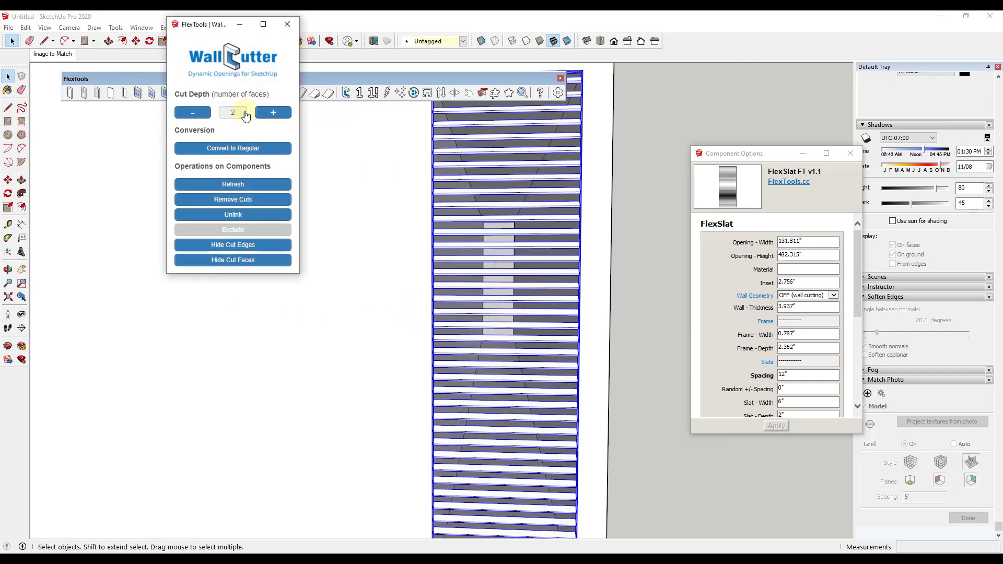
click(192, 113)
middle_drag(324, 249, 617, 296)
scroll(599, 246, down, 6)
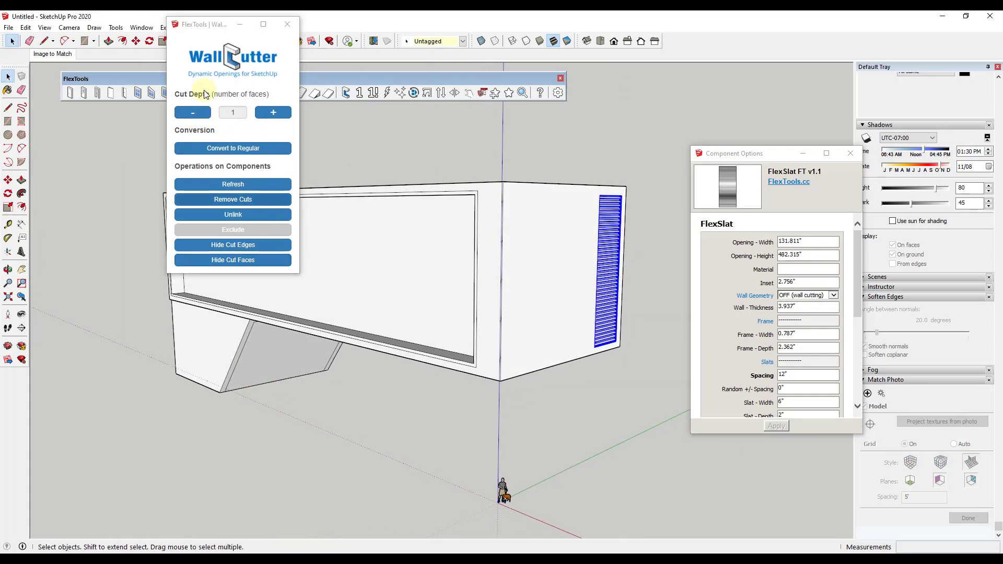
click(286, 25)
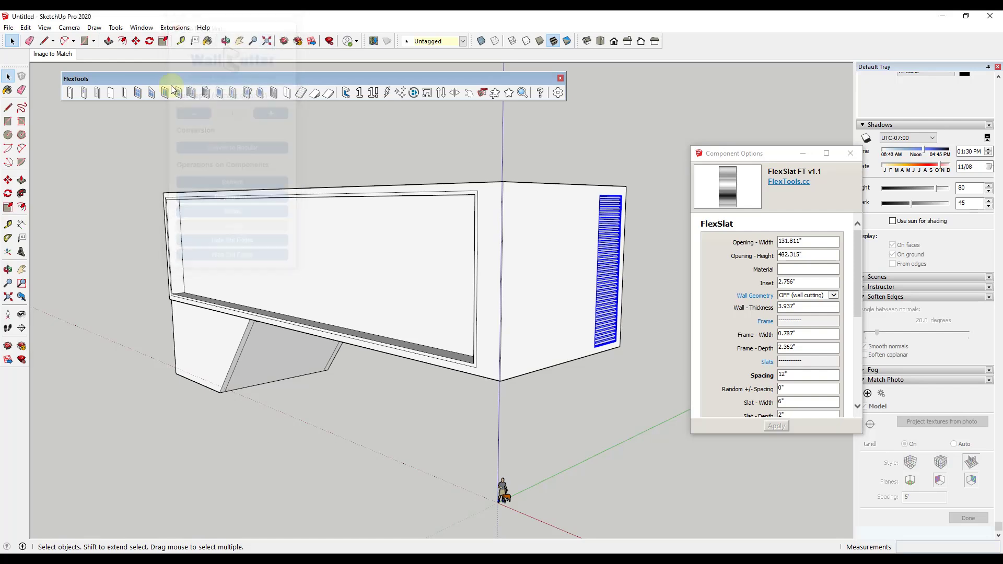
- Place a new FlexSlat panel at the corner under the box
click(274, 95)
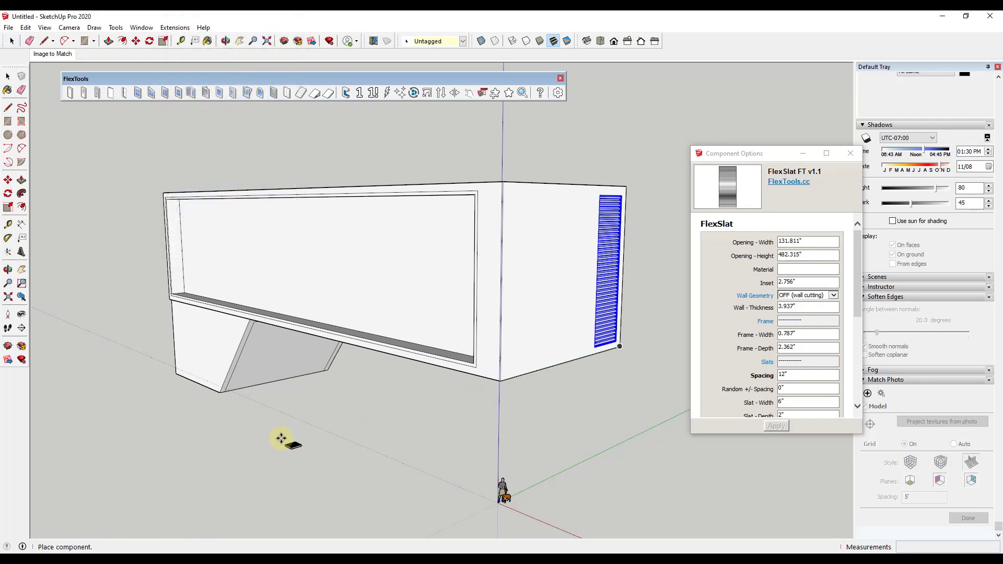
click(227, 390)
scroll(219, 395, up, 6)
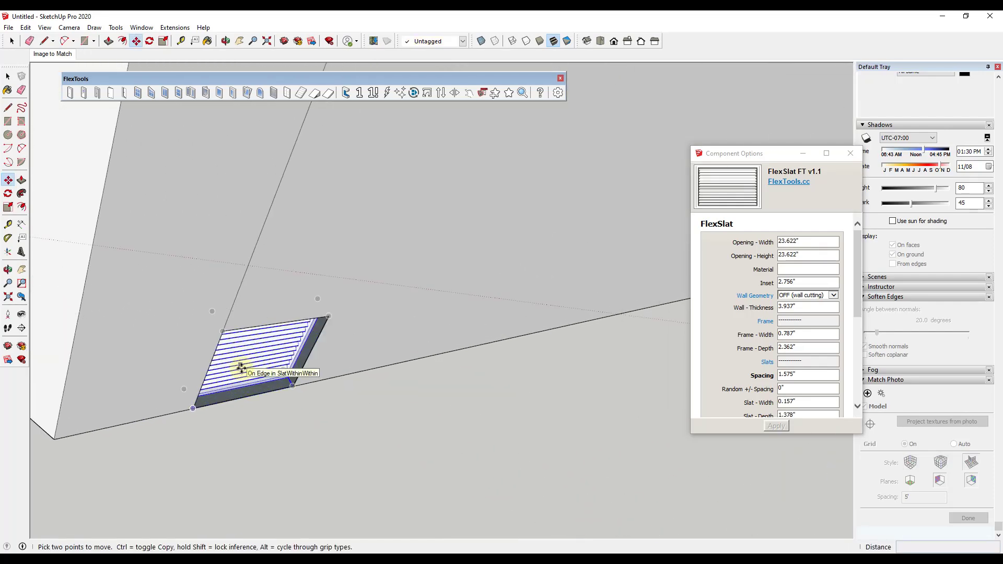
scroll(241, 368, down, 3)
scroll(230, 361, up, 5)
scroll(218, 357, down, 2)
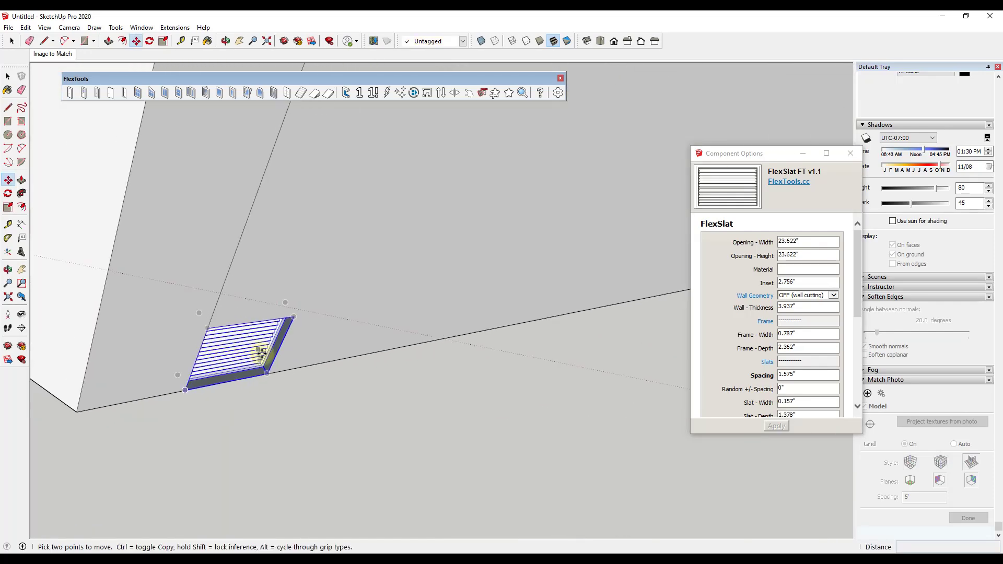
scroll(273, 352, down, 4)
- Scale the slat panel to fill the slanted underside, 552.718" by 479.216"
key(s)
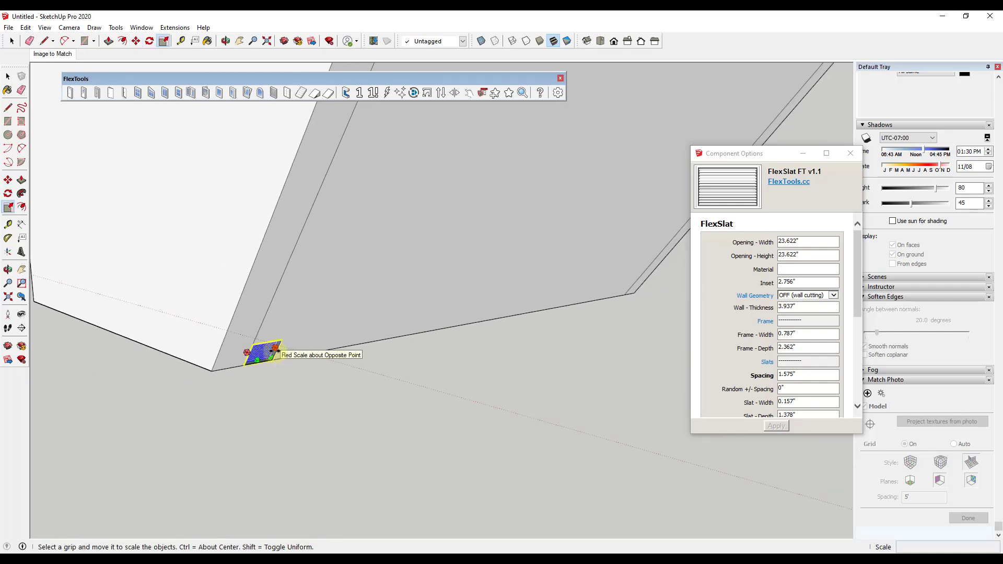
drag(275, 348, 626, 290)
scroll(459, 330, down, 3)
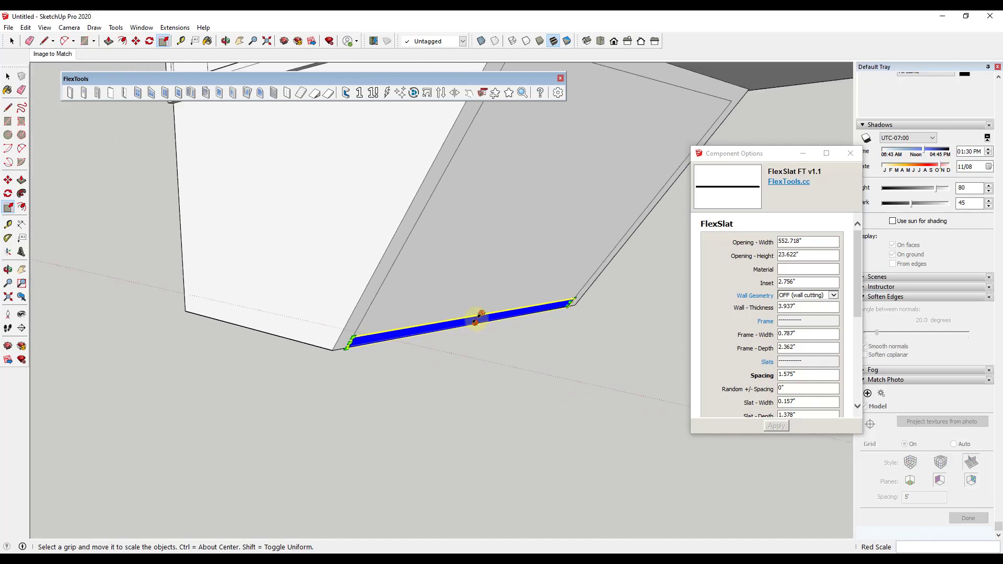
drag(481, 312, 620, 104)
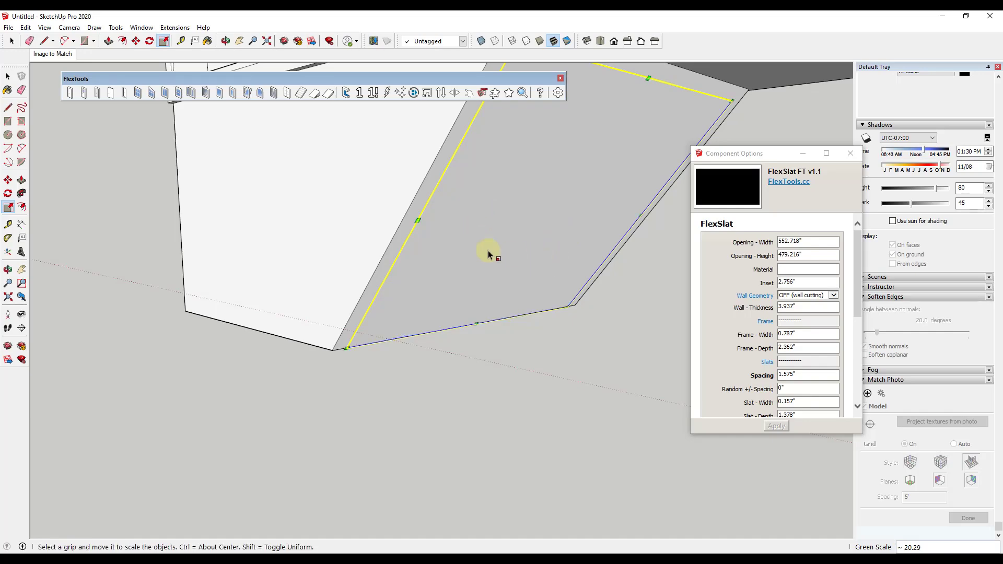
scroll(516, 250, down, 3)
middle_drag(560, 246, 423, 210)
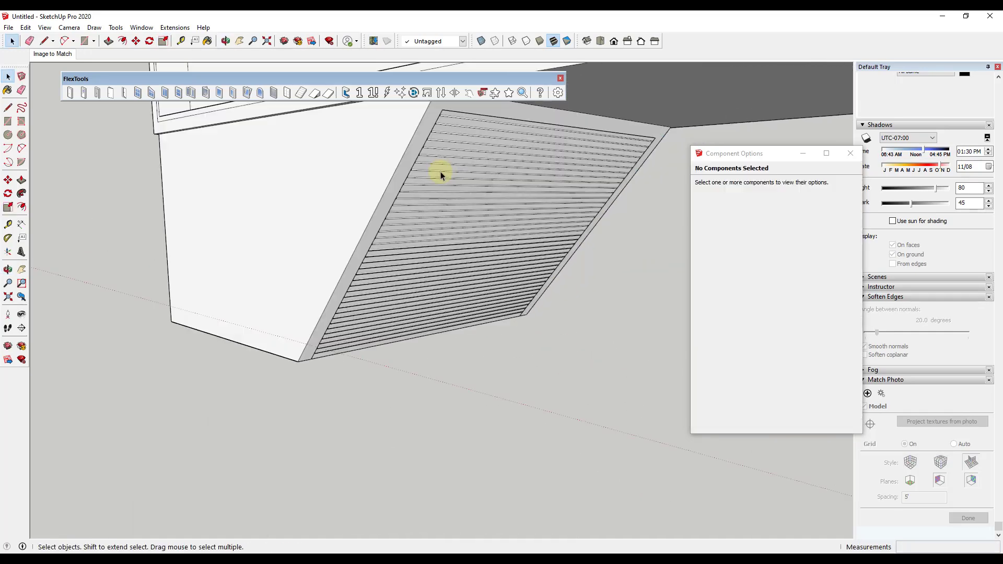
- Delete the face behind the underside slat panel
click(440, 172)
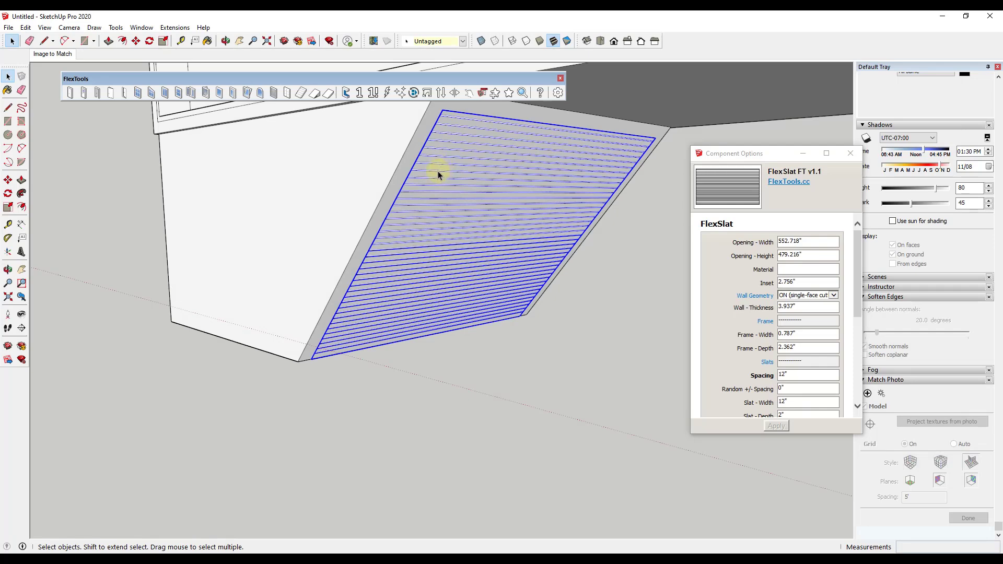
click(438, 172)
key(Delete)
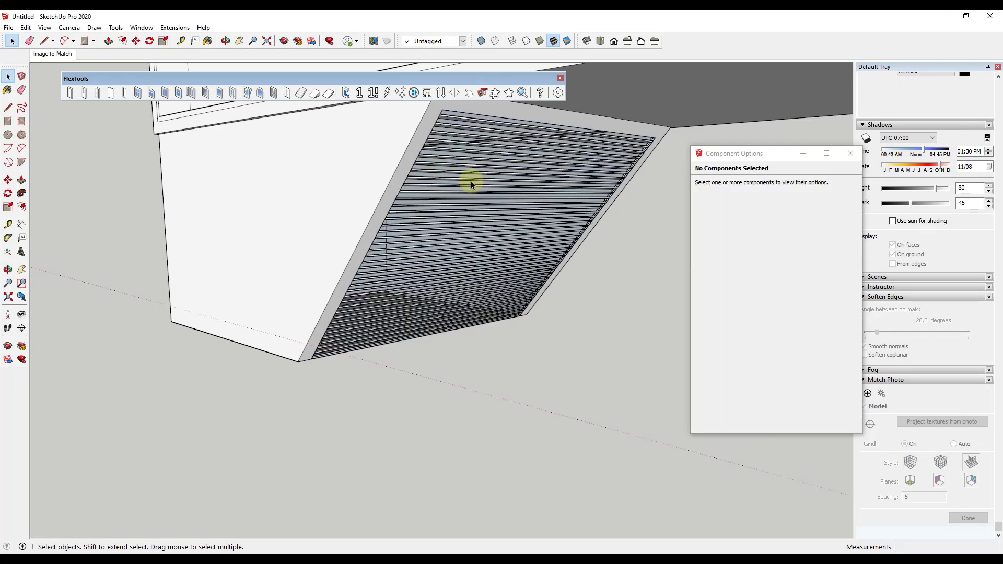
click(495, 209)
- Set the underside slats' X rotation to -45° in Component Options
scroll(820, 360, down, 3)
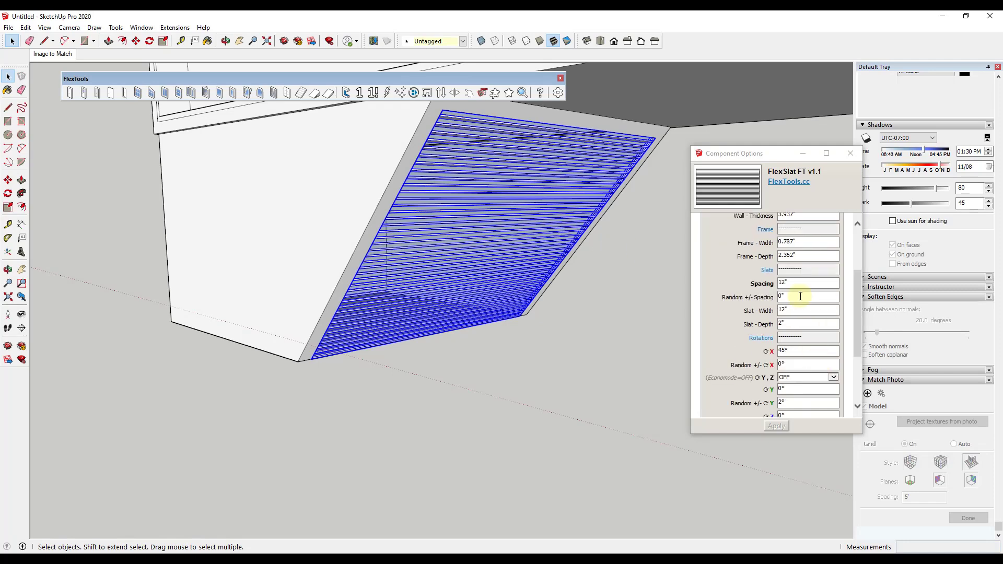
drag(802, 352, 720, 349)
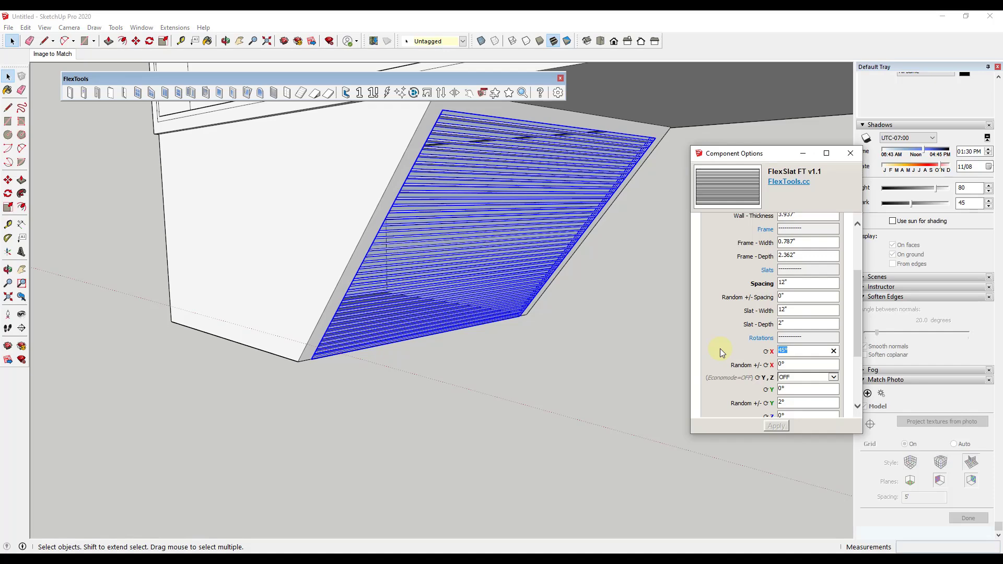
text(-45)
click(777, 426)
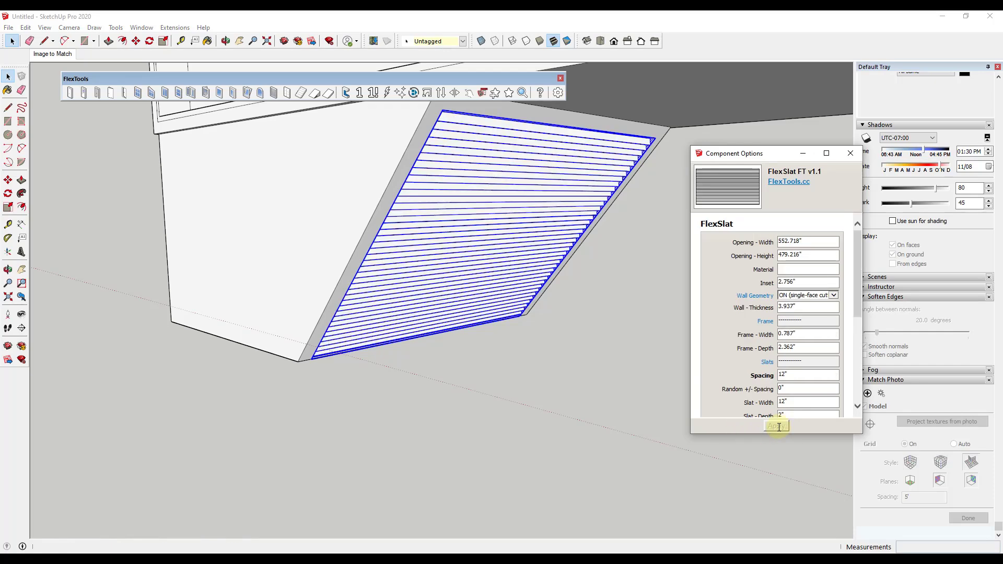
- Return to the Image to Match scene to view the model over the street photo
scroll(381, 309, down, 2)
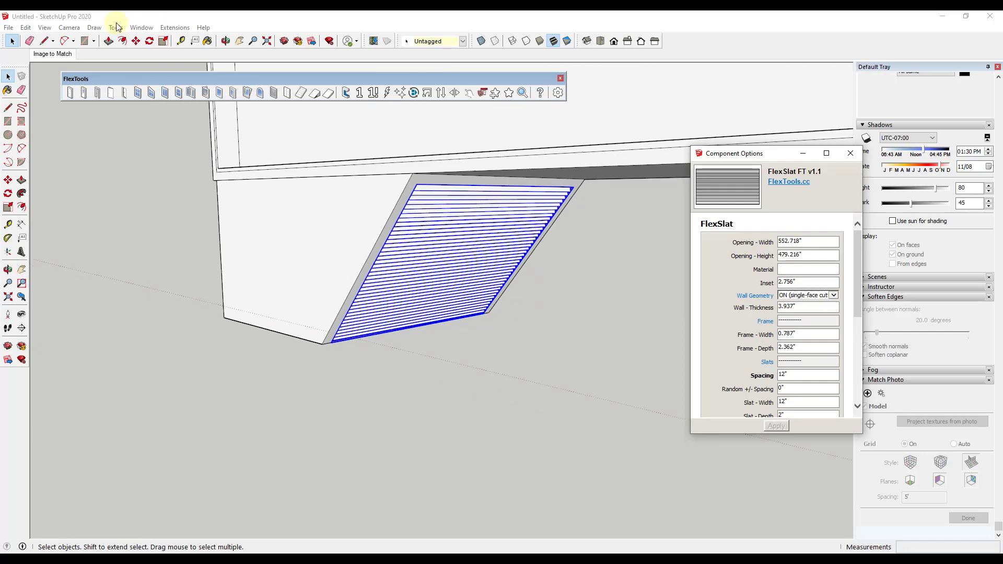
click(52, 53)
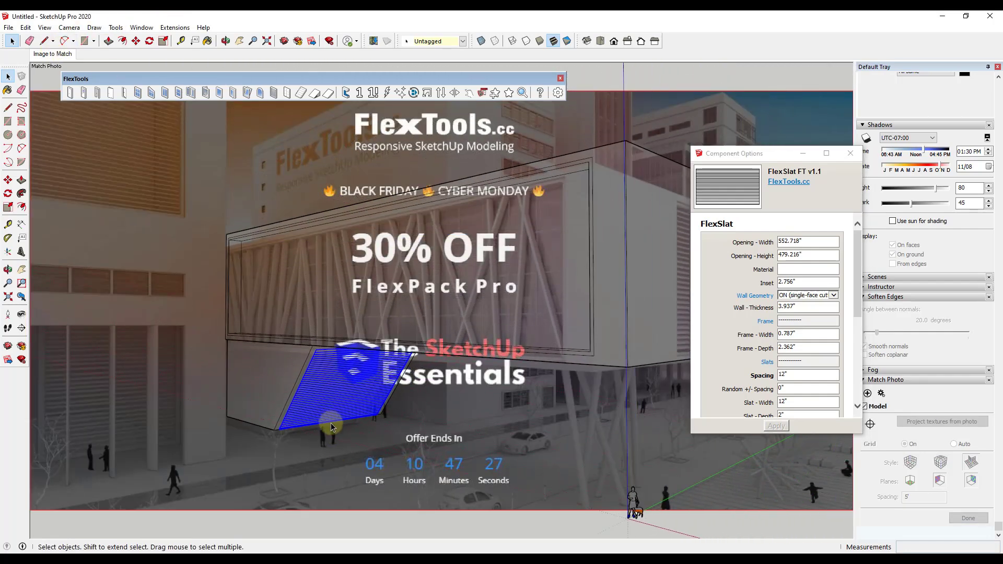
scroll(330, 301, down, 3)
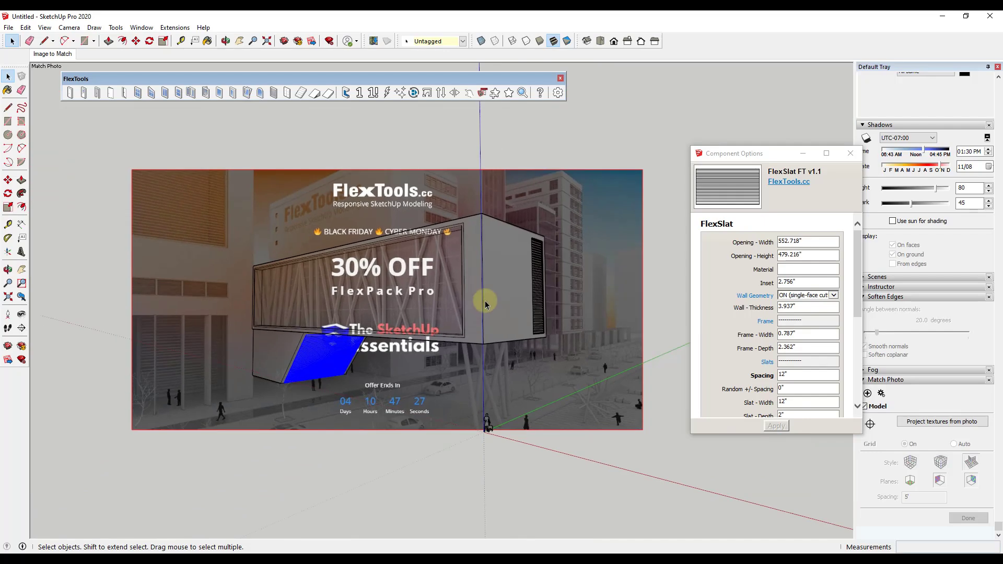
scroll(478, 308, up, 1)
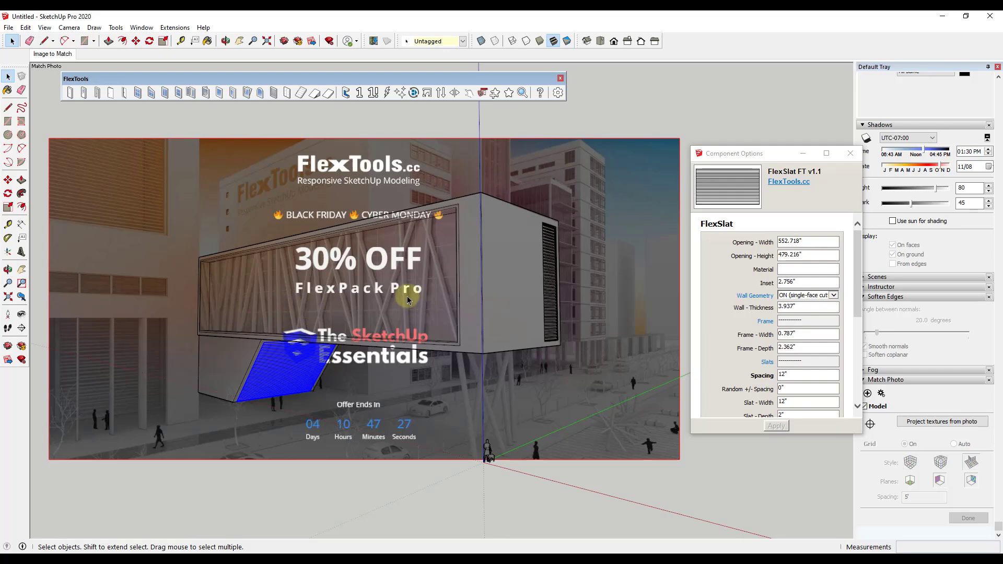
- Drop a FlexWindow on the bottom edge at the front opening's lower left corner
click(139, 100)
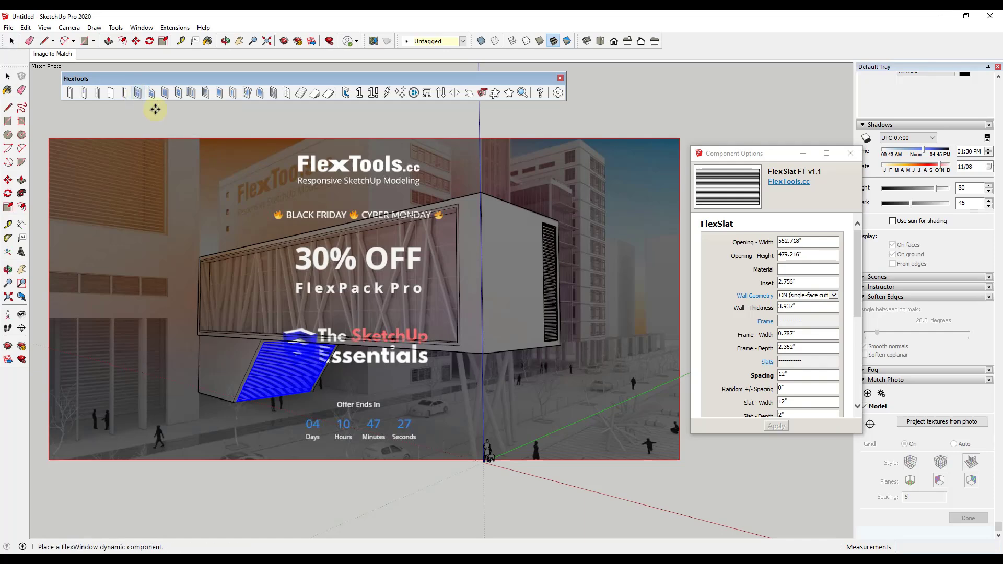
scroll(438, 300, down, 3)
scroll(279, 295, up, 6)
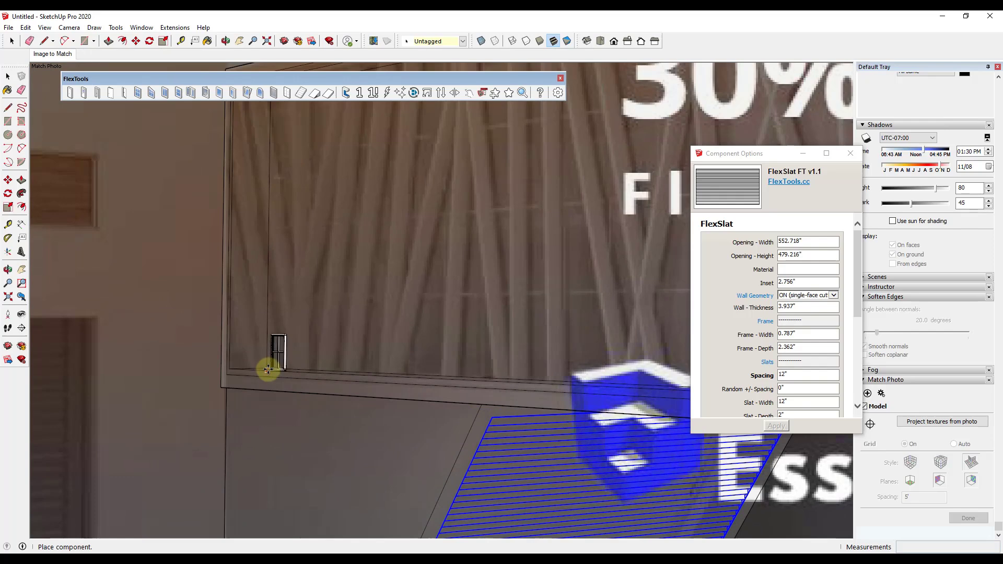
scroll(270, 370, up, 8)
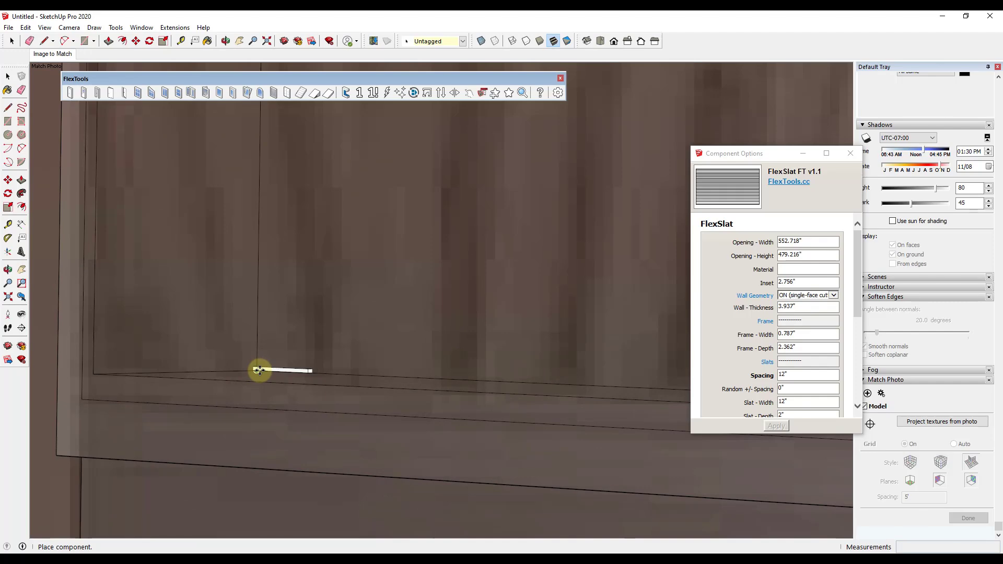
click(257, 369)
scroll(291, 363, down, 3)
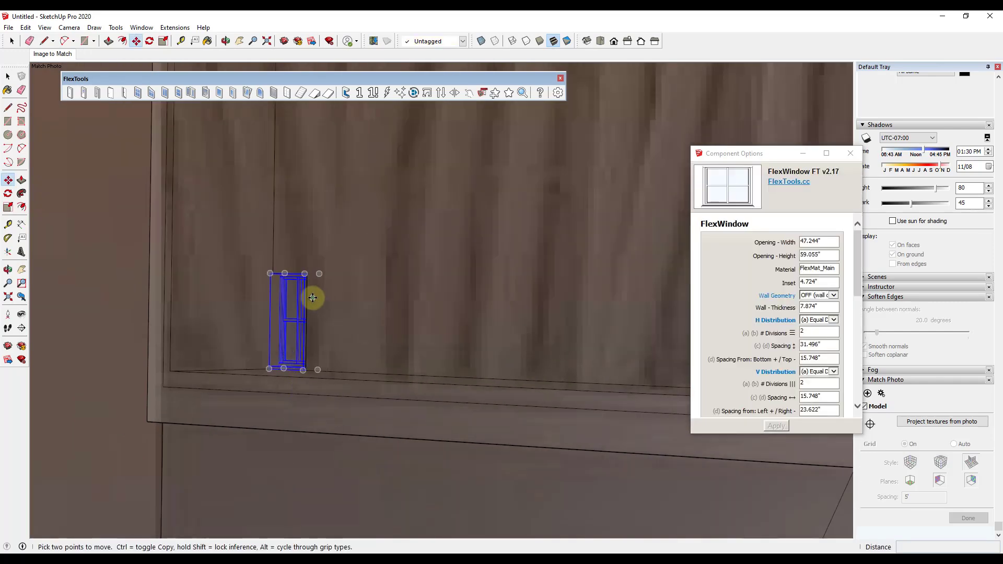
scroll(293, 321, down, 2)
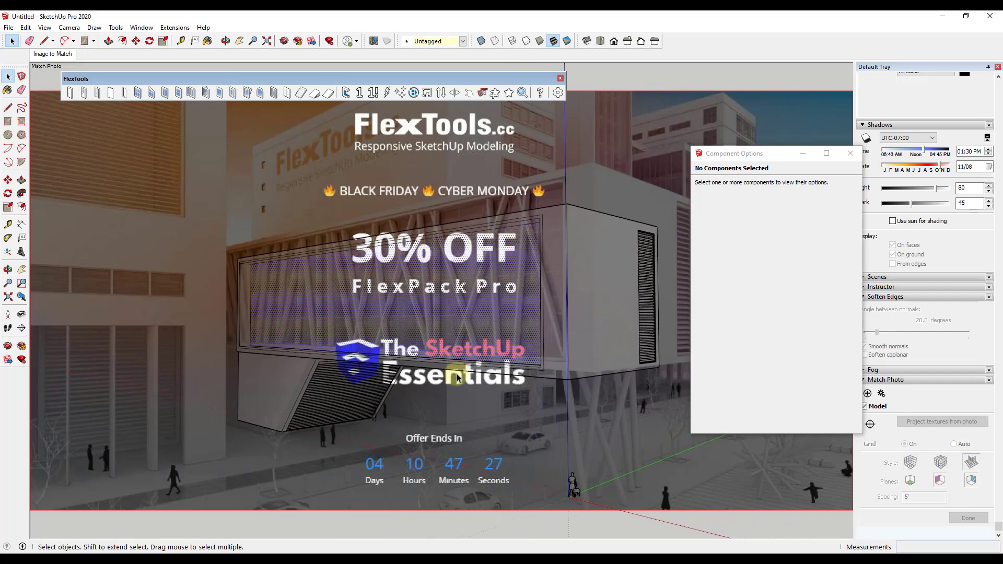
scroll(456, 374, up, 1)
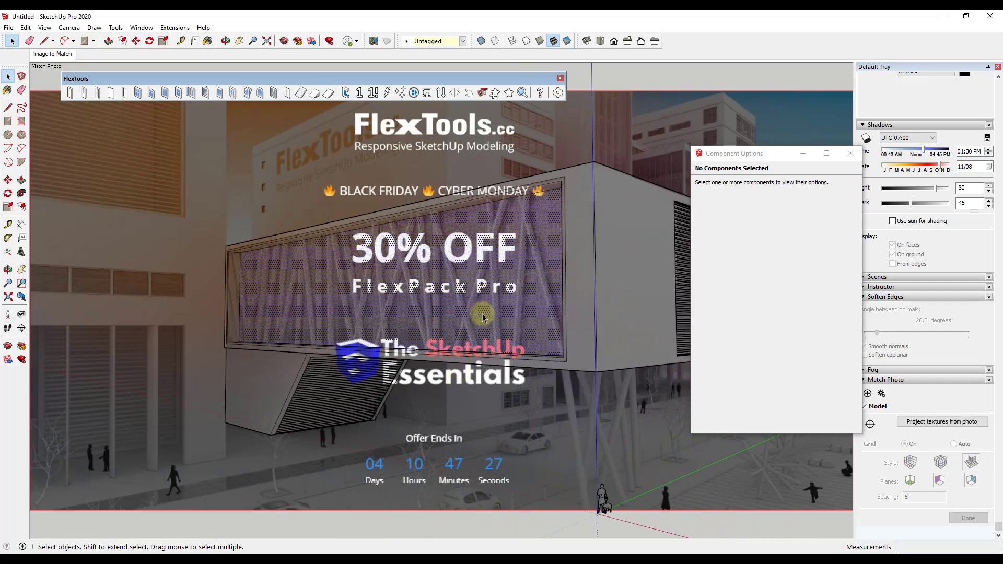
- Make the front opening's face a group and open it for editing
right_click(408, 290)
click(443, 324)
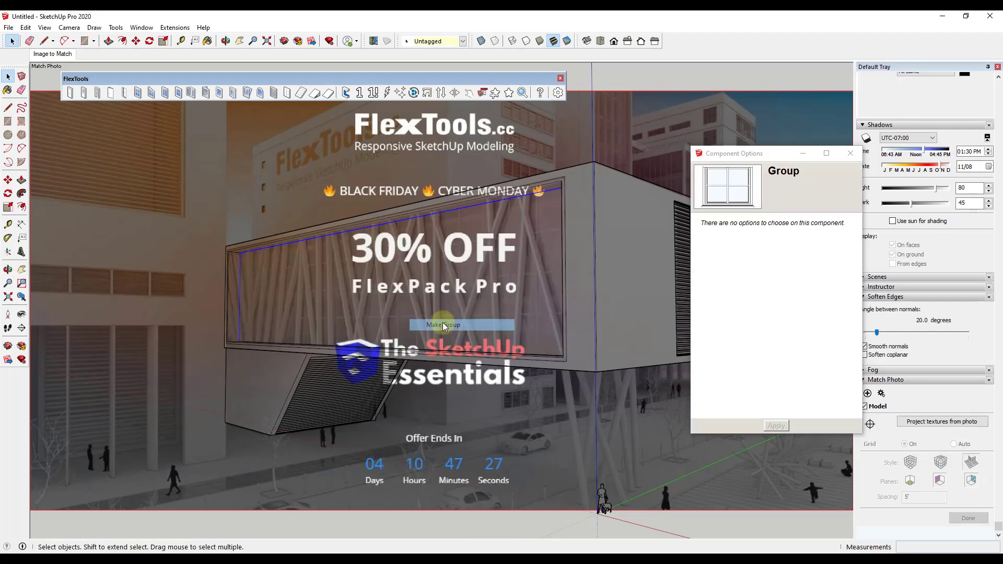
double_click(330, 292)
scroll(235, 293, up, 3)
scroll(290, 320, up, 3)
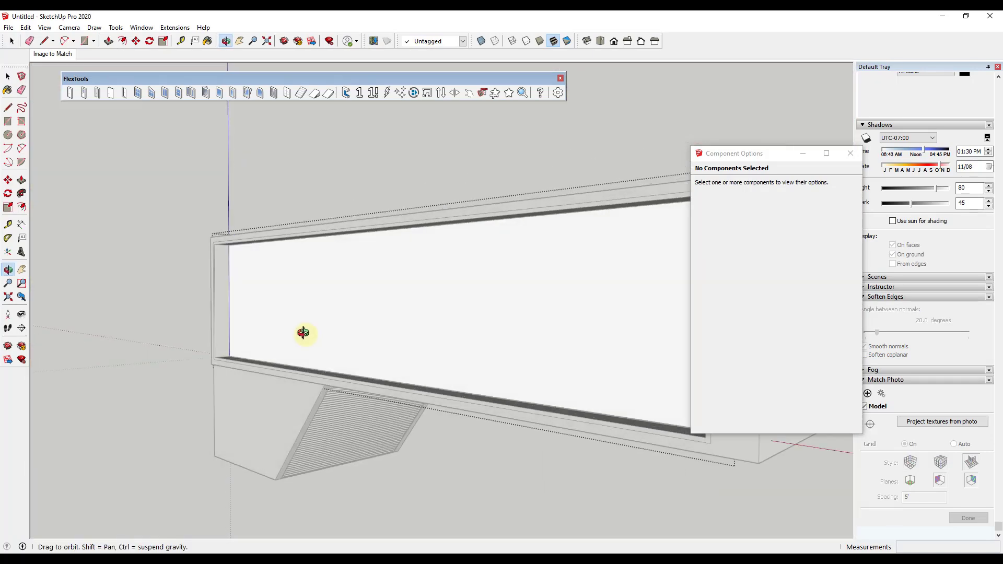
- Place a FlexWindow on the opening's face inside the group
click(137, 95)
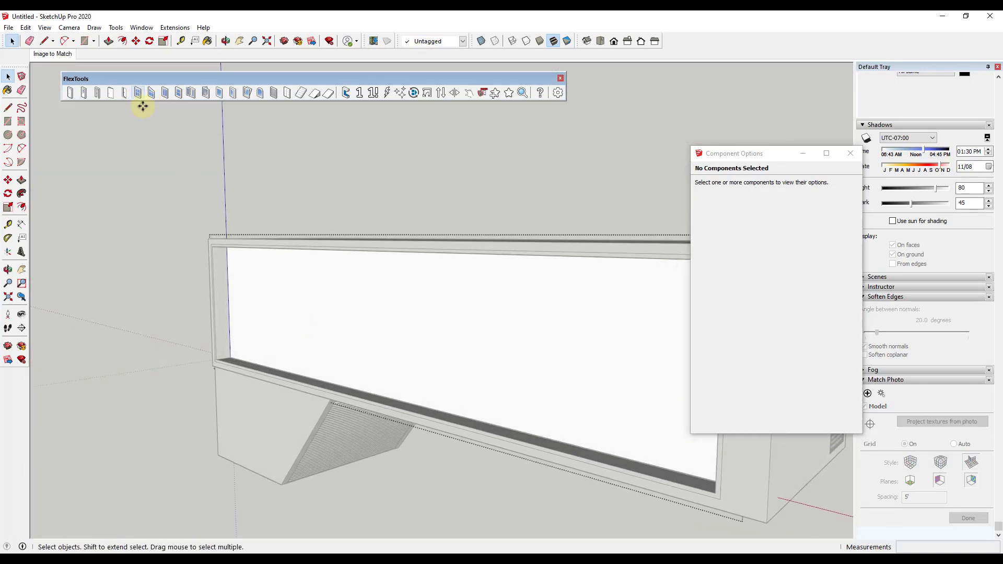
click(260, 353)
click(137, 93)
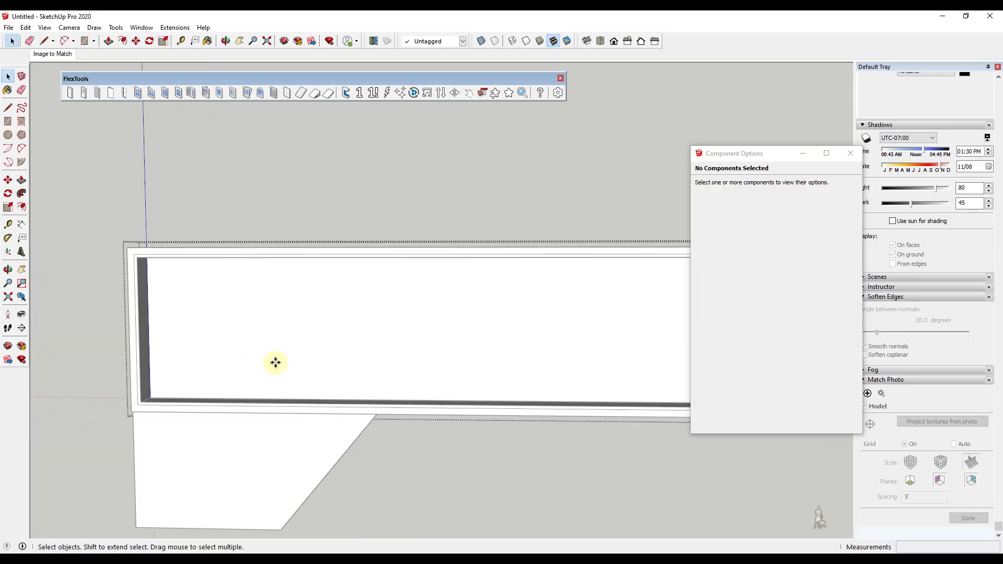
click(215, 353)
scroll(213, 351, up, 6)
middle_drag(293, 354, 257, 346)
scroll(245, 344, down, 2)
- Scale the window across the opening's full width to 2061.714"
key(s)
drag(233, 342, 159, 330)
scroll(248, 340, down, 3)
middle_drag(246, 340, 489, 357)
scroll(489, 357, up, 3)
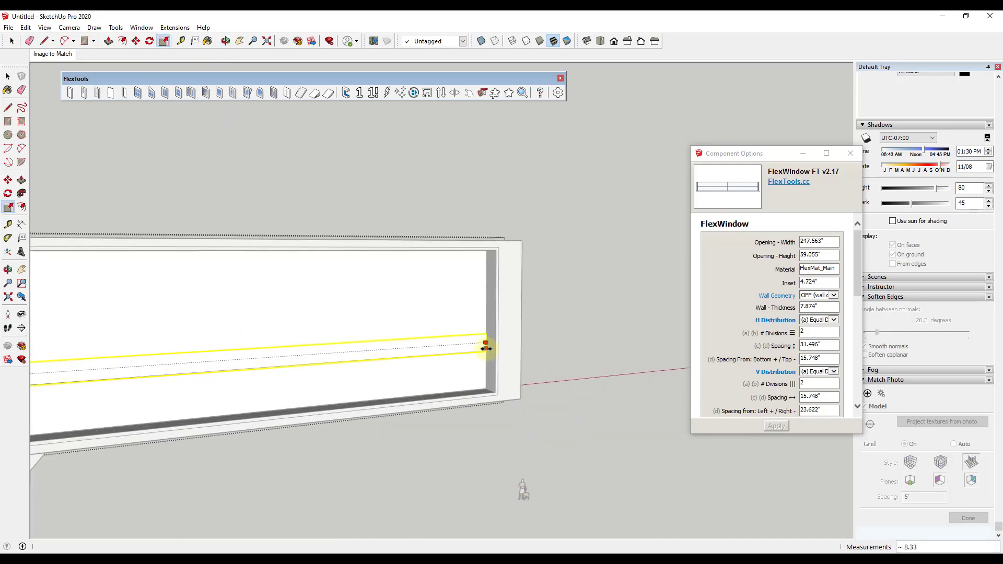
click(485, 344)
scroll(519, 354, down, 2)
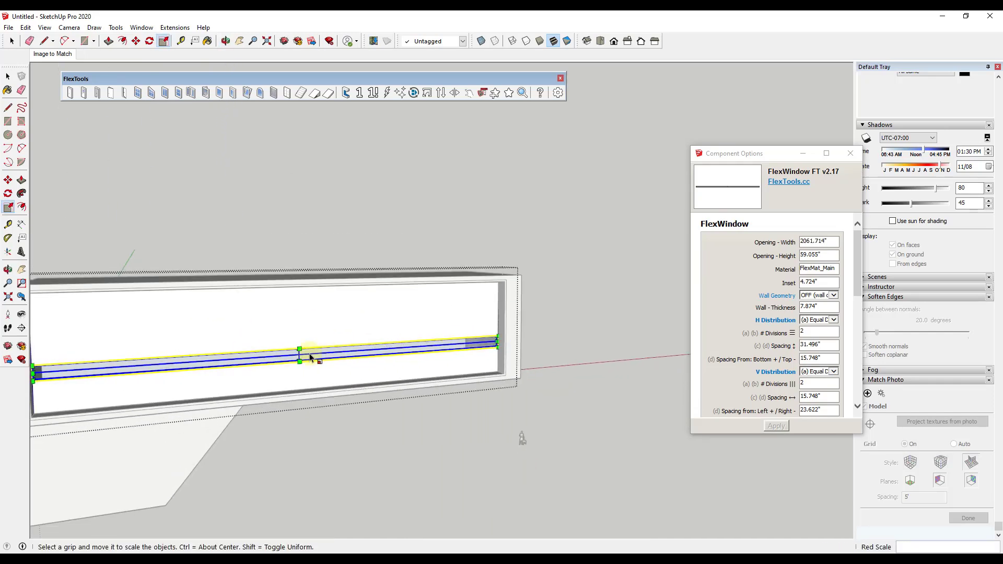
scroll(317, 358, up, 2)
- Stretch the window from the opening's bottom to its top, 470.61" tall
drag(295, 365, 296, 406)
drag(295, 346, 313, 249)
middle_drag(376, 298, 311, 197)
click(306, 198)
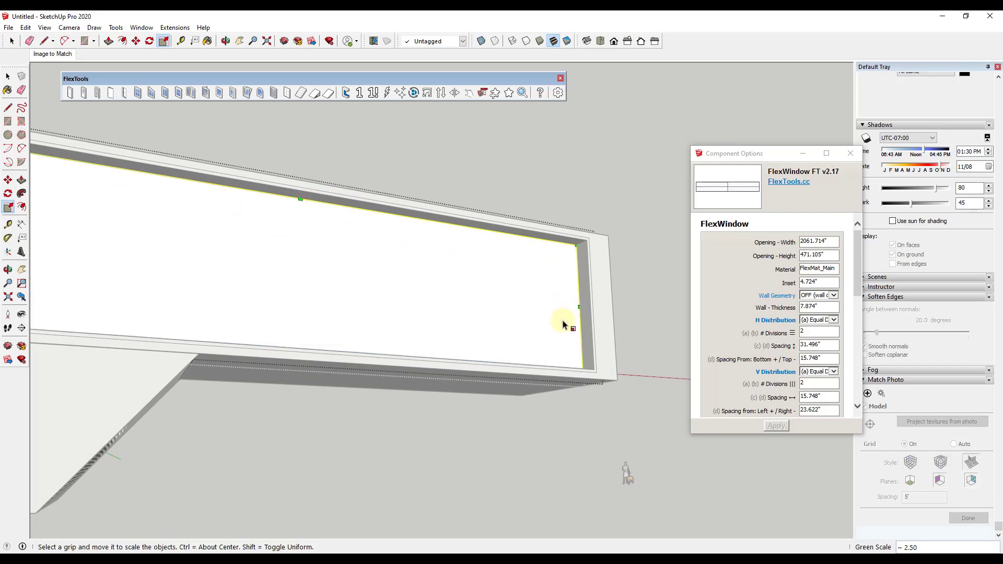
scroll(562, 325, down, 4)
middle_drag(562, 325, 287, 367)
middle_drag(293, 438, 280, 405)
scroll(275, 426, up, 3)
key(space)
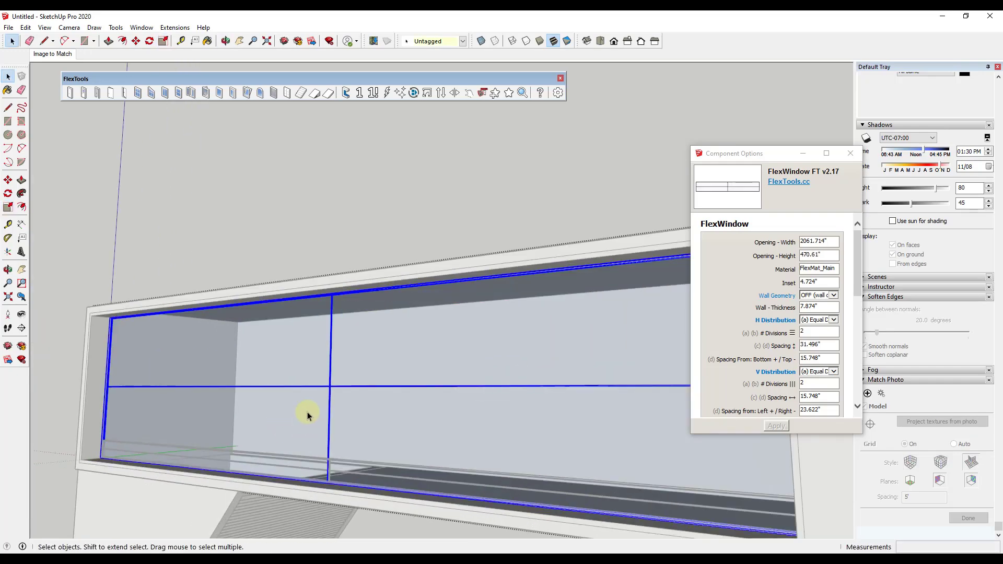
middle_drag(334, 421, 409, 416)
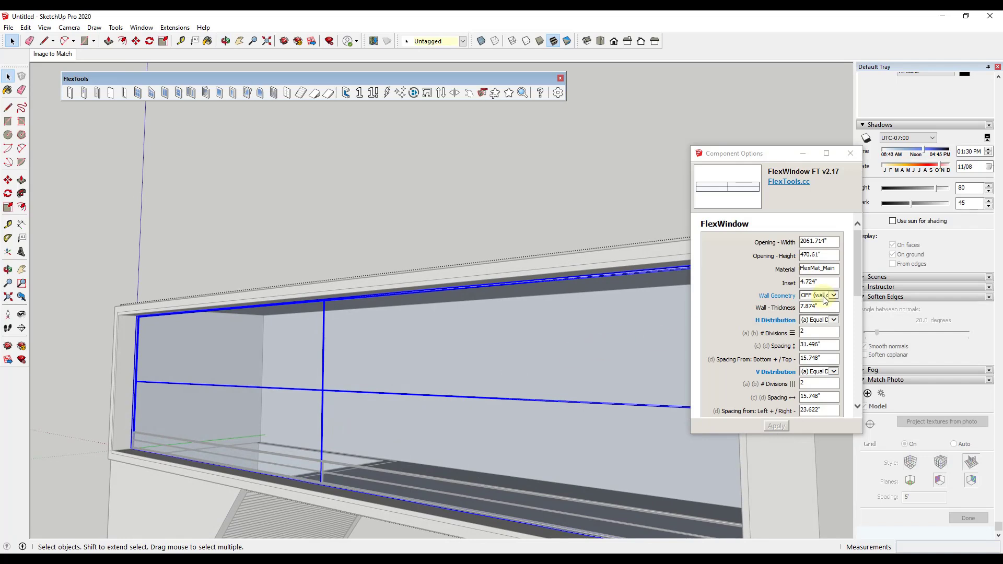
- Set the window's Sill Height, Protrusions and Out values all to 0
scroll(788, 332, down, 5)
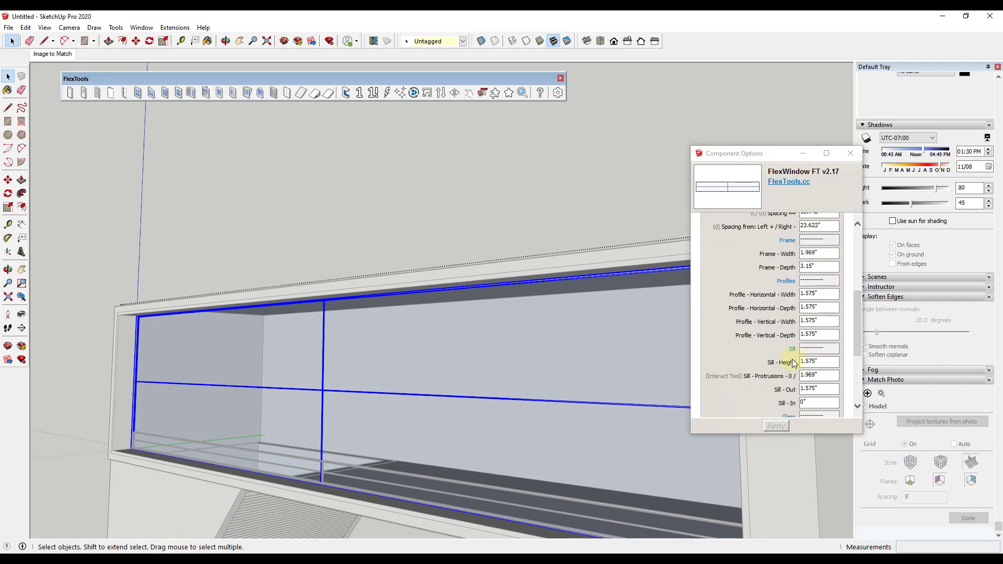
double_click(822, 364)
text(0)
key(Tab)
text(0)
key(Tab)
text(0)
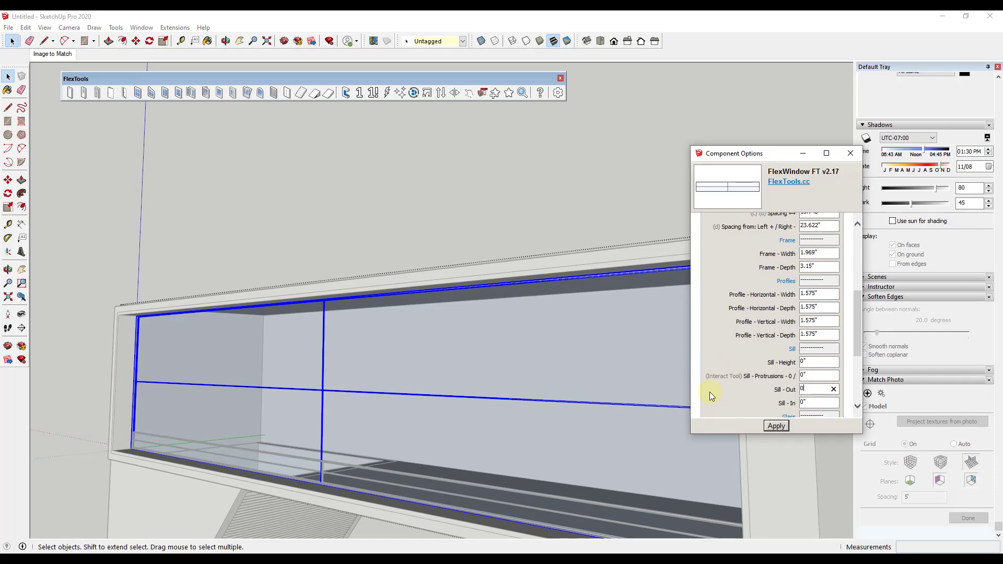
click(776, 426)
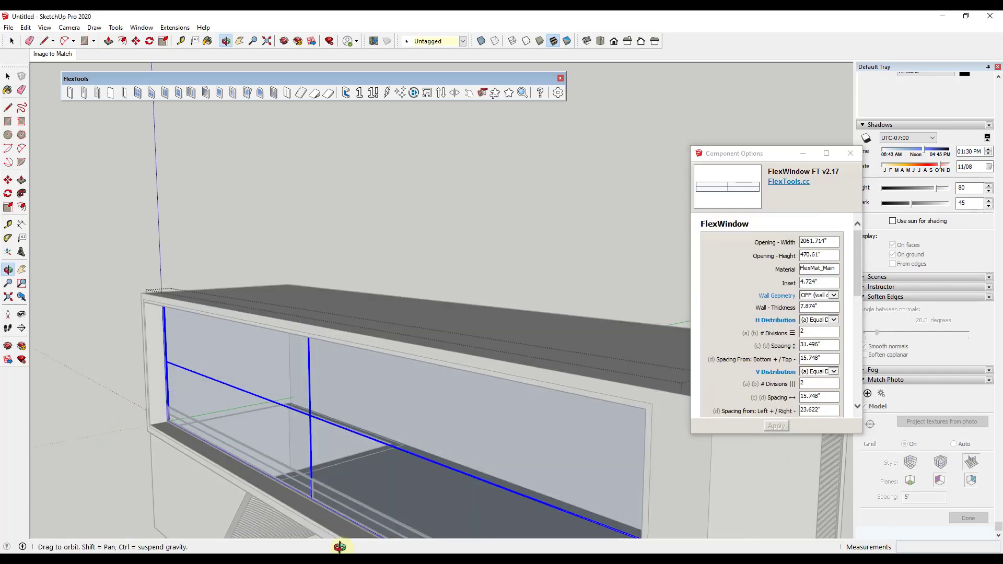
- Delete the railing below the window
scroll(321, 481, up, 5)
scroll(293, 494, up, 2)
middle_drag(303, 488, 309, 365)
click(311, 364)
click(314, 362)
key(Delete)
click(291, 363)
middle_drag(287, 359, 287, 335)
scroll(314, 394, down, 1)
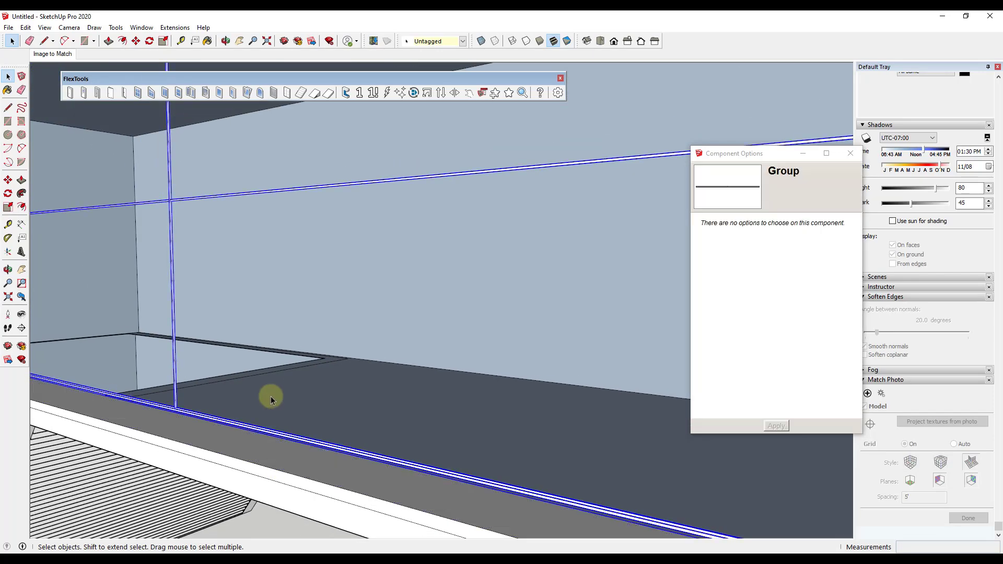
- Inside the group, set the window's Wall - Thickness to 0"
double_click(245, 300)
click(599, 336)
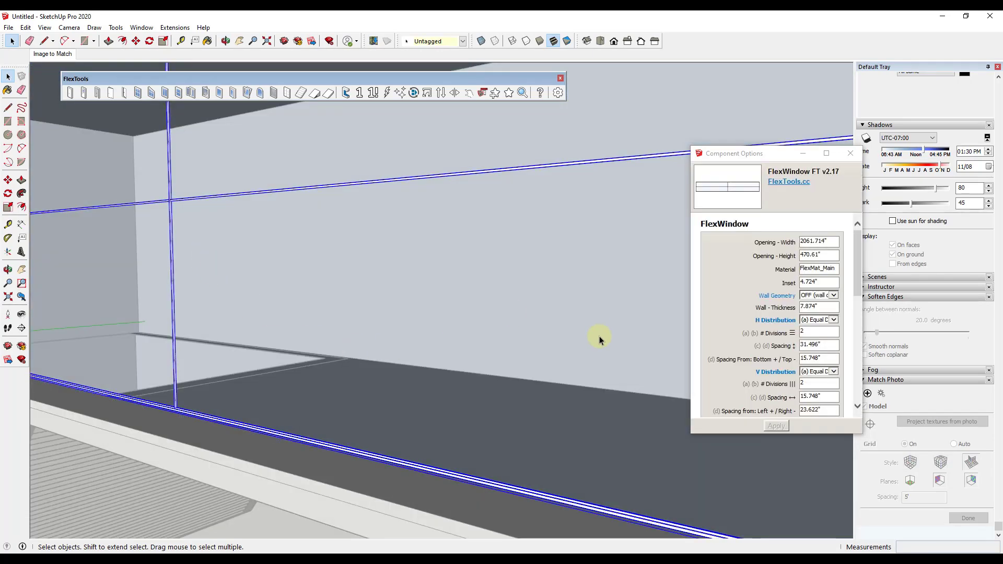
scroll(826, 331, down, 10)
scroll(819, 357, down, 5)
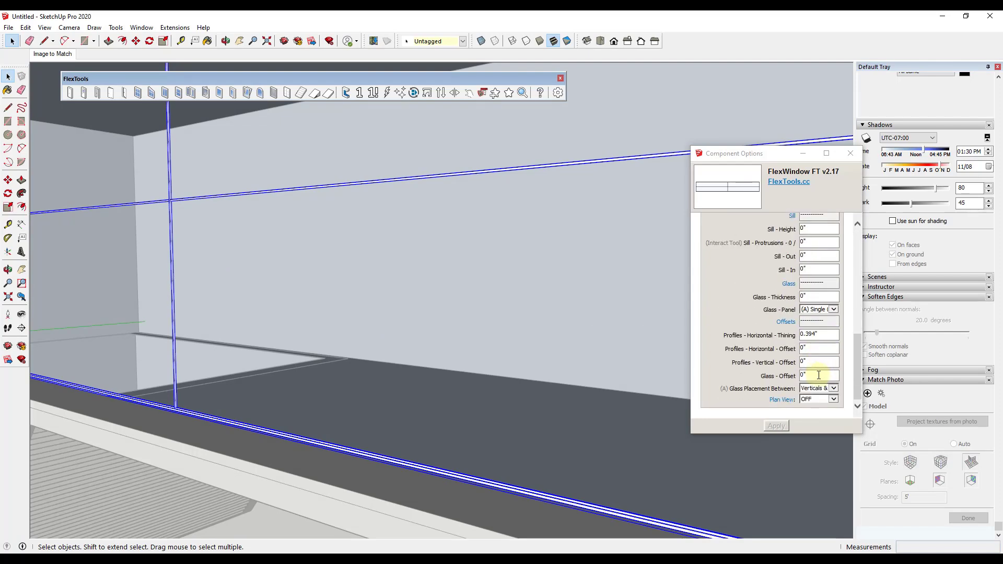
scroll(815, 364, up, 3)
scroll(816, 333, up, 10)
click(826, 296)
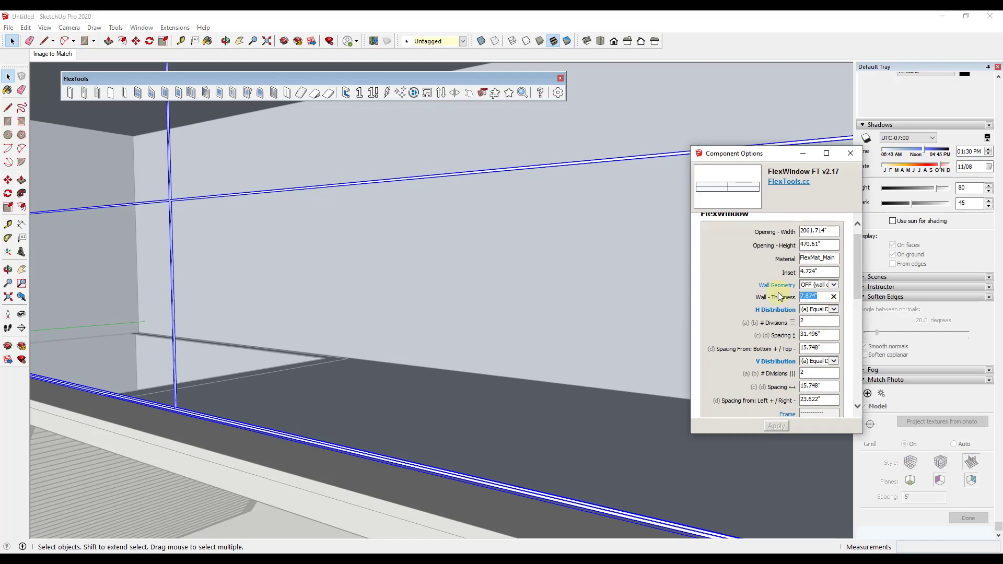
text(0)
key(Return)
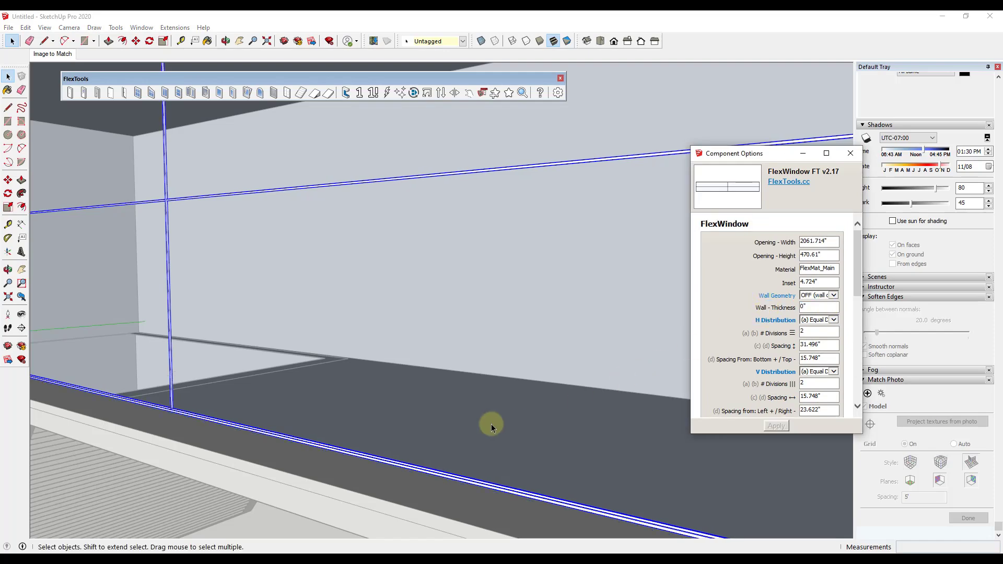
middle_drag(358, 430, 499, 386)
scroll(500, 387, down, 5)
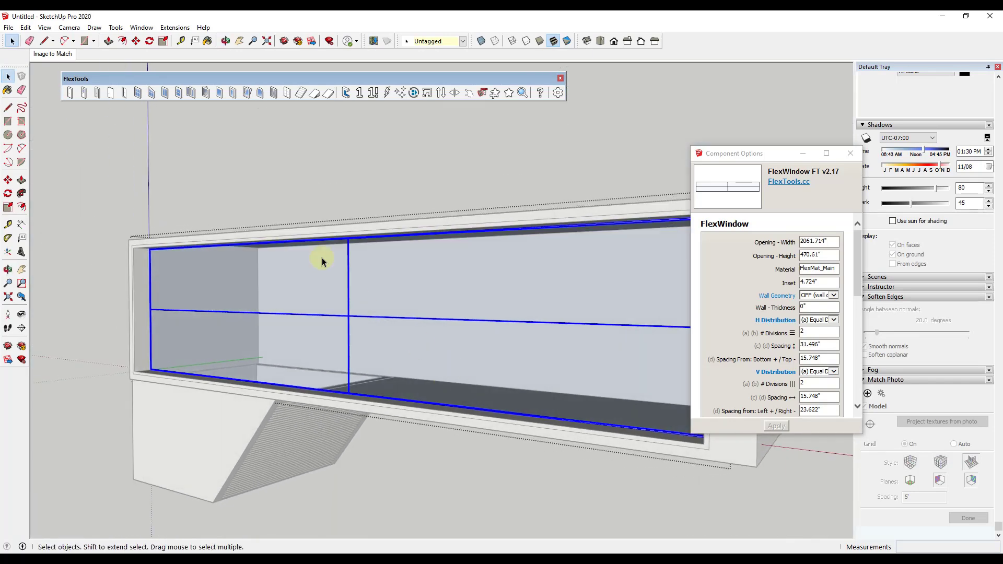
- Switch to the Image to Match scene and give the window 4 horizontal divisions
click(53, 54)
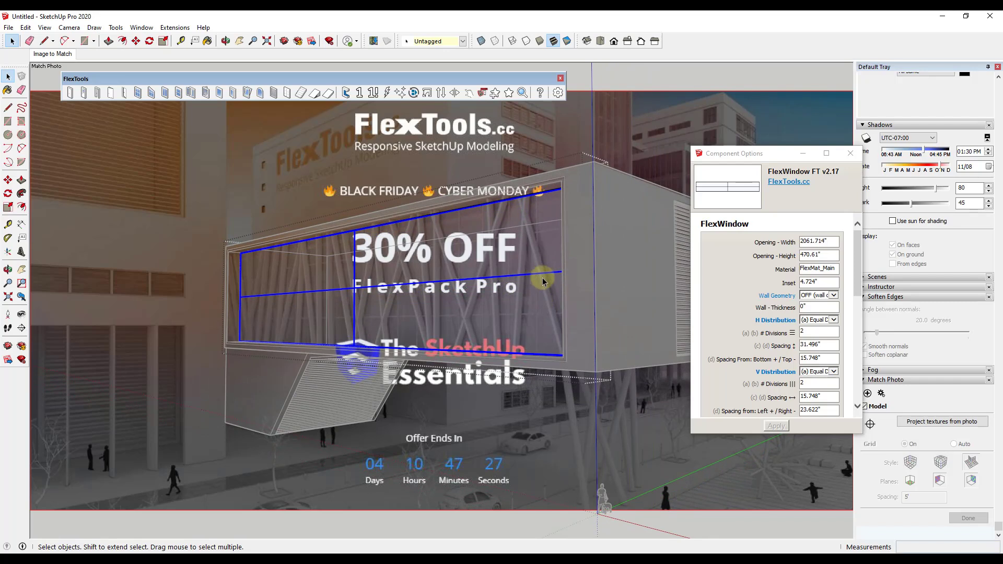
click(809, 336)
double_click(817, 333)
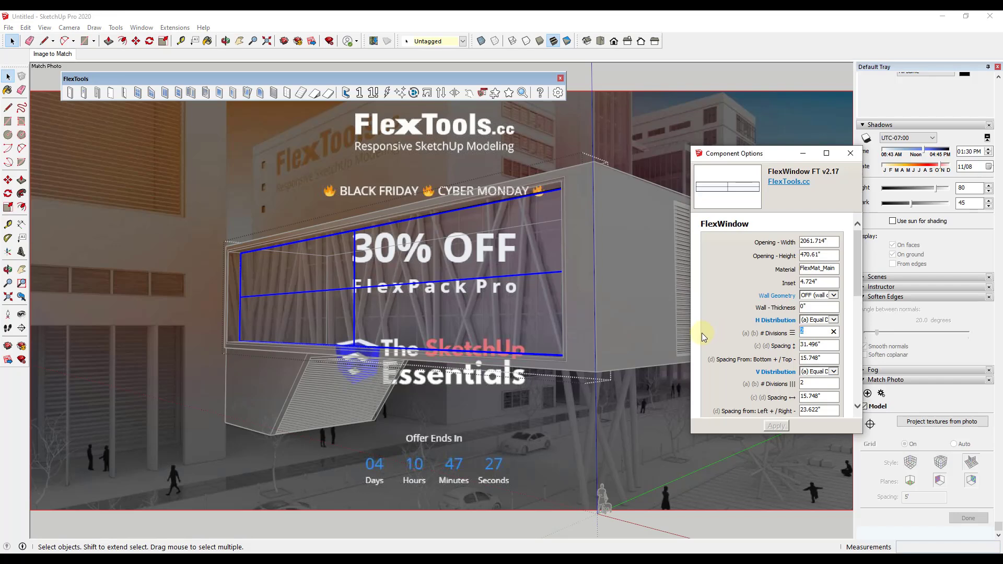
text(3)
click(775, 426)
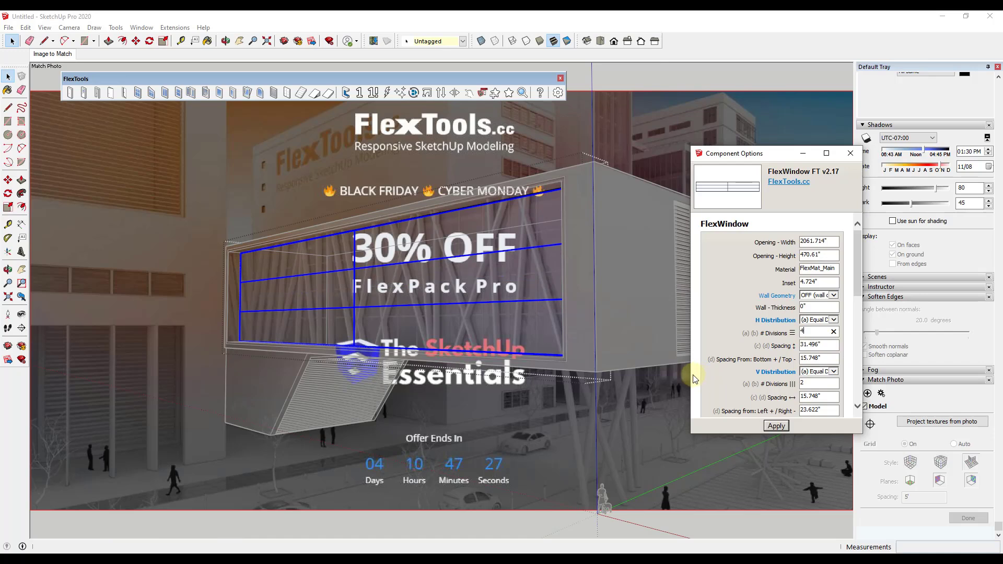
click(775, 426)
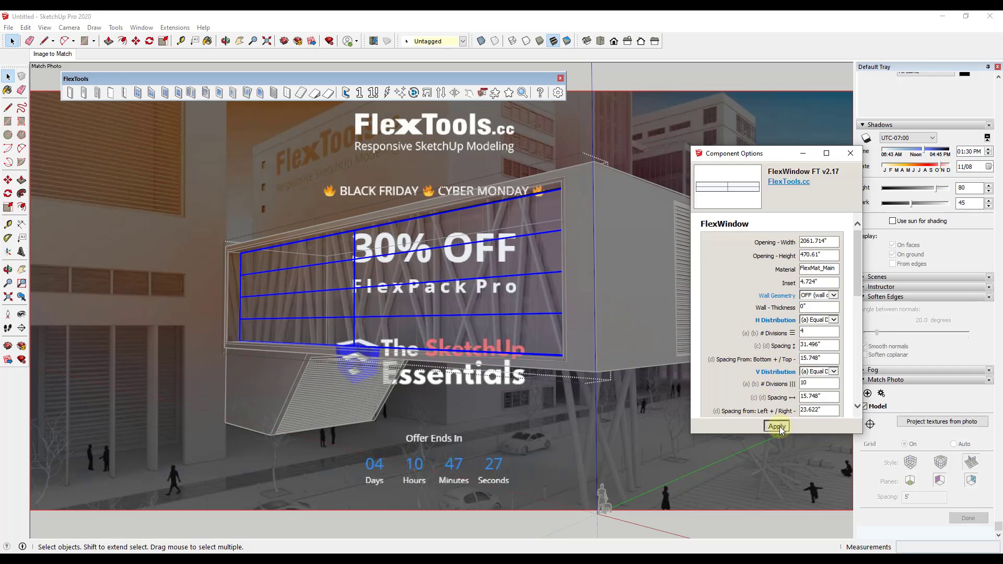
- Set the window's vertical divisions to 16 and apply
click(776, 427)
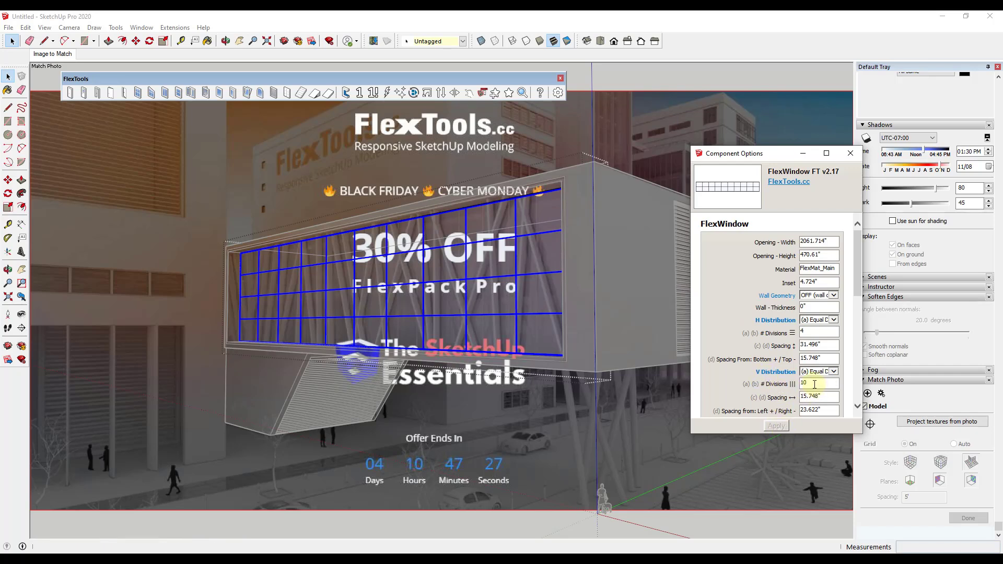
click(783, 425)
text(14)
drag(819, 384, 767, 385)
click(780, 426)
text(15)
click(779, 426)
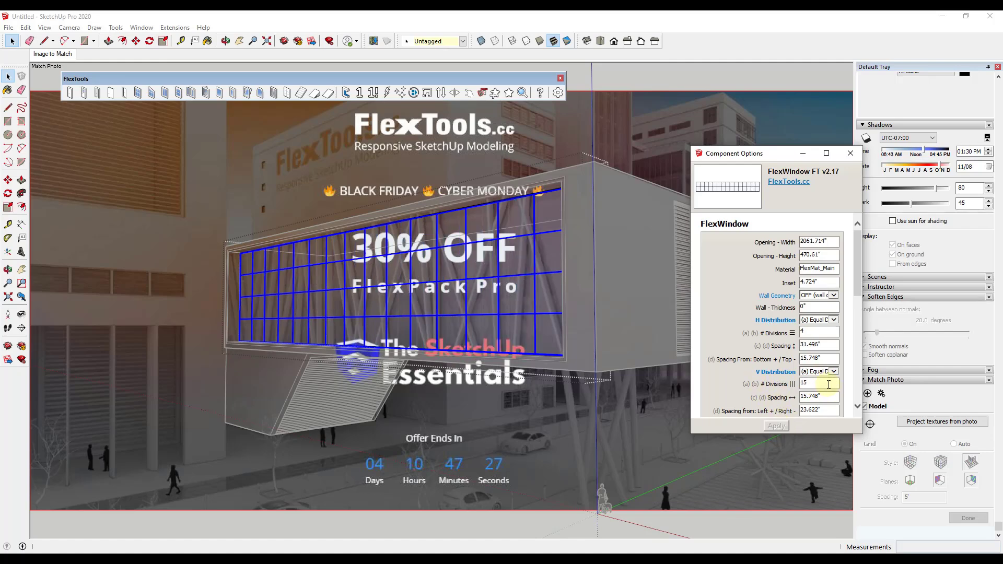
key(Up)
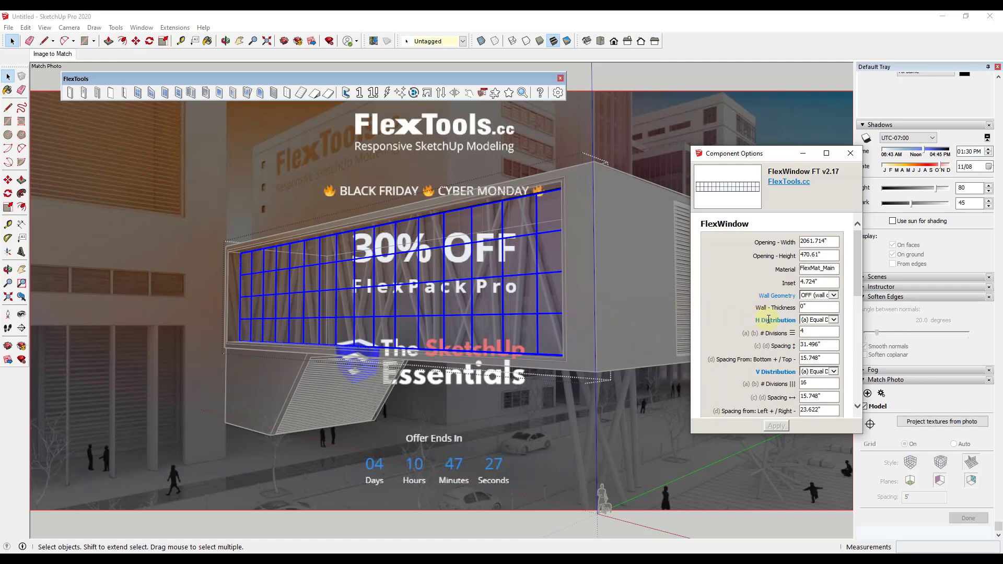
scroll(772, 321, down, 5)
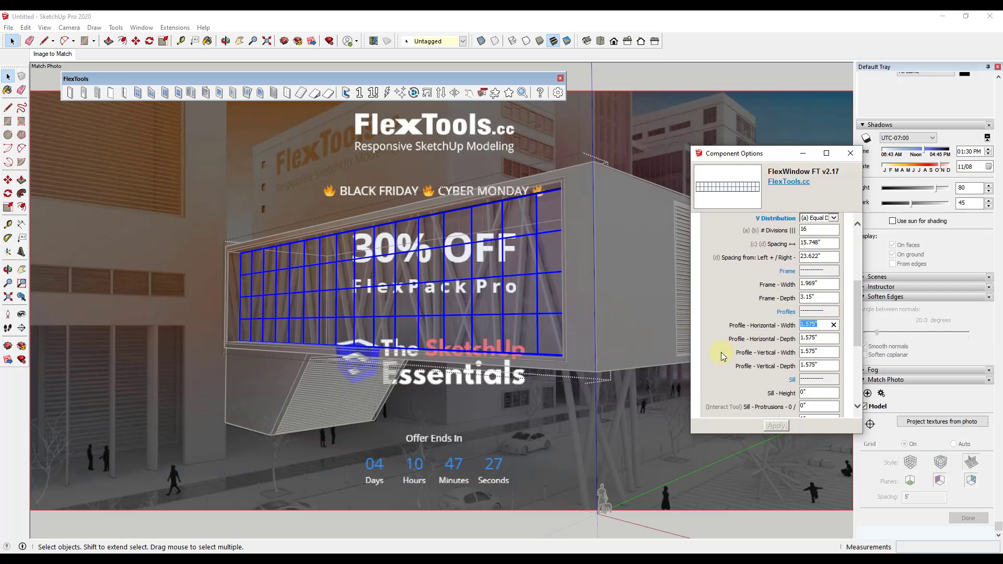
- Set the horizontal and vertical mullion profile widths to 6" and apply
text(2)
text(2)
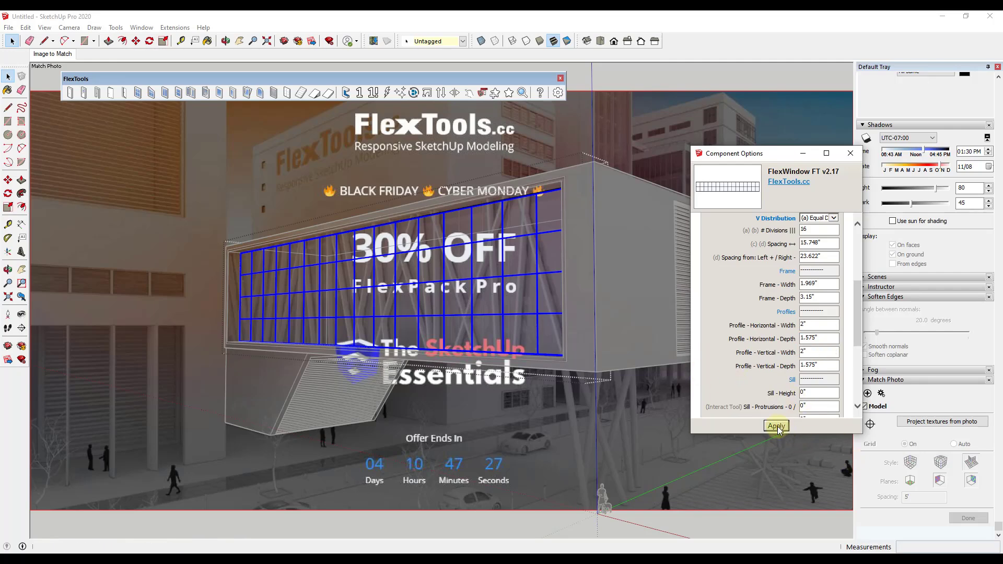
click(776, 427)
scroll(499, 271, up, 10)
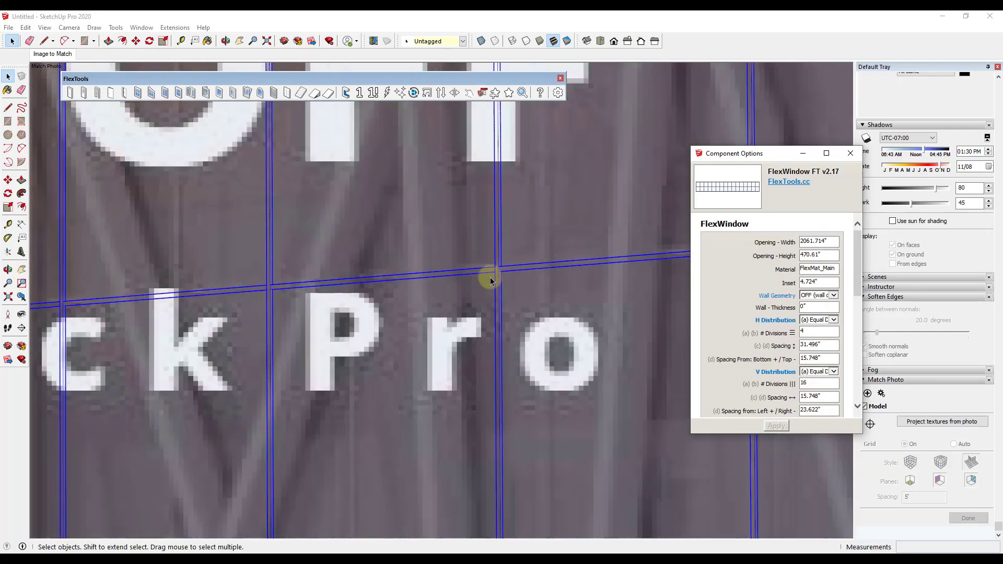
scroll(805, 343, down, 2)
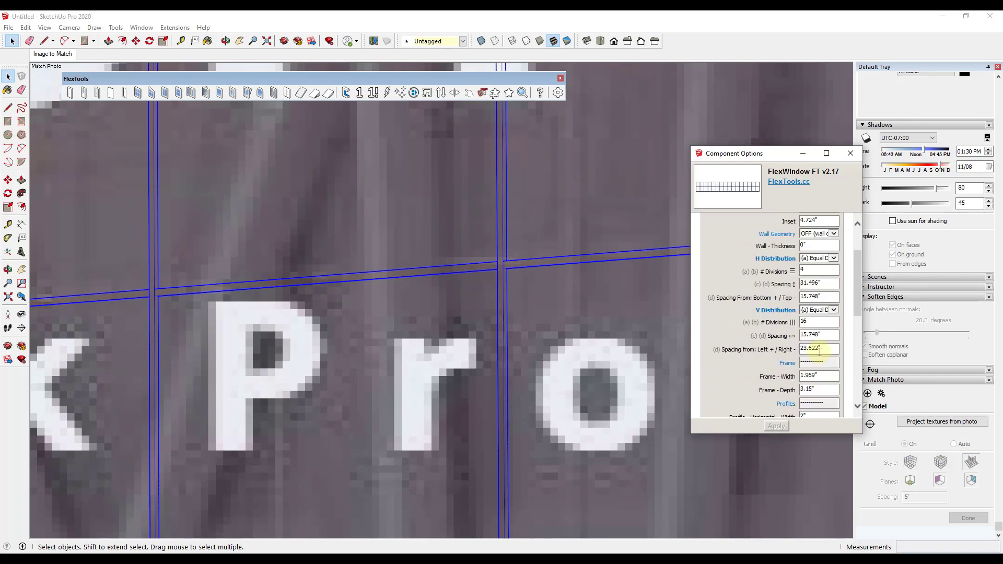
scroll(823, 346, down, 2)
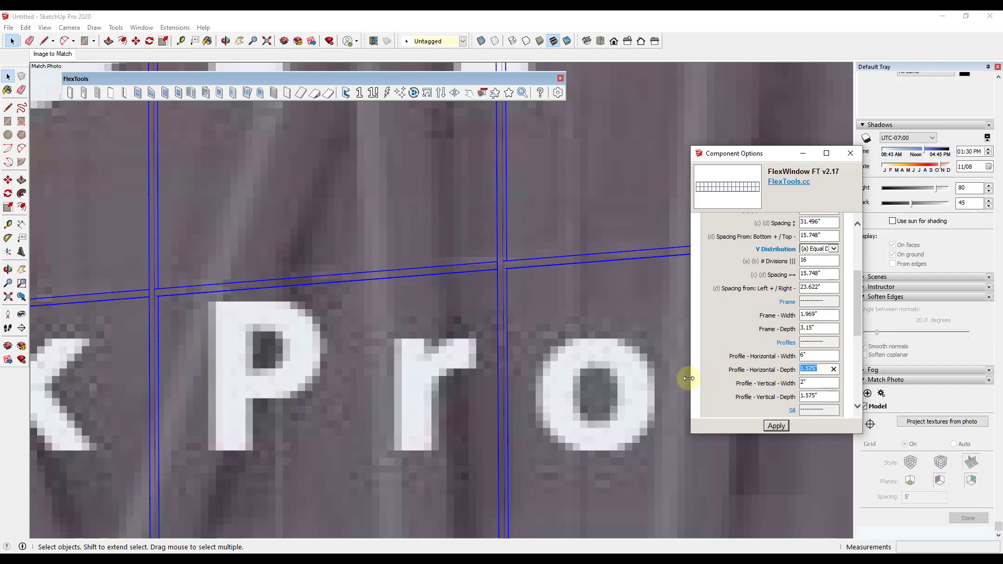
click(776, 426)
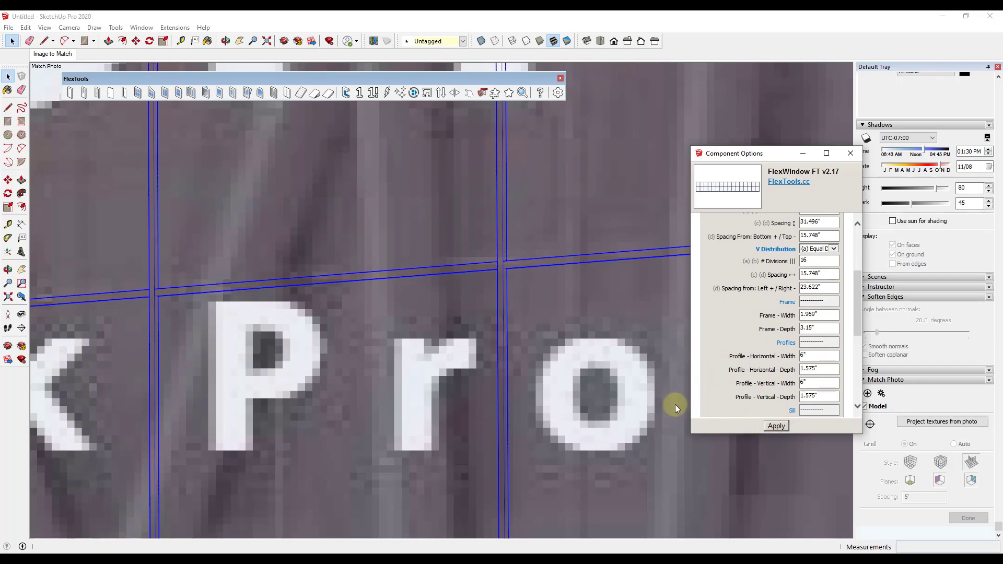
- Orbit to inspect the 16-by-4 window grid, then return to the Image to Match scene
scroll(482, 267, down, 5)
scroll(484, 271, down, 5)
middle_drag(484, 271, 399, 421)
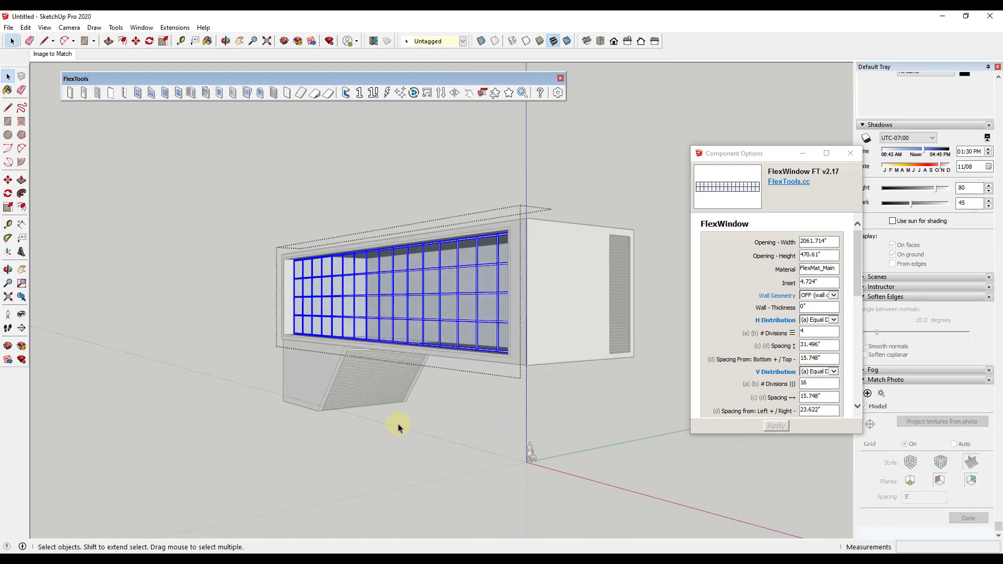
click(398, 421)
middle_drag(432, 385, 245, 237)
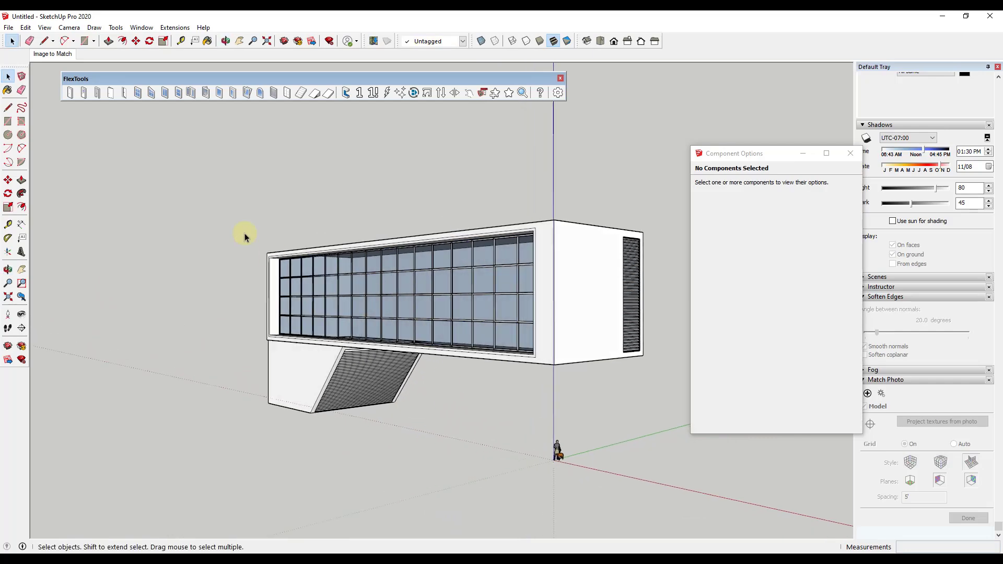
click(43, 41)
middle_drag(475, 332, 484, 209)
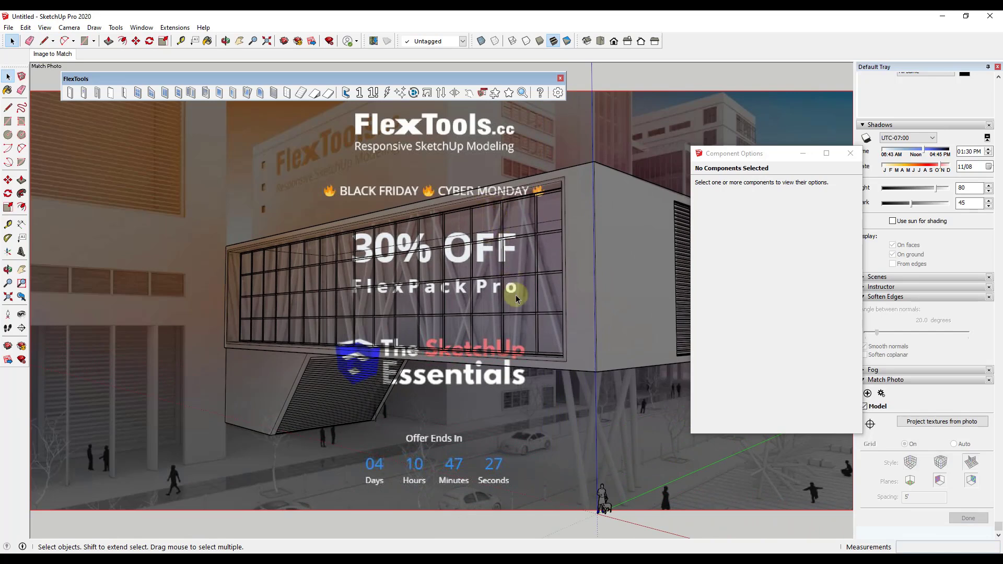
click(272, 316)
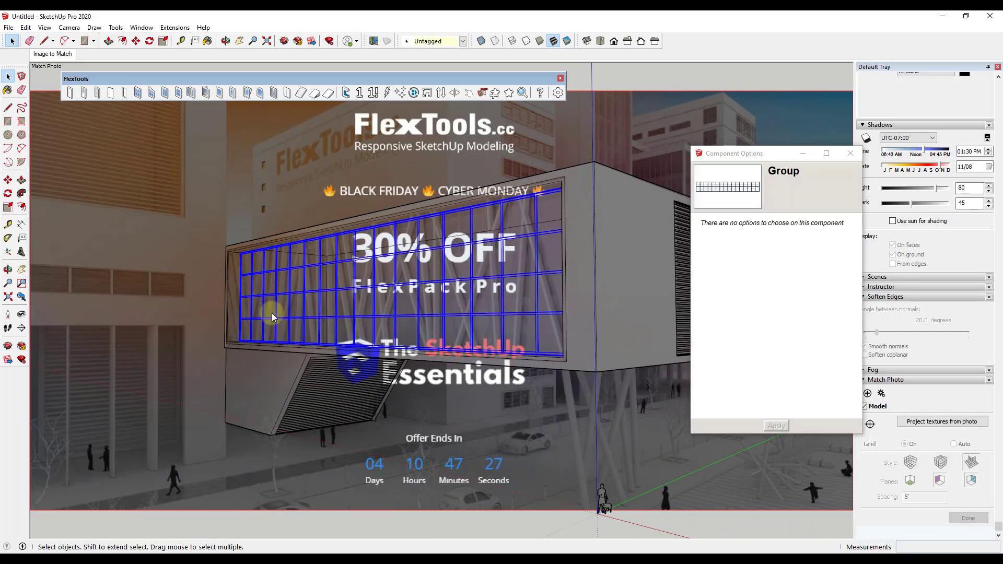
scroll(235, 345, up, 3)
- Draw a rectangle across the window opening from its lower-left to top-right corner
scroll(235, 345, up, 4)
key(r)
scroll(211, 343, up, 4)
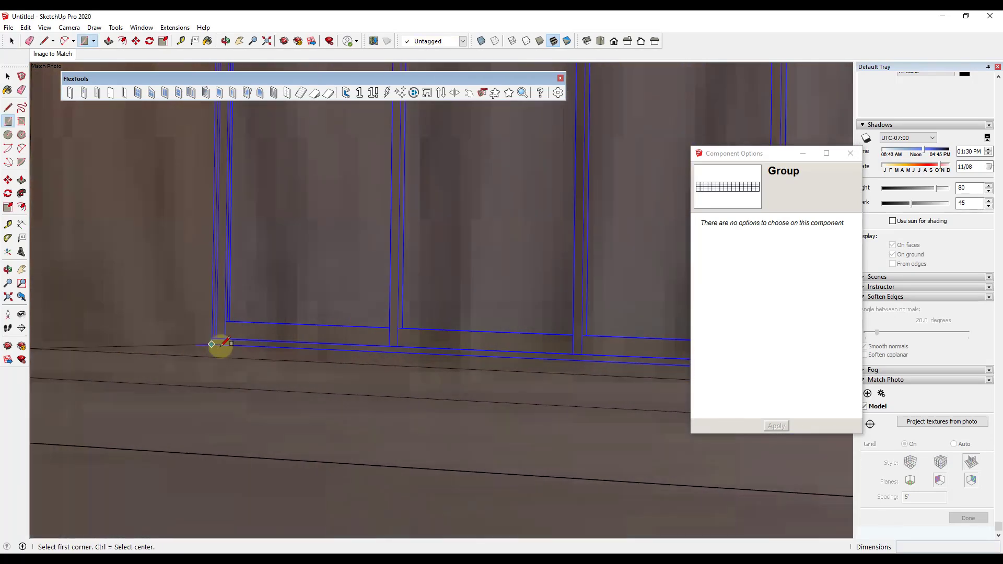
click(209, 342)
scroll(206, 348, down, 8)
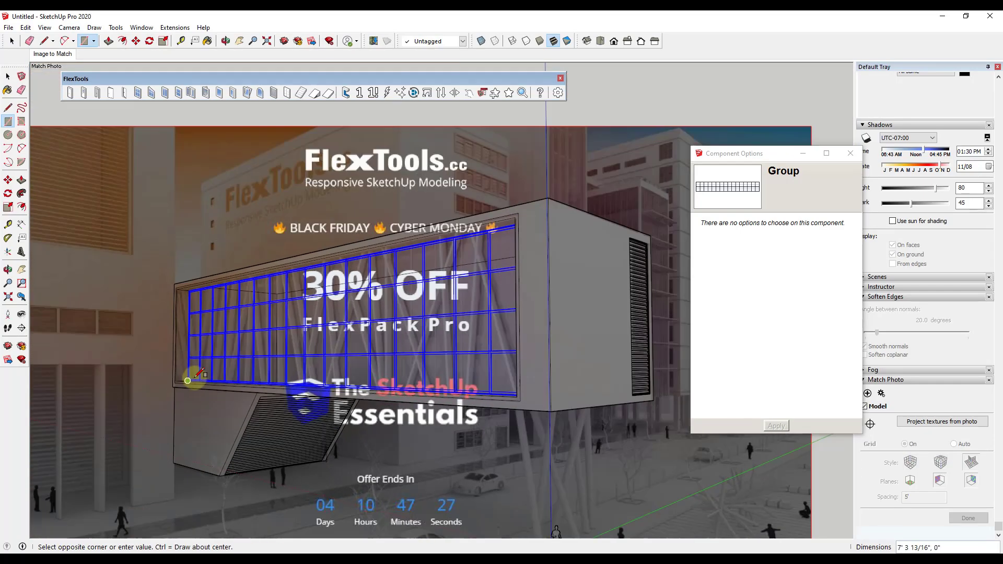
middle_drag(195, 377, 596, 410)
scroll(415, 339, up, 8)
scroll(432, 317, up, 5)
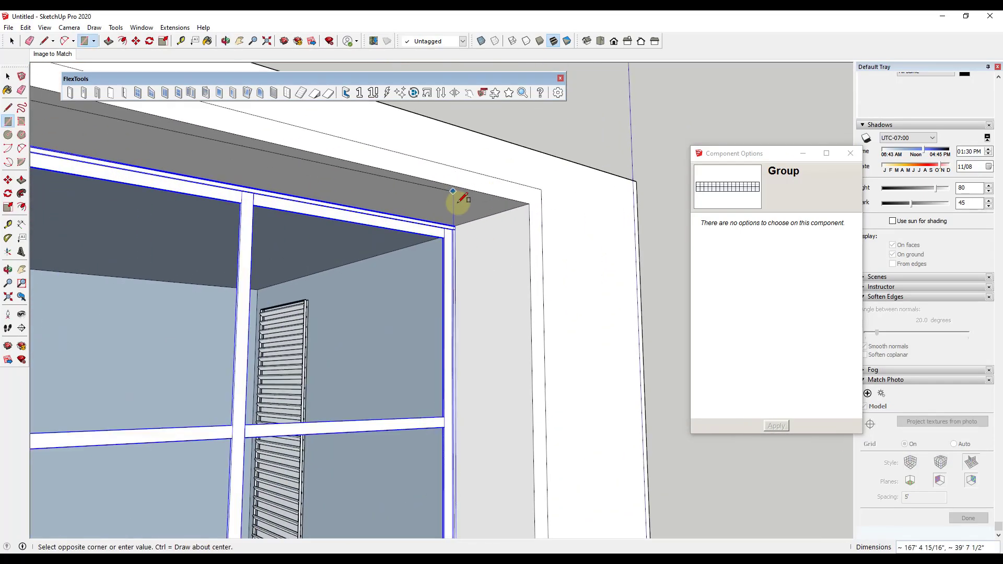
click(454, 225)
- Return to the Image to Match scene and close Component Options
middle_drag(604, 334, 94, 389)
scroll(368, 357, down, 3)
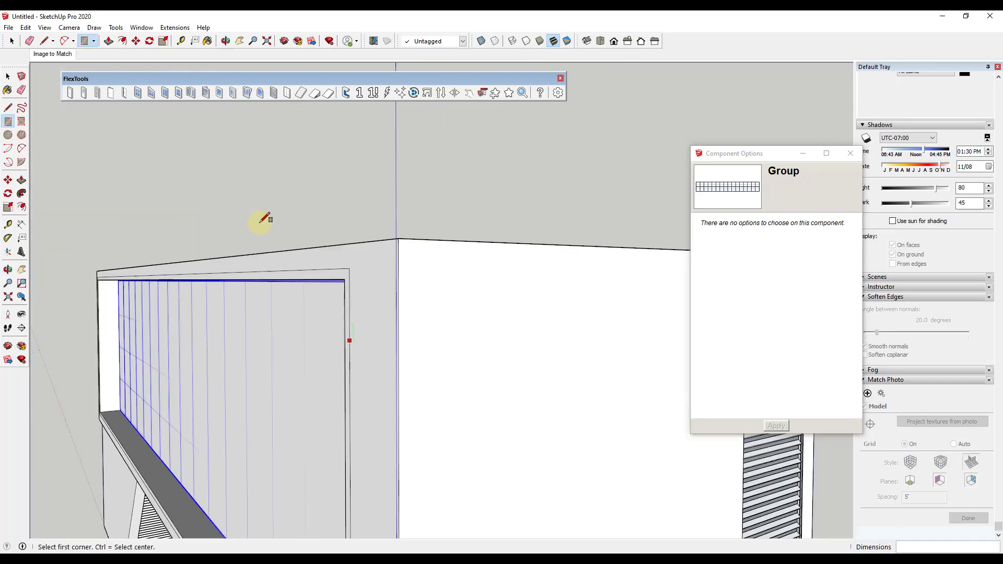
click(50, 54)
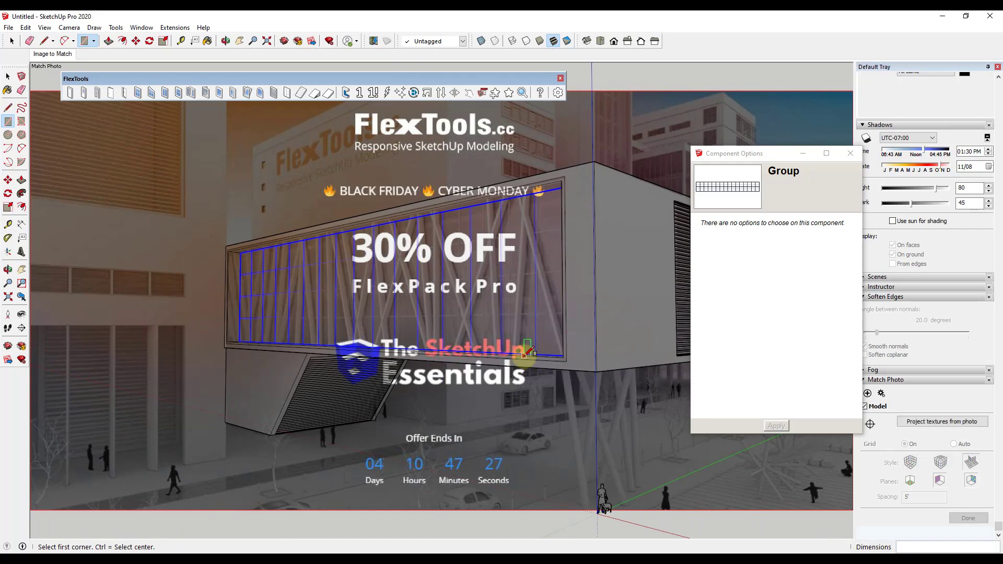
key(space)
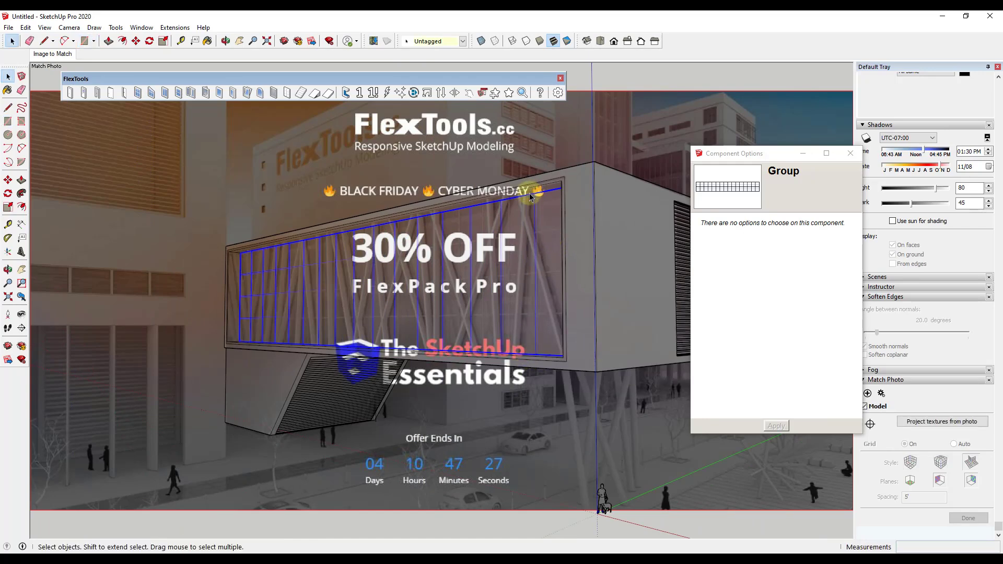
scroll(521, 201, up, 3)
scroll(544, 196, up, 1)
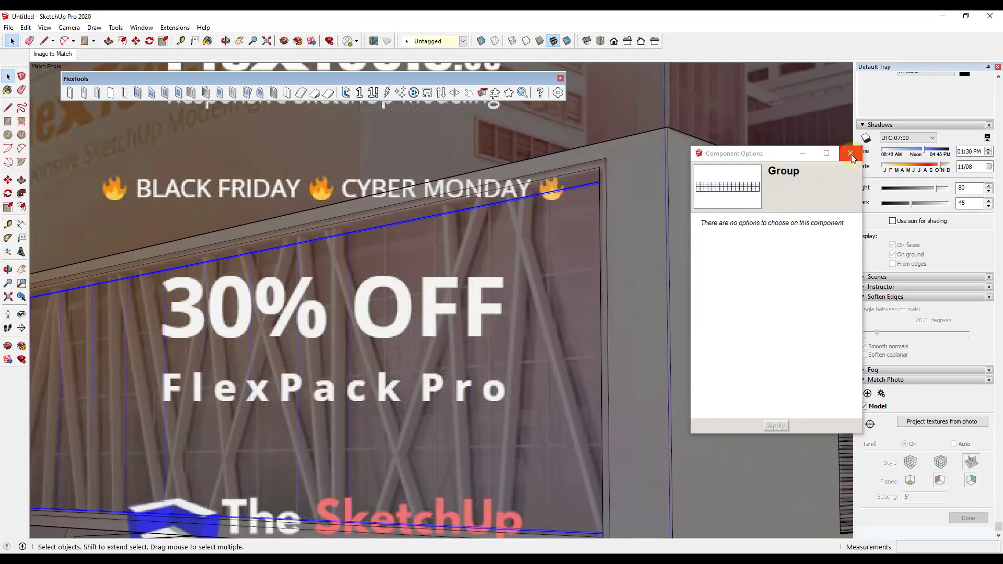
click(851, 154)
scroll(908, 123, up, 5)
scroll(900, 245, up, 4)
- Hide the stray edge on the front glass face and switch back to the matched-photo scene
click(554, 224)
click(530, 194)
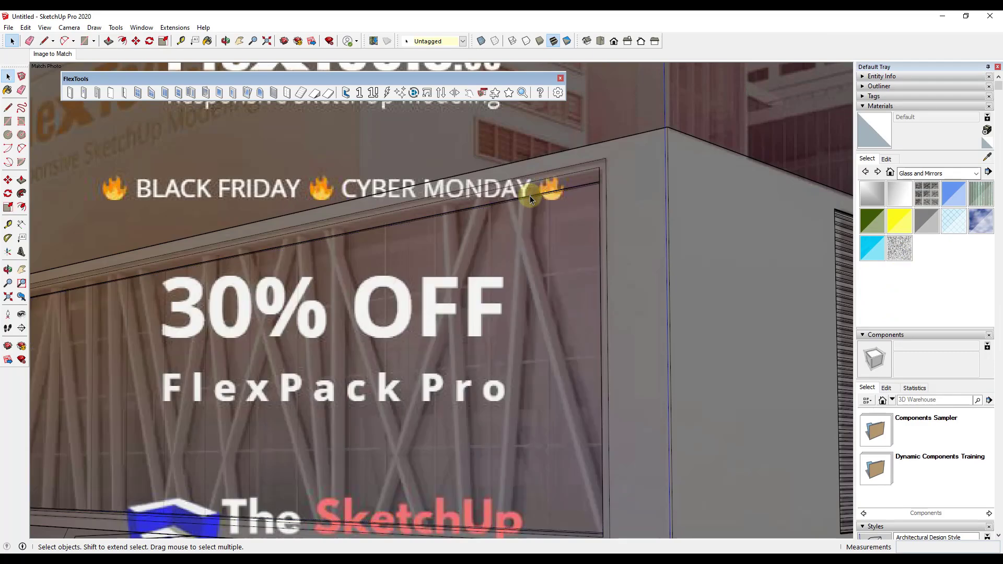
scroll(525, 198, up, 4)
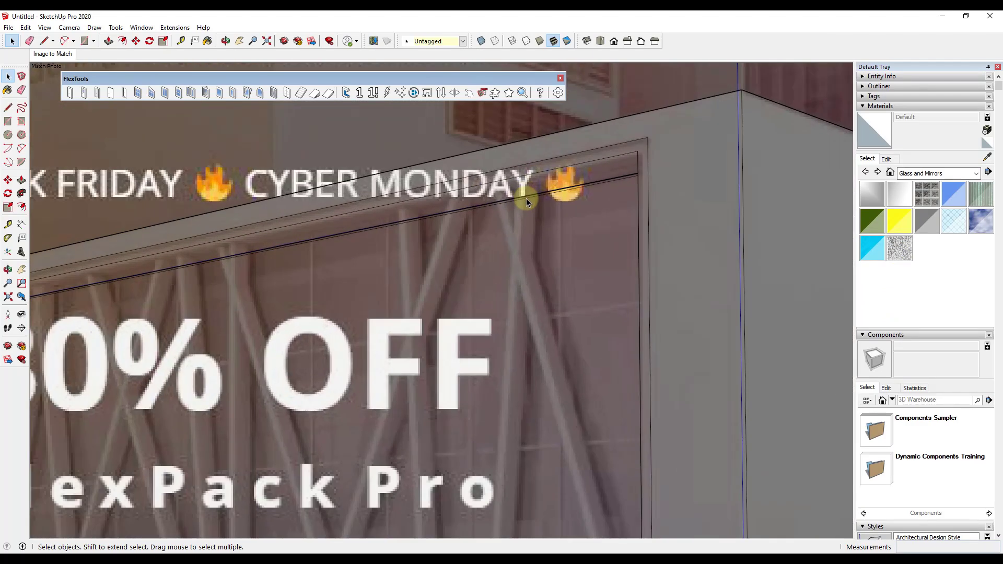
scroll(528, 198, up, 3)
right_click(526, 196)
click(551, 226)
scroll(619, 232, down, 10)
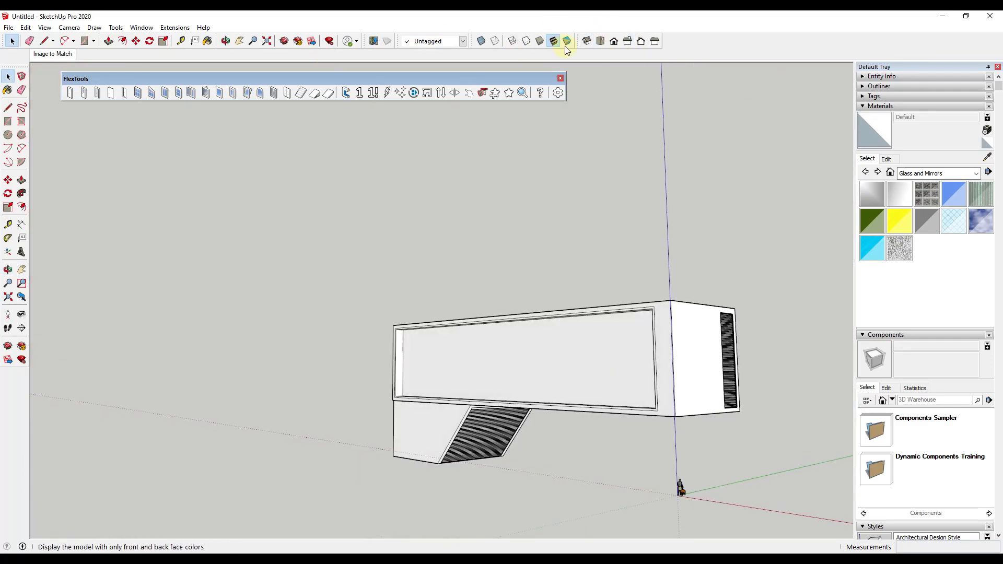
click(56, 53)
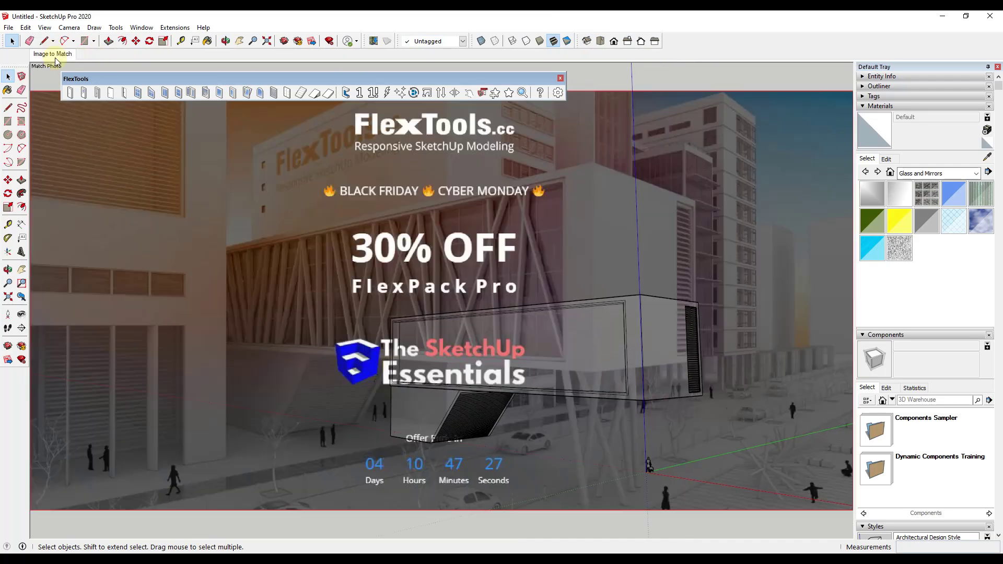
- Project the street photo onto the selected front glass face, trimming partially visible faces
click(532, 287)
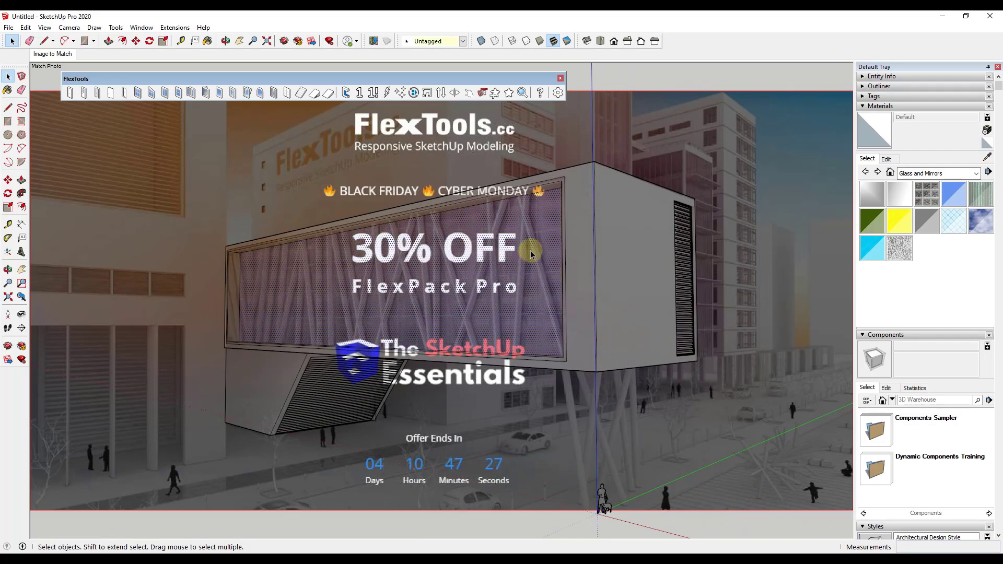
scroll(920, 376, down, 6)
scroll(934, 386, down, 6)
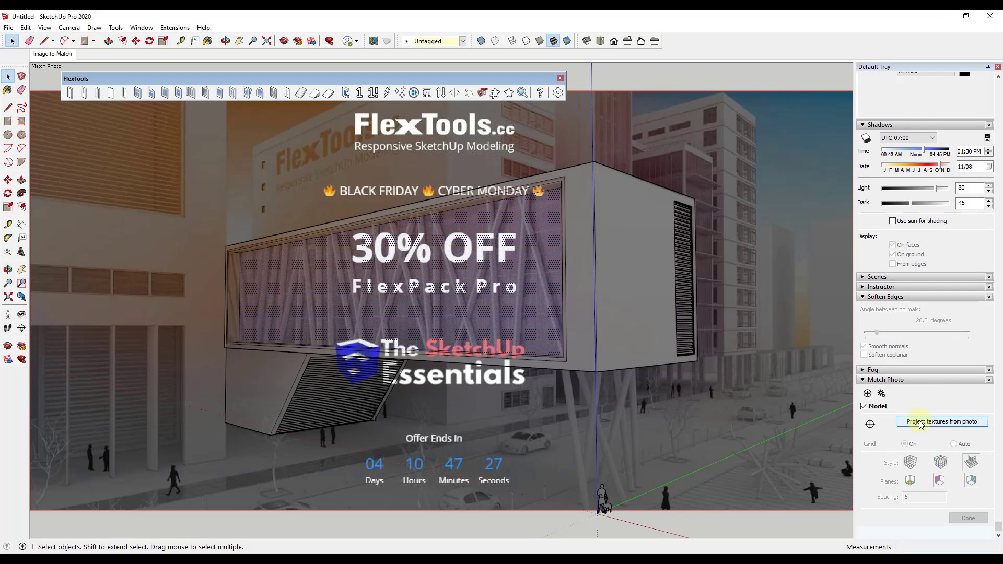
click(920, 423)
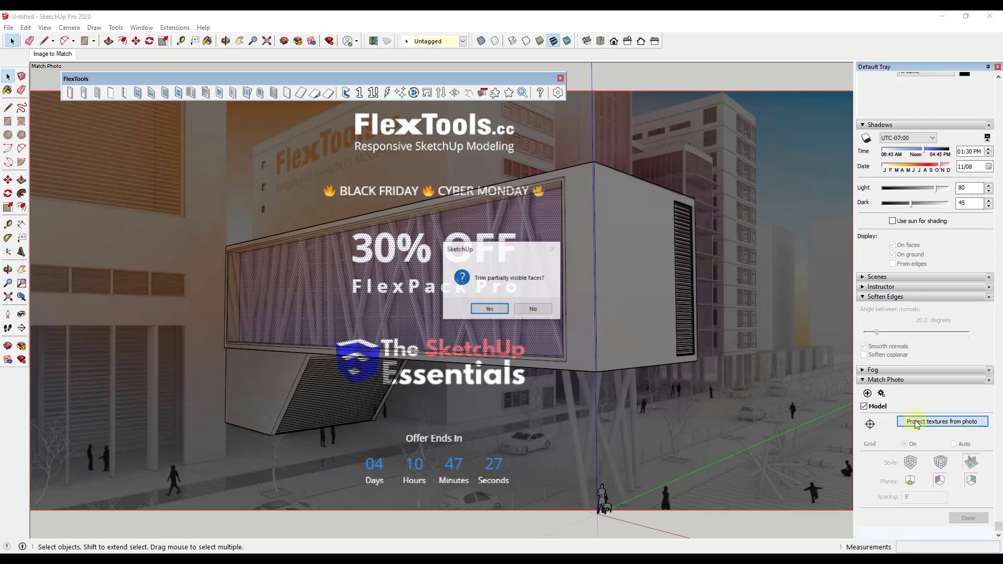
click(488, 312)
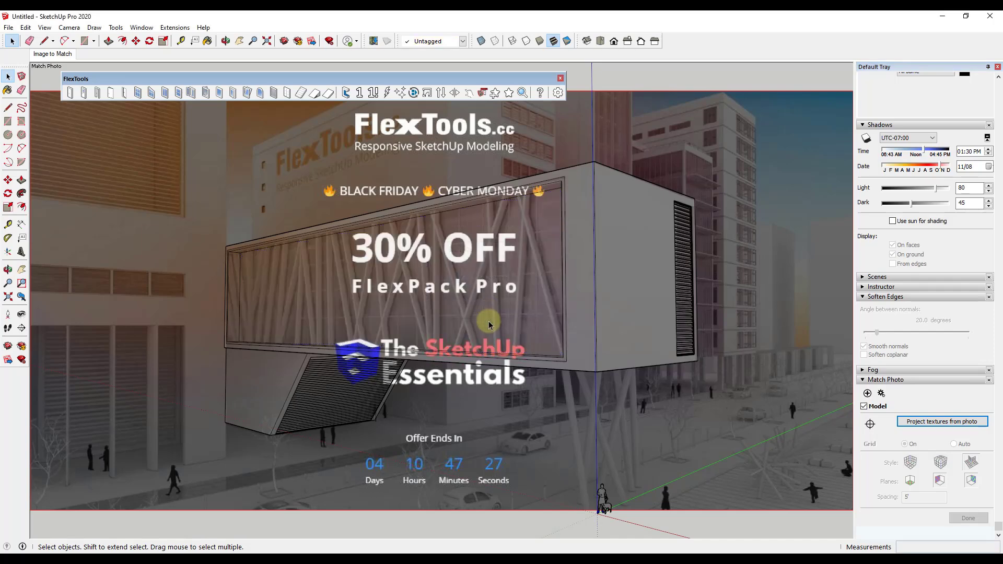
middle_drag(394, 323, 544, 334)
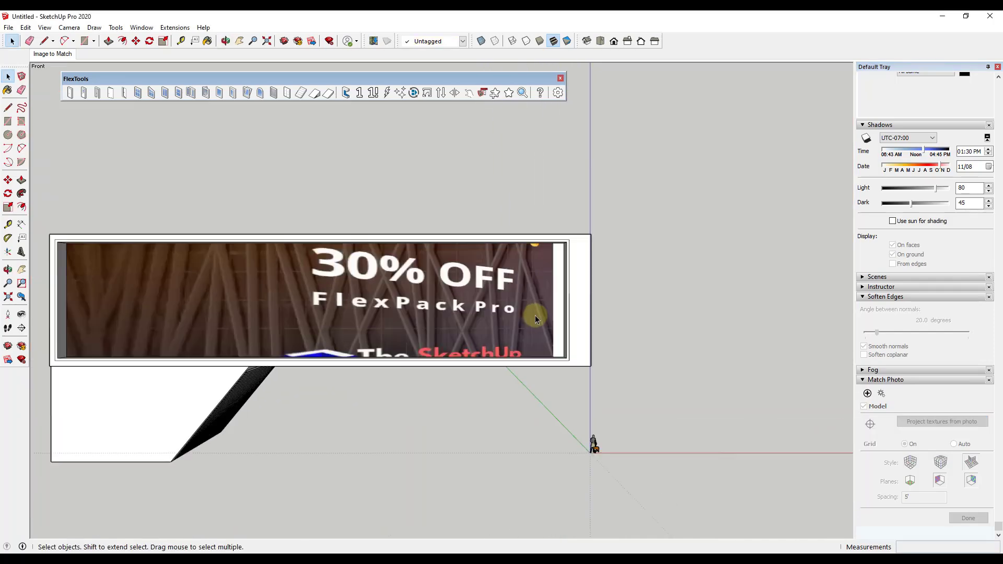
- Draw the first fin line from the front face's bottom edge to its top edge
scroll(535, 315, up, 5)
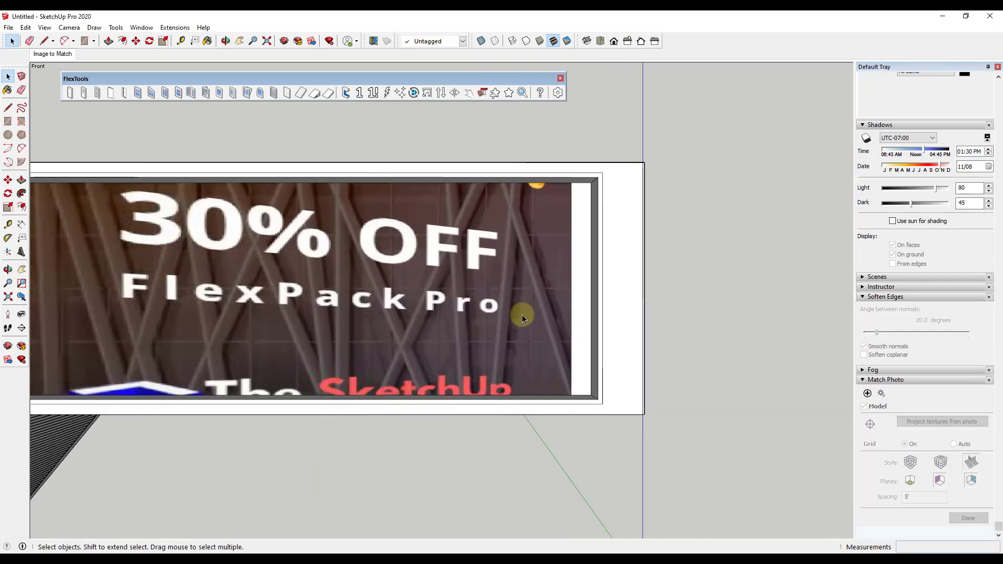
key(l)
middle_drag(519, 293, 517, 373)
scroll(517, 373, up, 2)
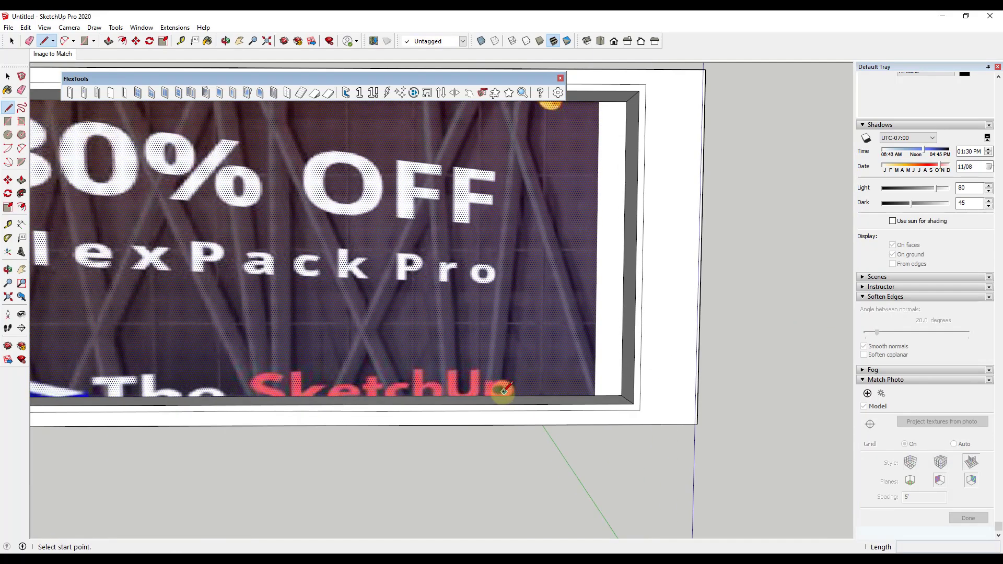
click(499, 393)
scroll(498, 393, down, 1)
middle_drag(519, 215, 504, 208)
scroll(504, 209, up, 3)
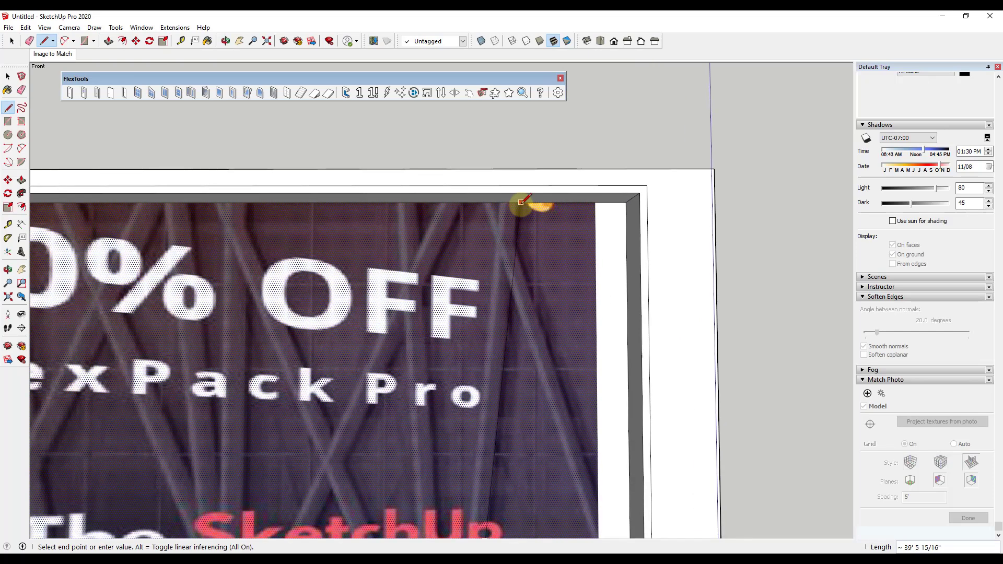
click(517, 202)
- Copy the first fin edge with Move and Ctrl, and trace neighbouring fins with lines
key(space)
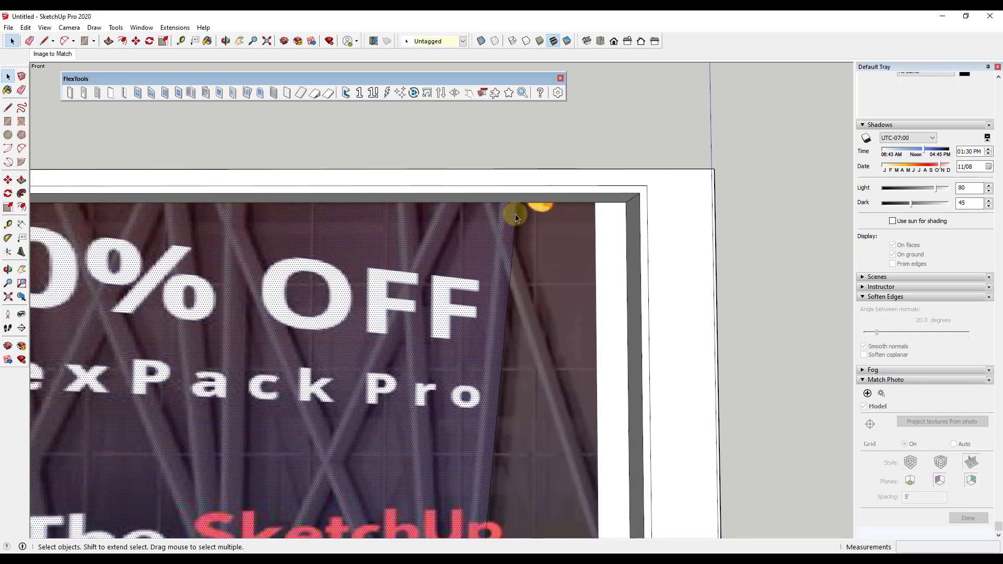
click(515, 218)
key(m)
key(ctrl)
click(517, 203)
click(504, 203)
scroll(503, 269, down, 1)
key(l)
click(585, 517)
click(488, 208)
click(464, 208)
click(328, 517)
- Trace more diagonal fins across the centre of the photo-textured face
key(space)
key(l)
click(247, 208)
click(381, 516)
key(m)
scroll(431, 174, up, 1)
click(429, 138)
key(l)
click(431, 474)
key(space)
scroll(307, 117, down, 2)
key(l)
key(space)
click(353, 378)
- Copy fin edges further left across the front face
key(m)
key(l)
click(245, 155)
key(m)
click(230, 381)
scroll(230, 314, down, 1)
key(space)
key(f)
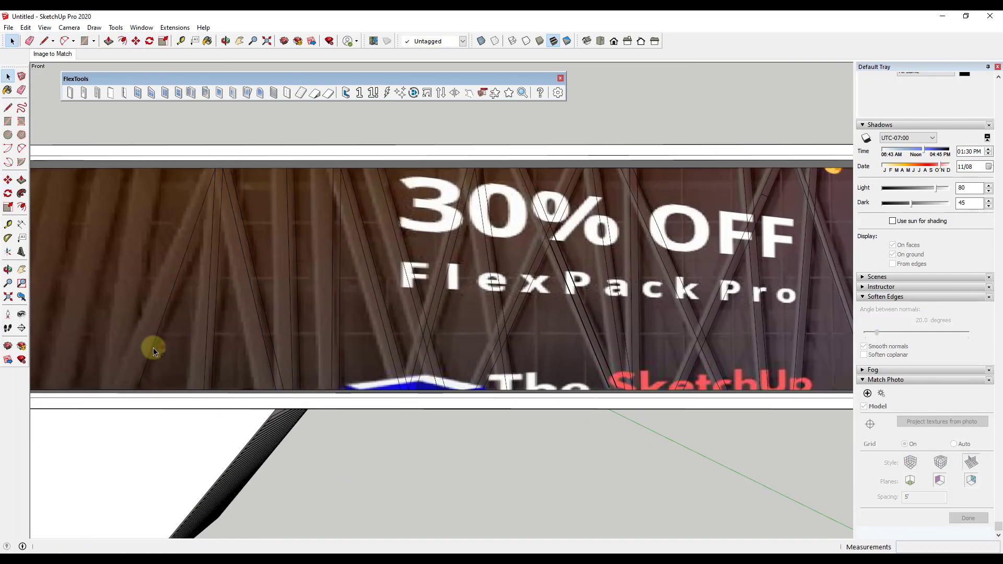
key(l)
key(m)
- Draw the last fin edges near the left end and return to the matched-photo scene
scroll(217, 265, up, 2)
click(209, 208)
key(l)
click(292, 188)
click(198, 501)
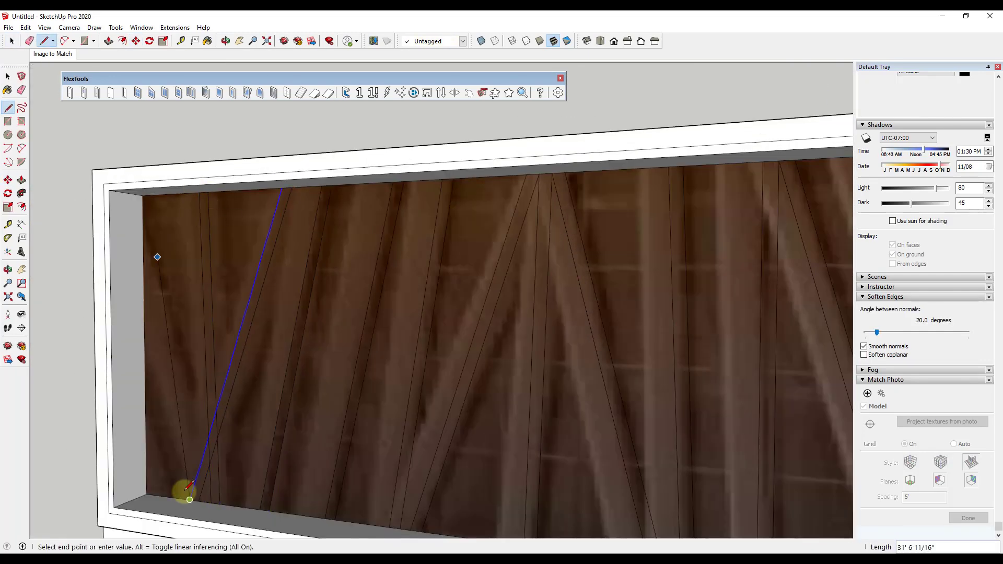
scroll(194, 487, down, 6)
middle_drag(118, 352, 488, 361)
key(space)
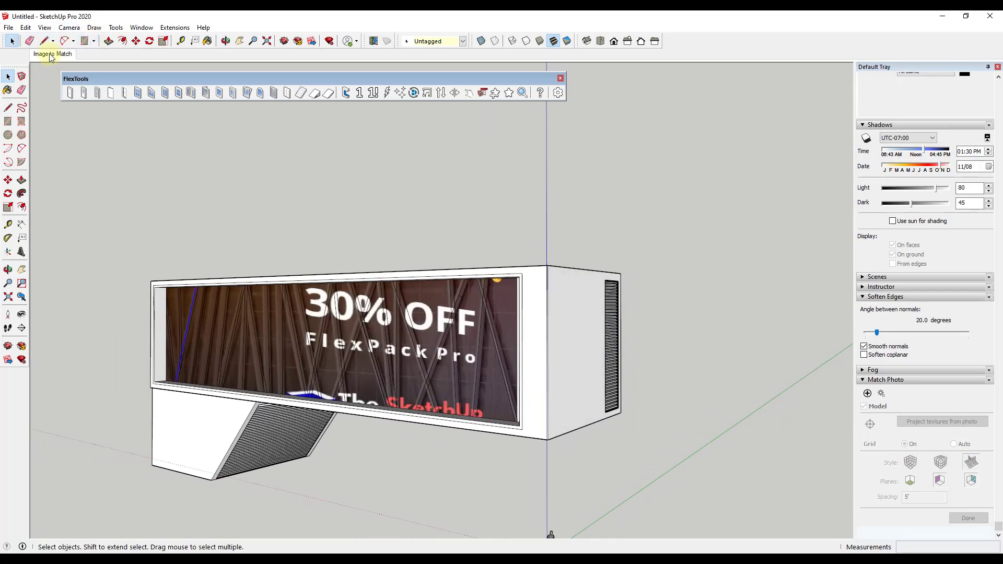
click(51, 54)
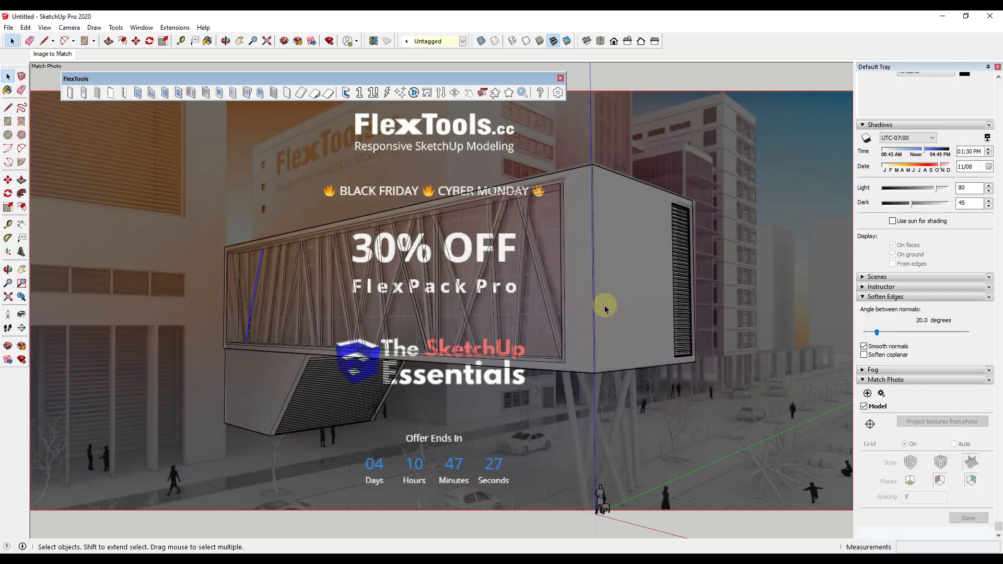
- Push/Pull the first fin strip out 10"
scroll(556, 293, up, 3)
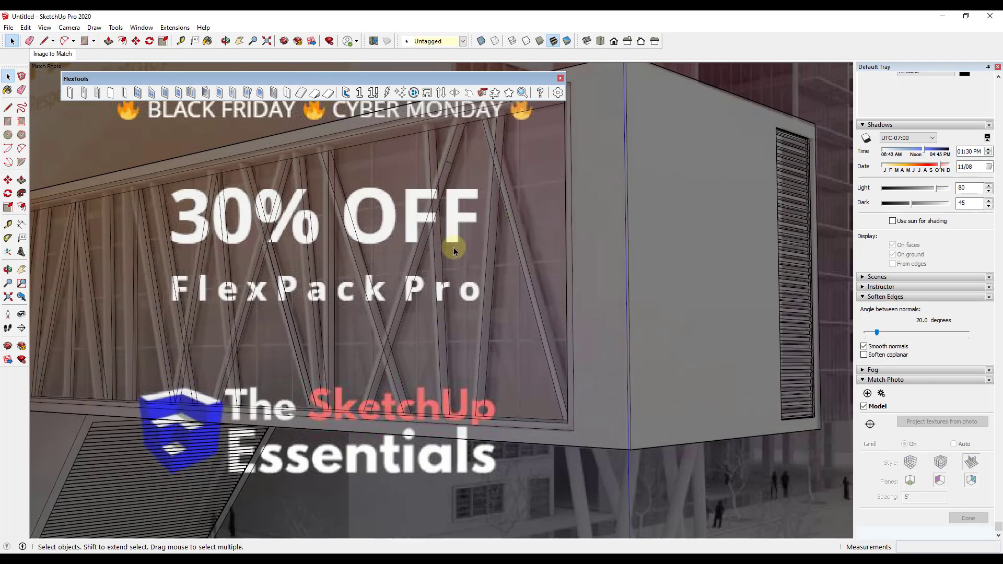
key(p)
click(436, 252)
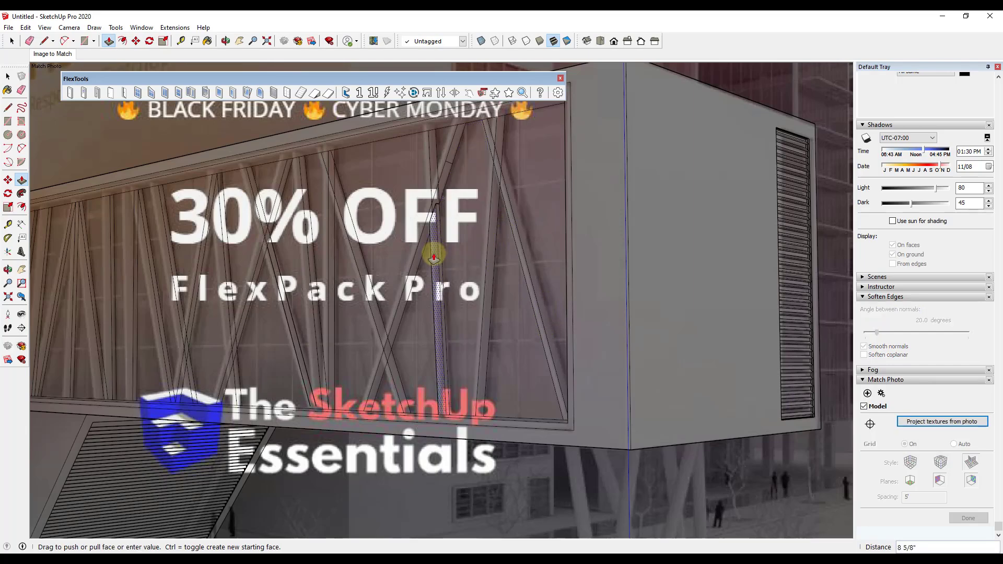
scroll(433, 256, up, 3)
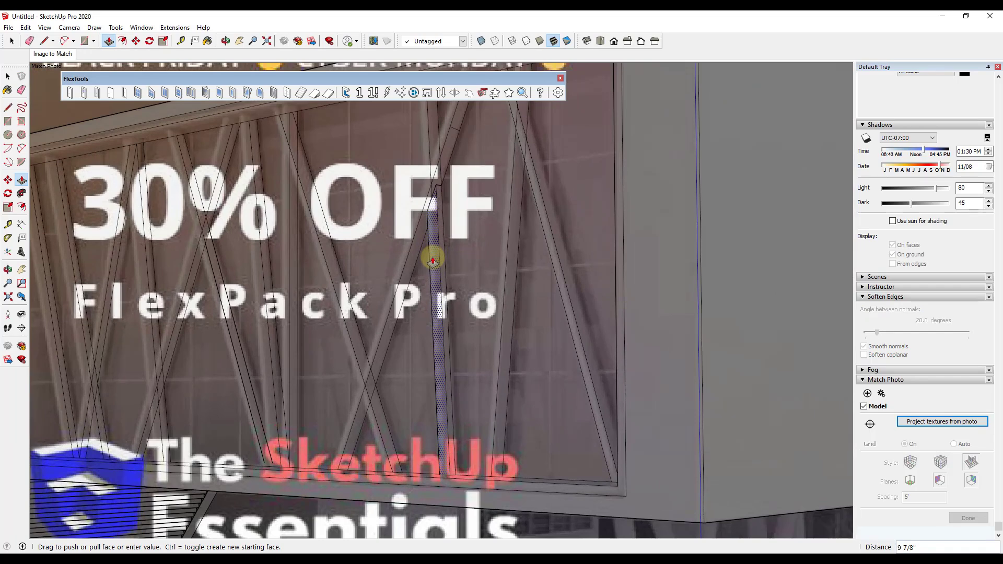
key(Return)
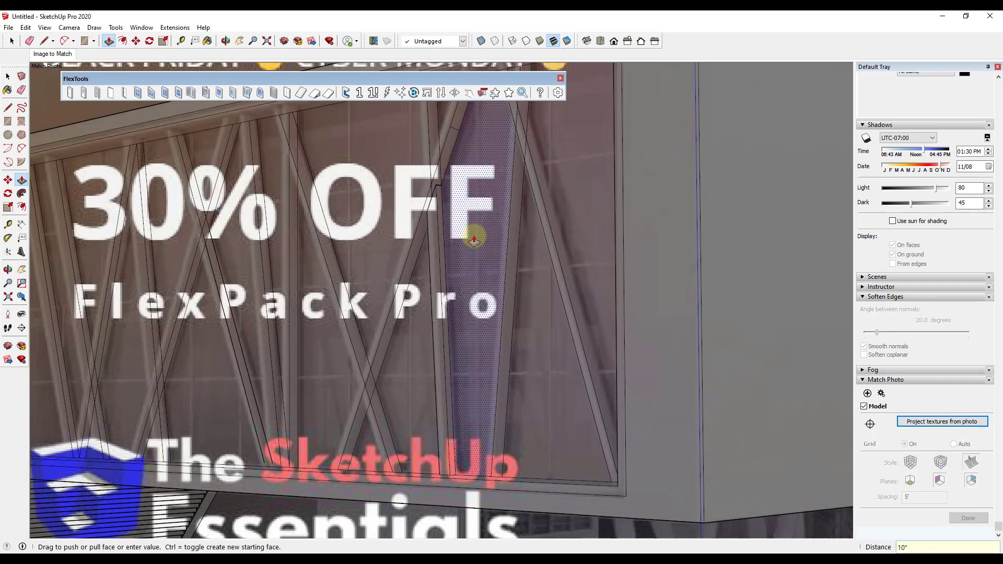
scroll(472, 232, down, 3)
scroll(448, 205, up, 2)
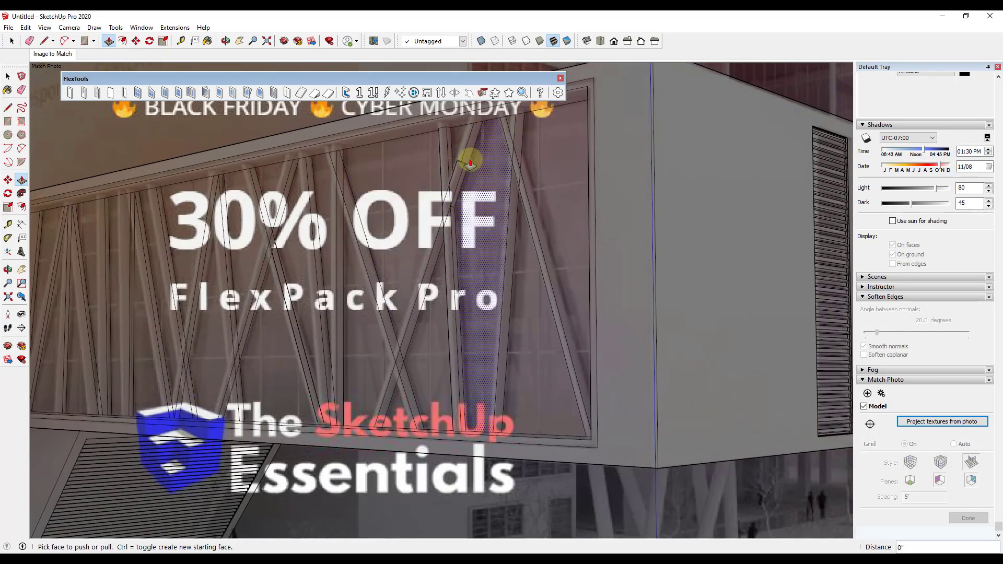
- Repeat the 10" extrusion on the remaining diagonal and vertical fin faces
click(515, 167)
click(516, 153)
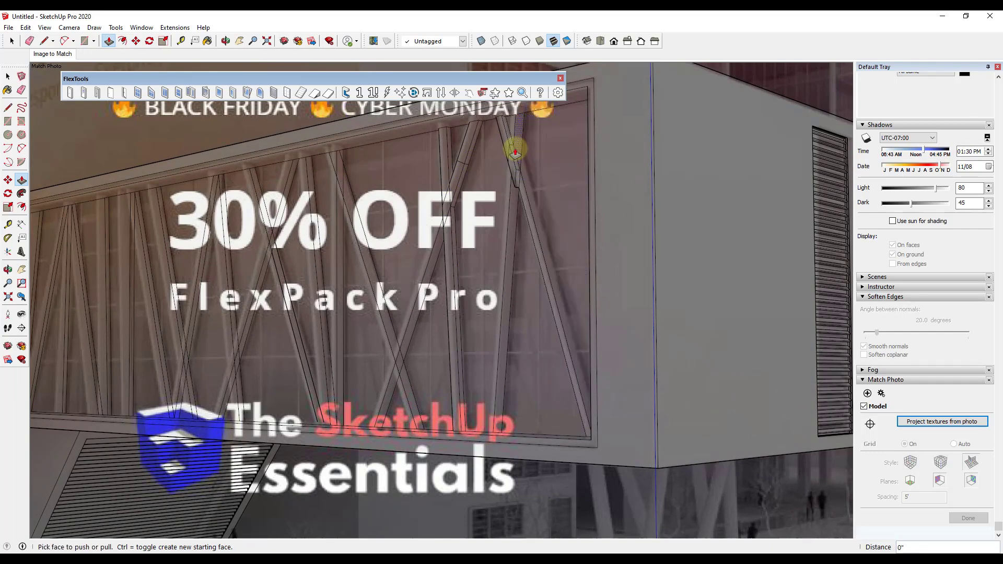
double_click(526, 196)
double_click(515, 209)
double_click(421, 297)
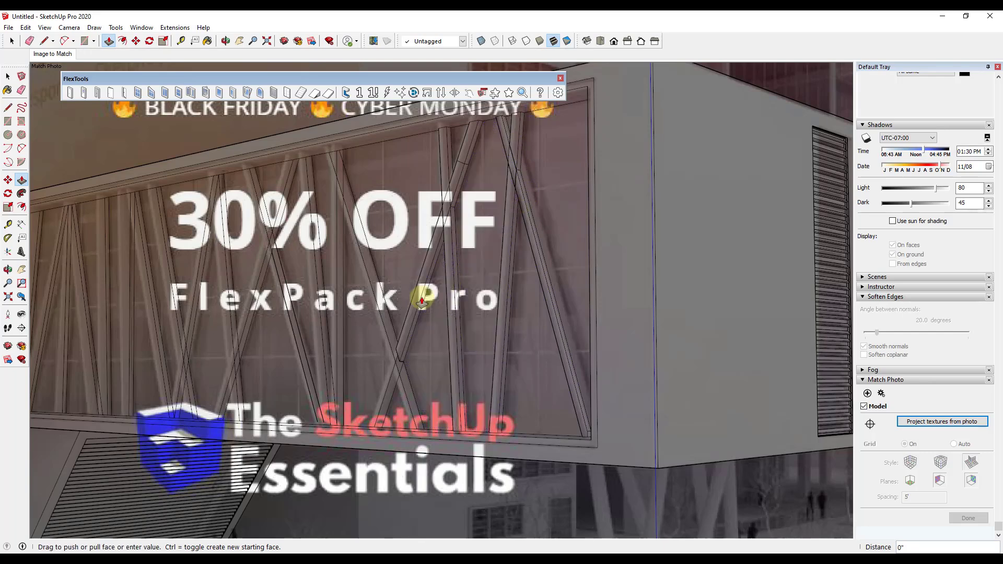
double_click(396, 361)
double_click(389, 338)
double_click(387, 399)
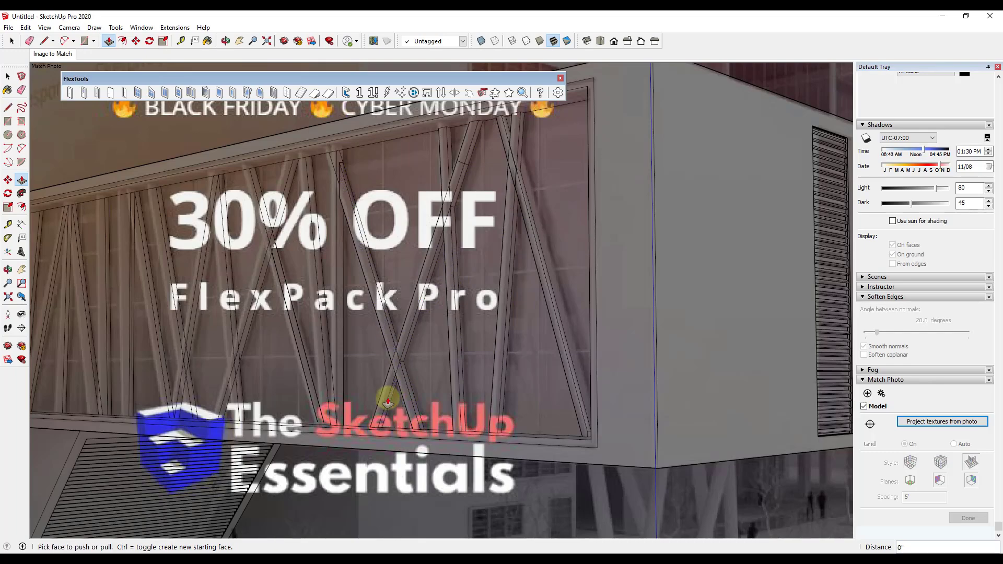
double_click(339, 352)
- Orbit to face the box squarely and select the whole front banner
scroll(318, 155, up, 2)
scroll(595, 256, down, 2)
middle_drag(337, 263, 602, 268)
scroll(504, 245, up, 4)
scroll(602, 269, down, 7)
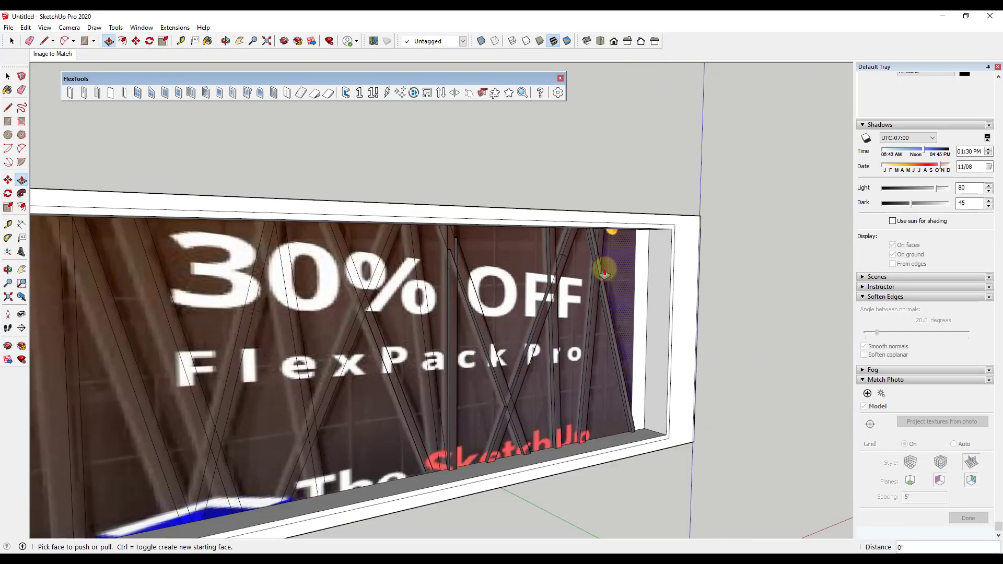
middle_drag(557, 319, 179, 274)
key(space)
drag(176, 256, 662, 380)
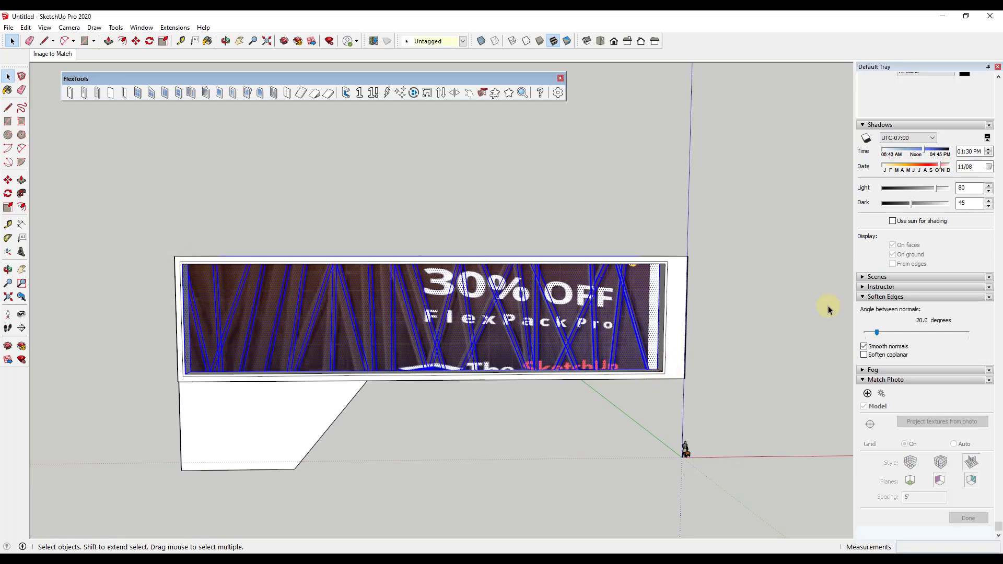
- Paint the banner with the default material to strip its photo texture
scroll(965, 168, up, 10)
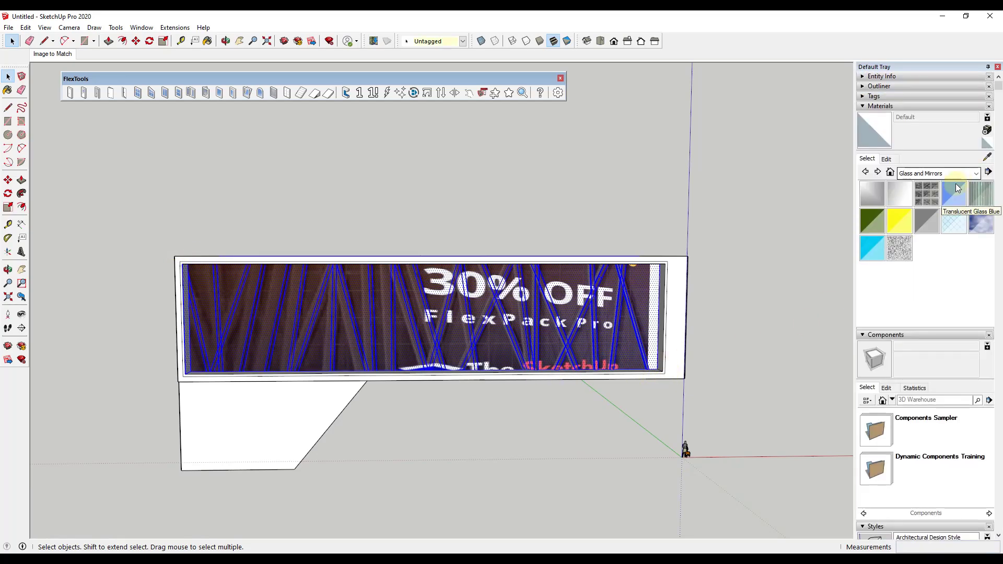
click(875, 136)
click(515, 292)
key(space)
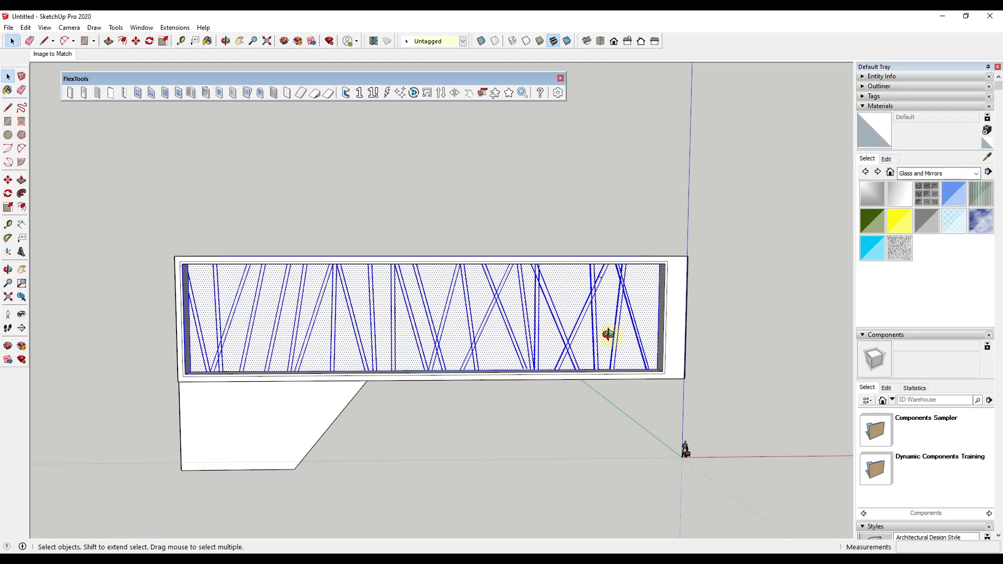
middle_drag(628, 340, 313, 298)
scroll(397, 309, up, 4)
- Push/Pull each of the remaining diagonal fin strips out to thickness
key(p)
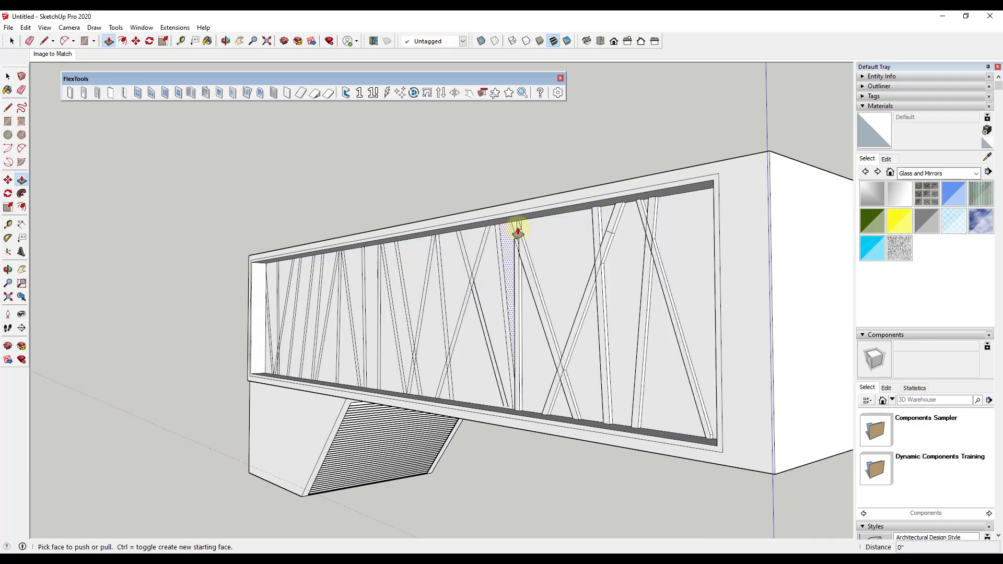
scroll(514, 230, up, 3)
scroll(519, 230, up, 2)
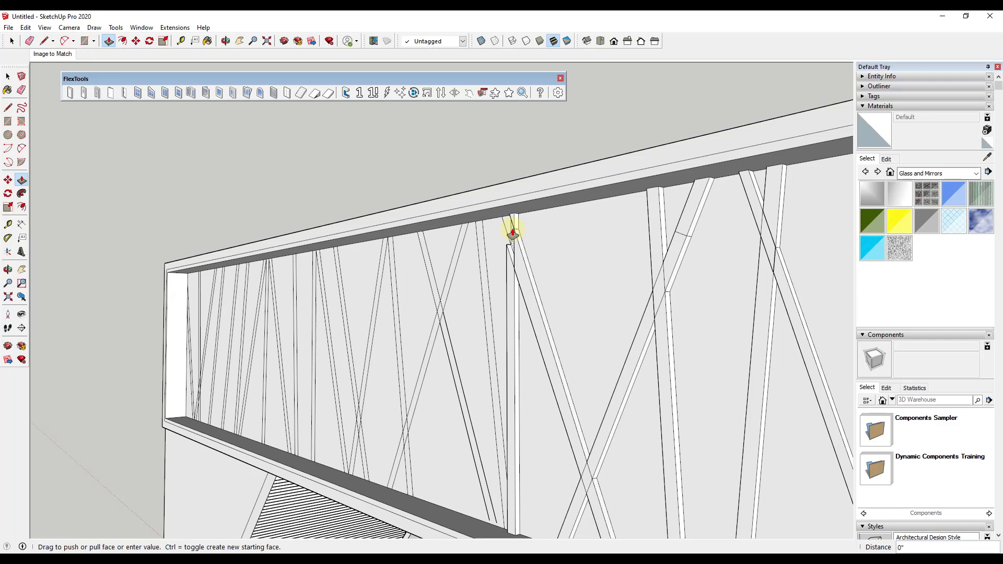
double_click(452, 272)
key(l)
scroll(481, 470, up, 3)
click(481, 425)
key(space)
key(p)
double_click(415, 303)
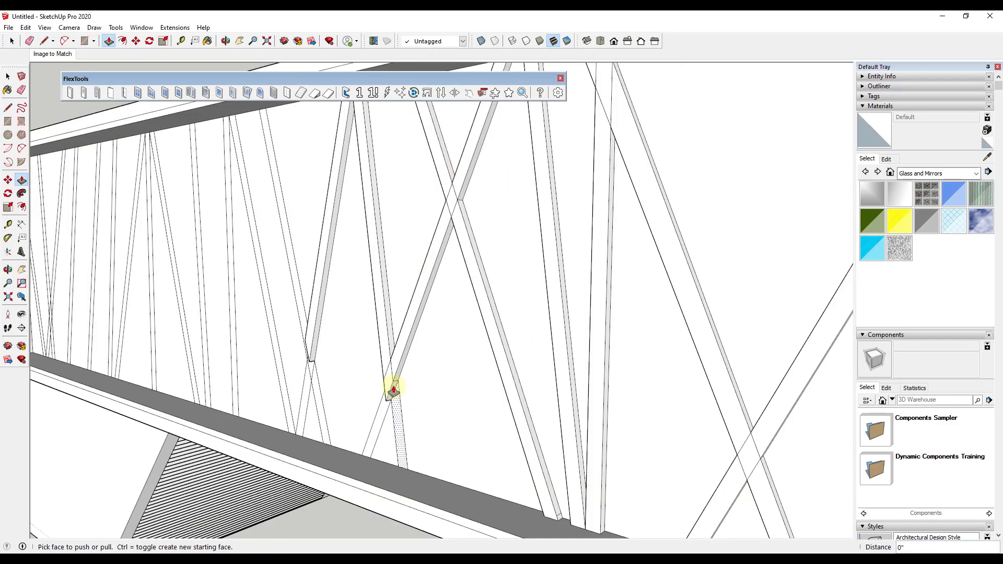
double_click(375, 303)
double_click(334, 303)
double_click(250, 308)
double_click(209, 308)
shift+middle_drag(172, 308, 701, 392)
scroll(280, 280, down, 5)
scroll(649, 359, up, 3)
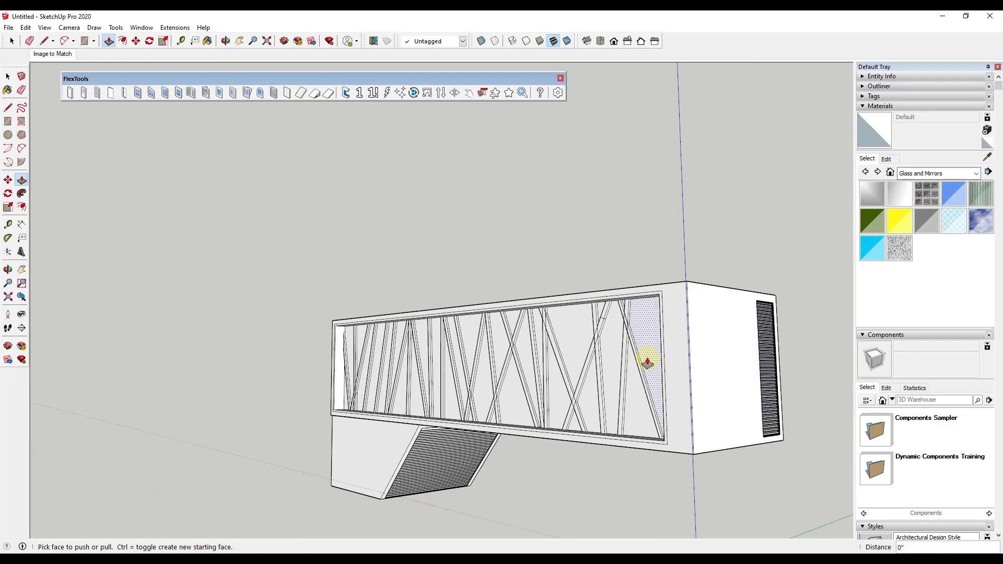
- Shift-select every glass pane between the fins, including the lower-left panes
key(space)
click(651, 343)
shift+click(631, 397)
shift+click(602, 373)
shift+click(554, 332)
shift+click(537, 427)
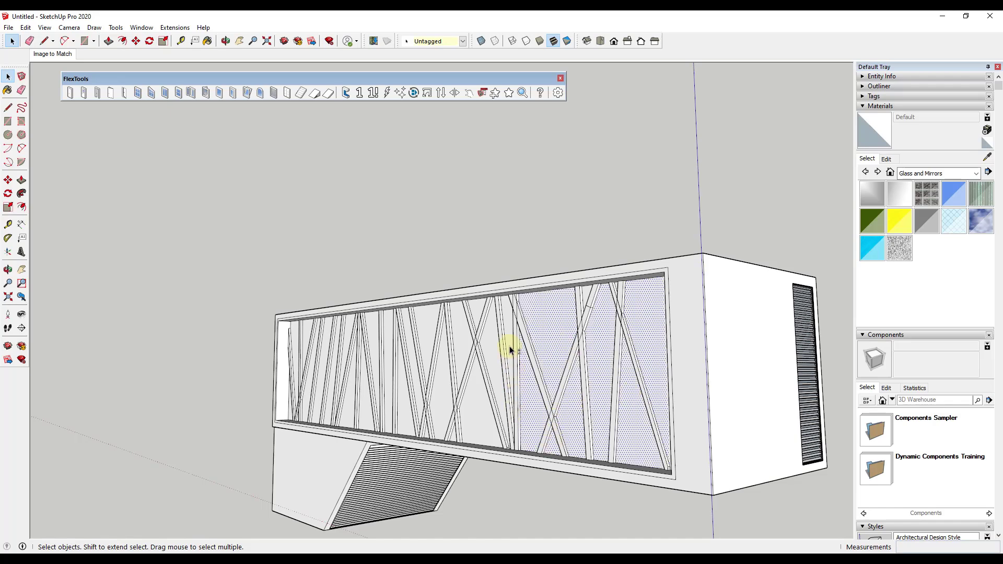
shift+click(487, 334)
scroll(386, 418, up, 4)
shift+click(426, 428)
shift+click(304, 362)
shift+click(267, 287)
shift+click(242, 309)
scroll(209, 403, up, 5)
shift+middle_drag(271, 404, 445, 428)
scroll(444, 428, down, 8)
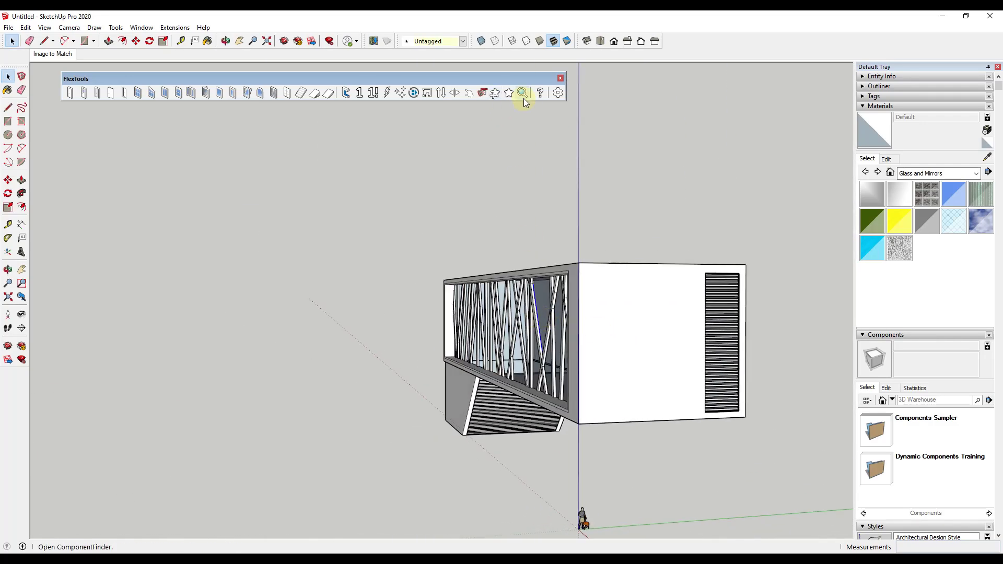
- Turn on X-ray and check the model from the Top, Front and Right views
click(481, 43)
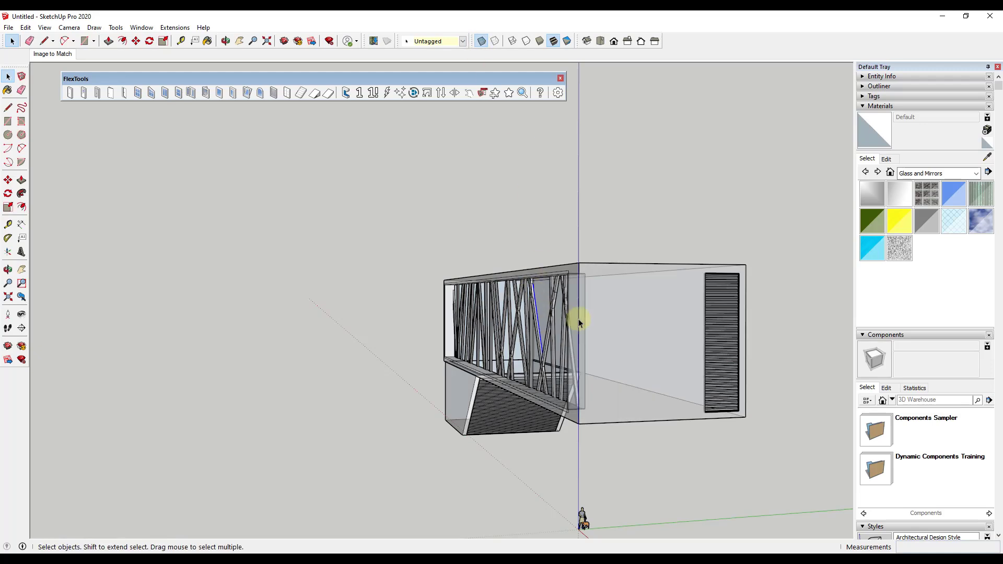
click(600, 42)
click(613, 43)
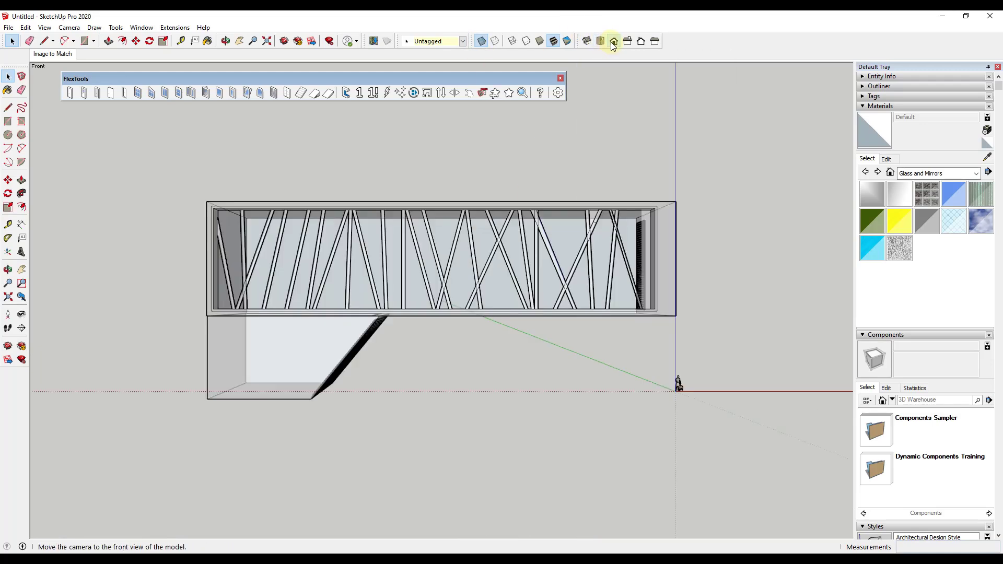
click(626, 43)
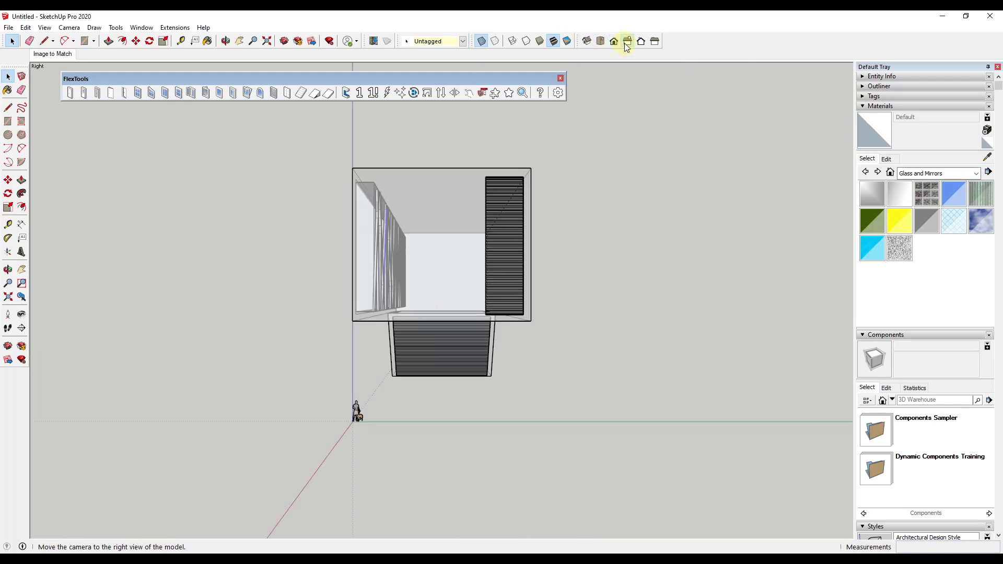
middle_drag(357, 231, 378, 229)
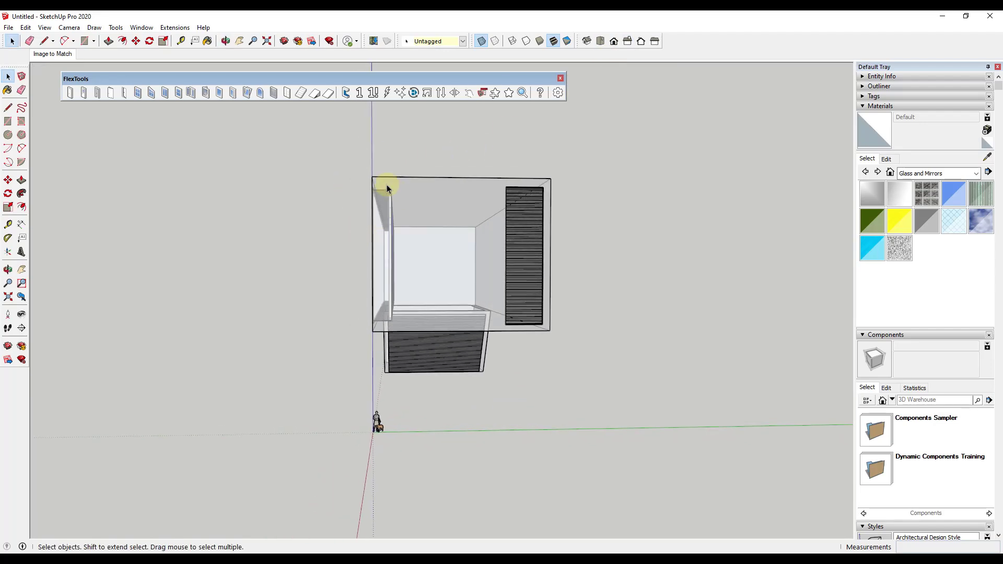
middle_drag(396, 321, 960, 317)
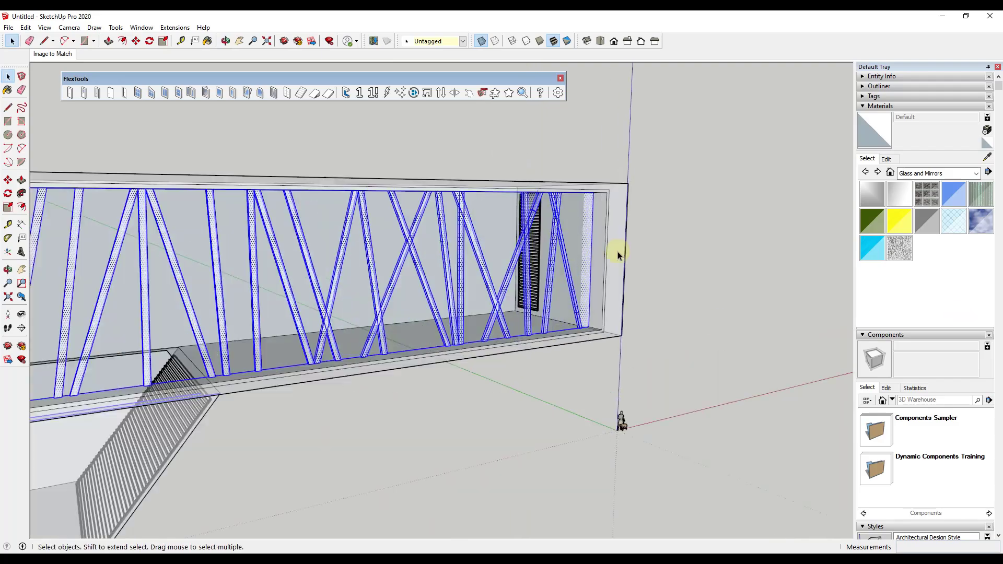
middle_drag(731, 313, 470, 293)
scroll(369, 282, up, 5)
- Deselect the left inner face and the stray lower-strip and side-panel edges
shift+click(369, 284)
middle_drag(364, 315, 515, 291)
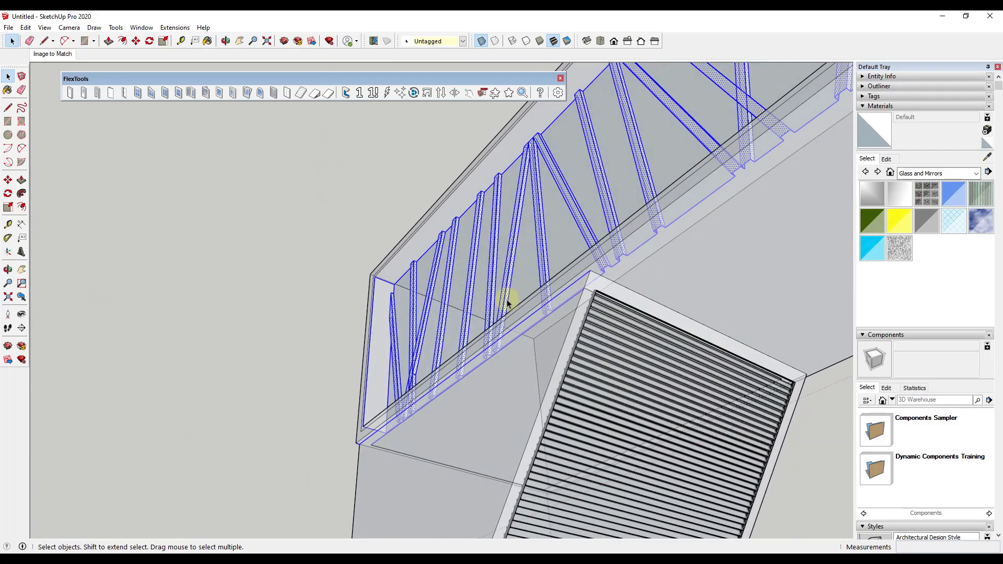
scroll(444, 409, up, 3)
shift+click(447, 405)
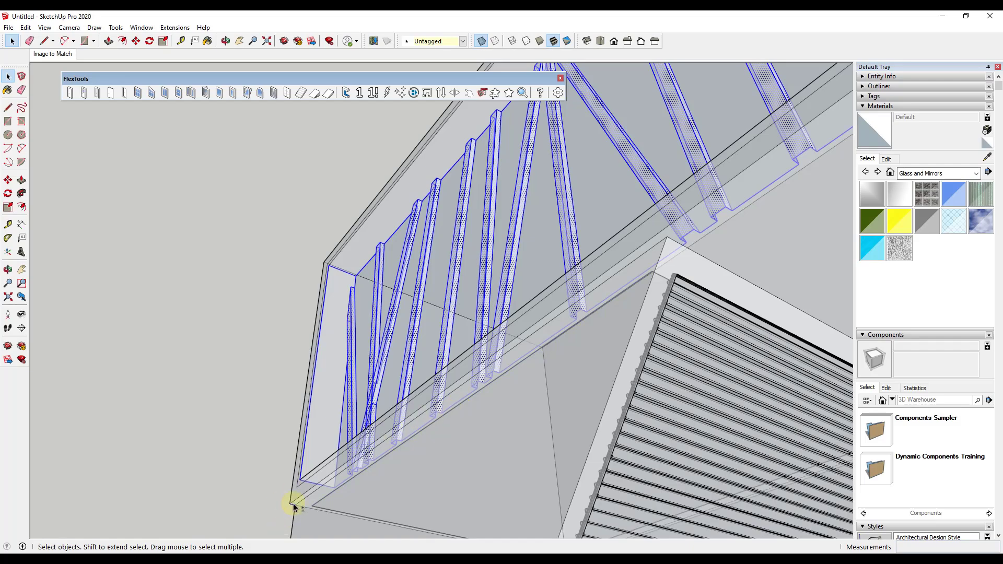
scroll(293, 504, up, 2)
shift+click(314, 367)
shift+click(357, 213)
middle_drag(357, 214, 351, 419)
scroll(351, 420, down, 6)
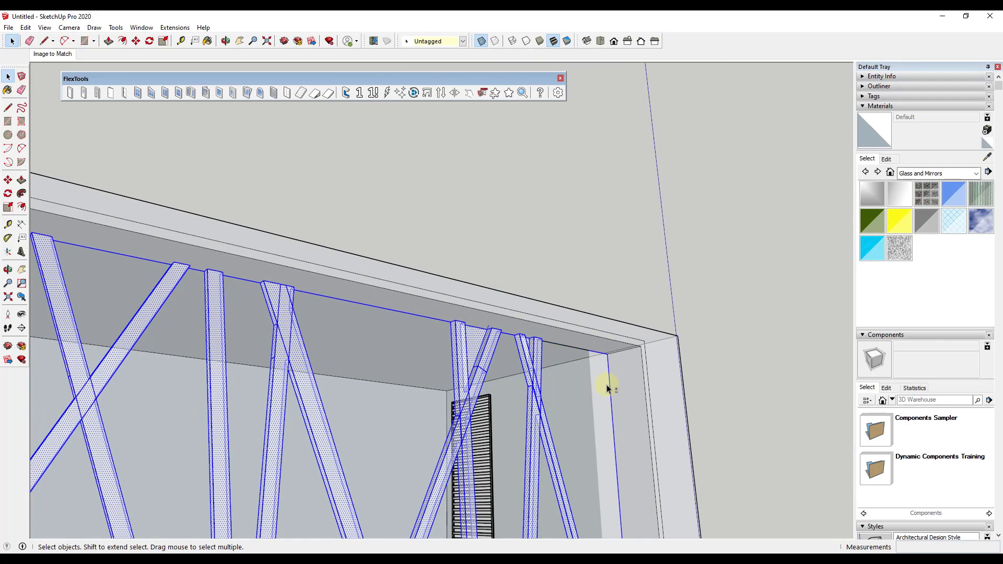
- Make the selected fin lattice into a group and clear the selection
right_click(471, 397)
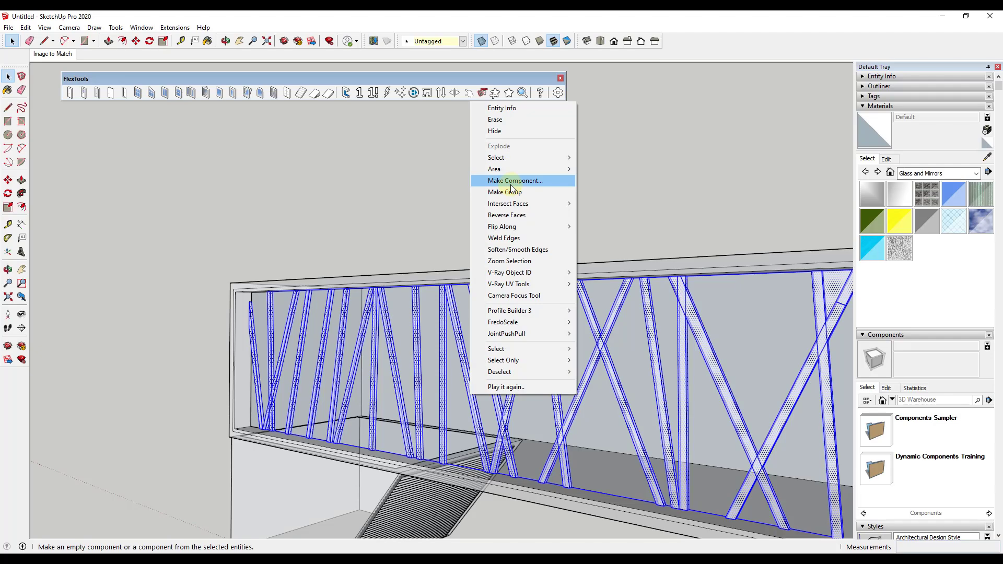
click(512, 191)
click(205, 209)
scroll(206, 209, down, 3)
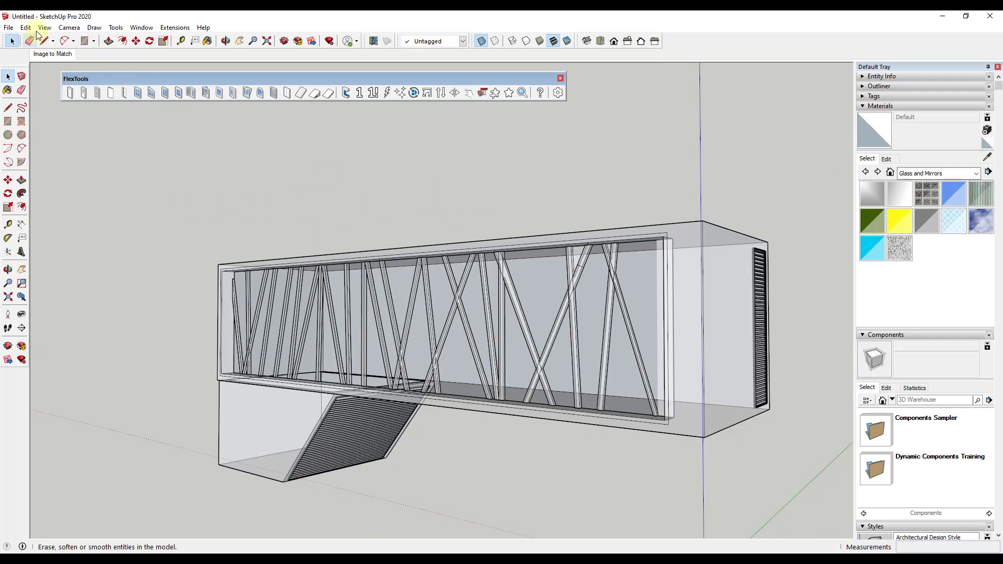
- Unhide all hidden geometry with Edit > Unhide > All
click(25, 28)
mouse_move(67, 188)
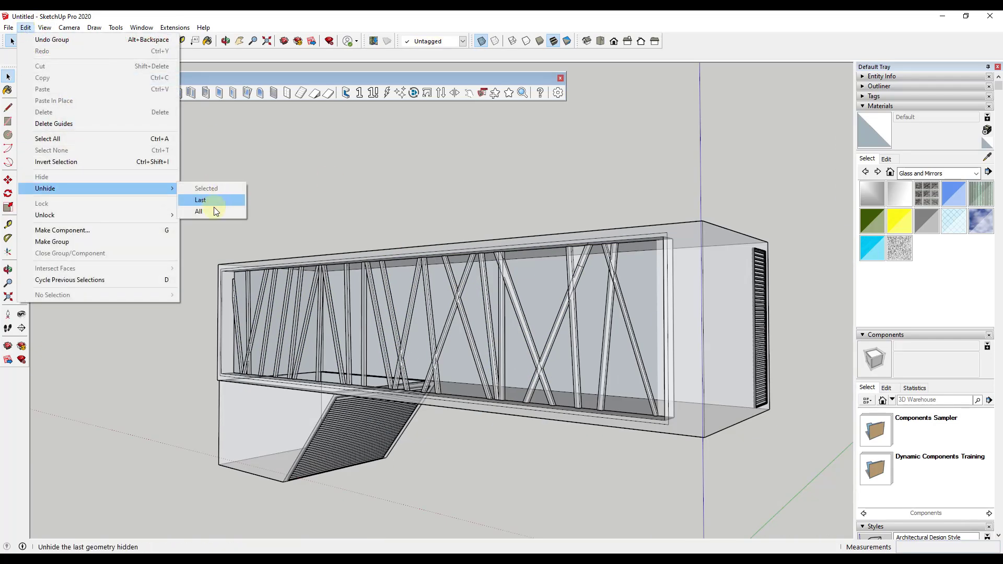
click(214, 211)
middle_drag(619, 343, 582, 335)
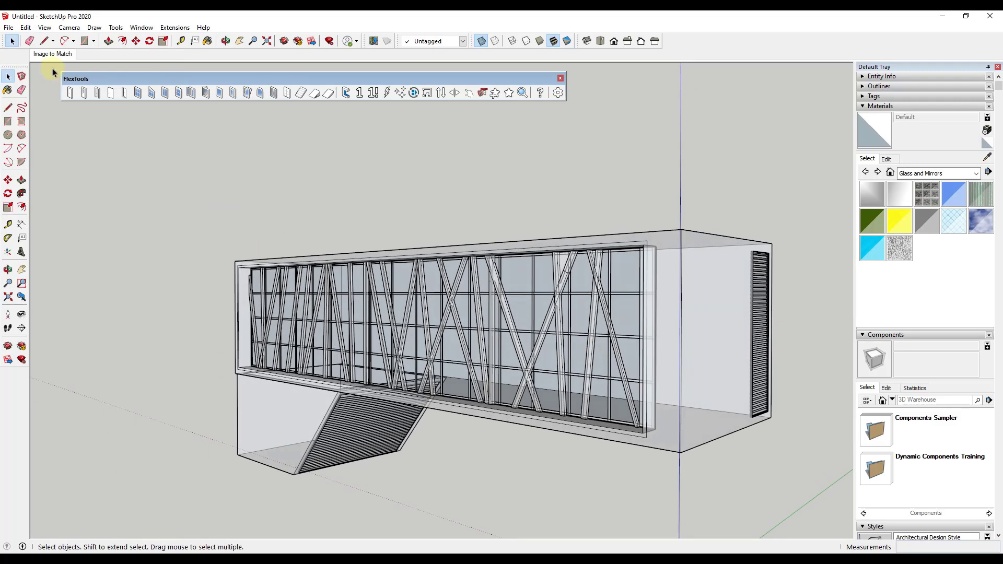
- Turn X-ray off and switch to the Image to Match scene
click(479, 46)
scroll(209, 292, down, 3)
scroll(532, 322, up, 2)
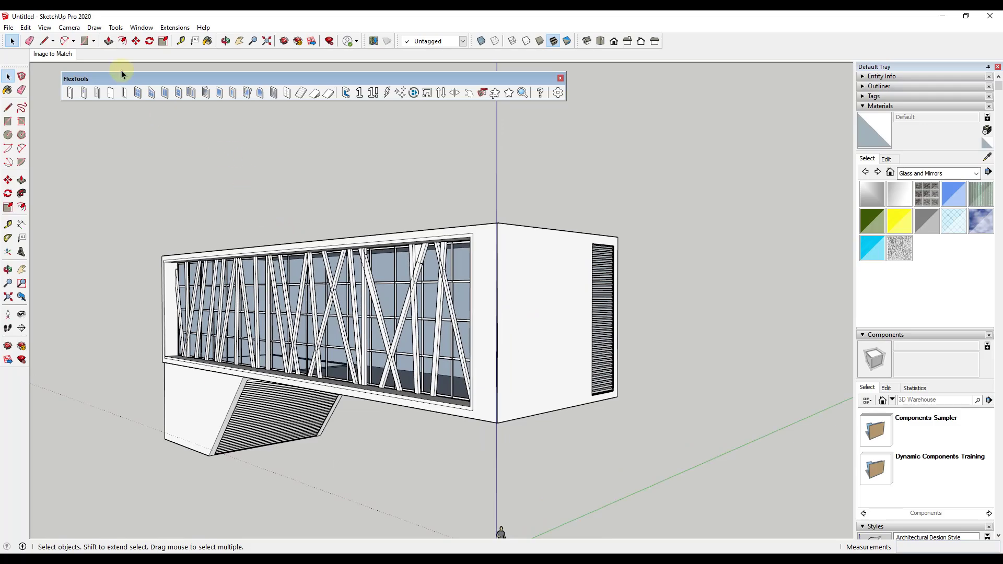
click(52, 54)
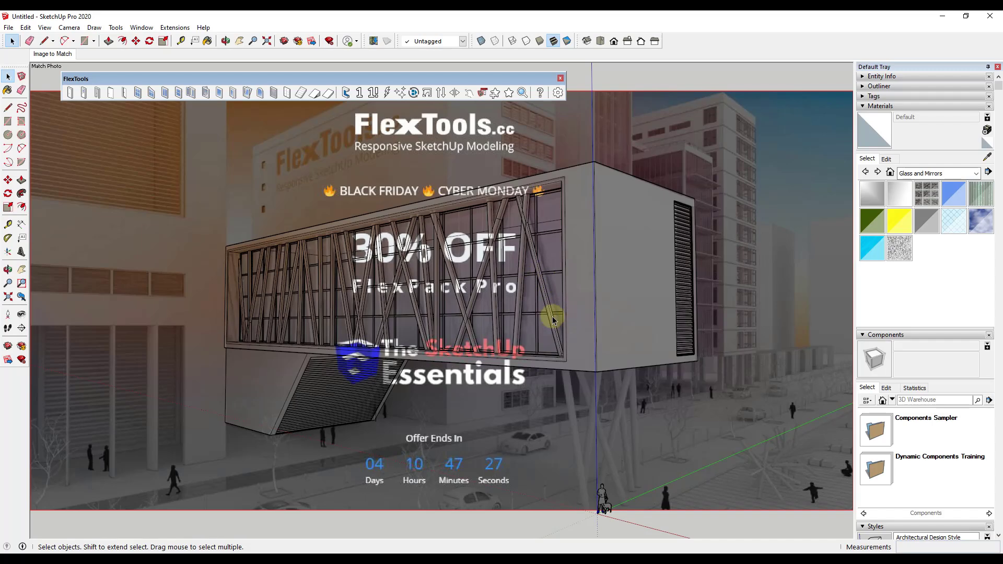
- Switch to parallel projection and view the model from the Left
middle_drag(556, 326, 358, 329)
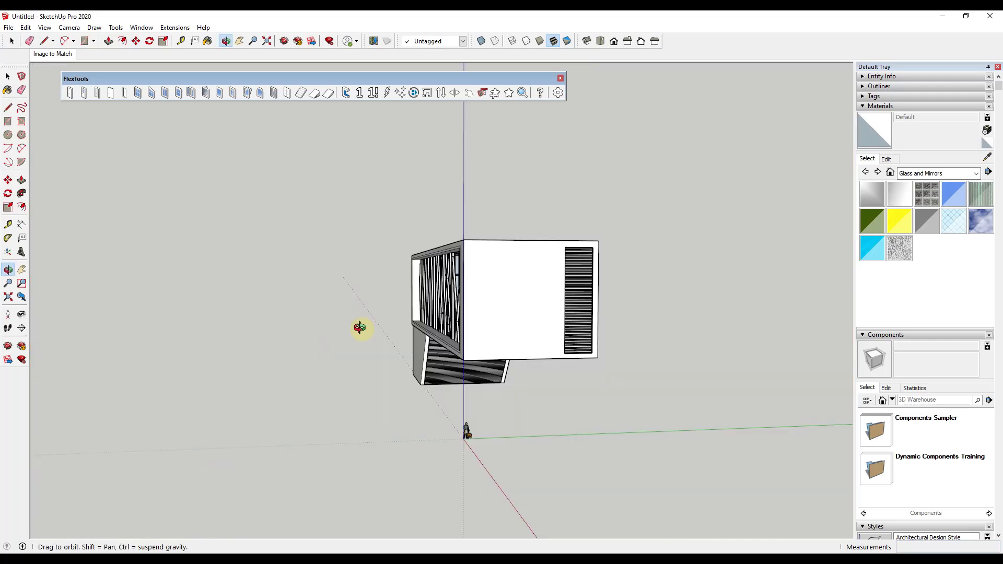
middle_drag(571, 296, 390, 266)
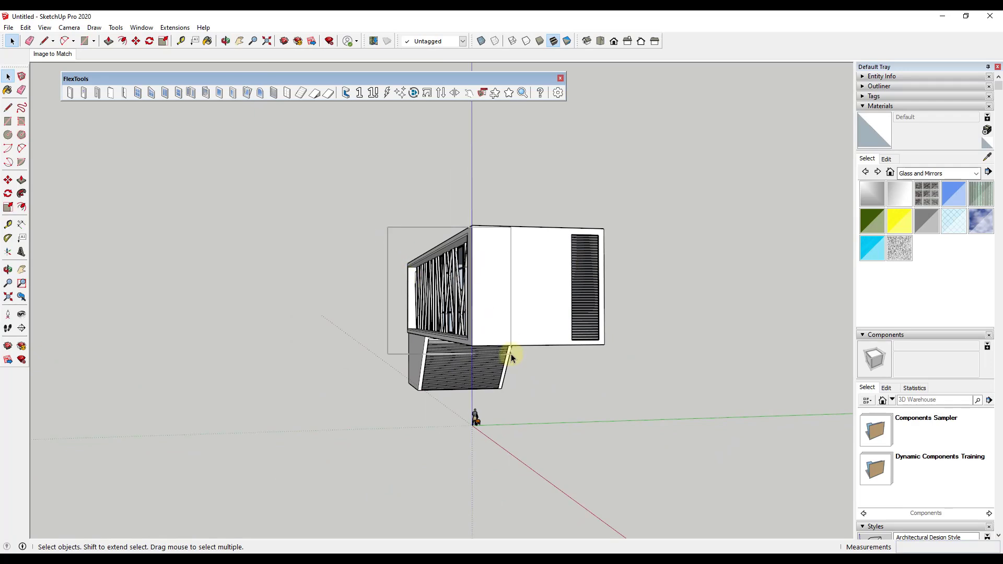
middle_drag(483, 335, 461, 297)
drag(462, 298, 473, 280)
key(space)
click(45, 27)
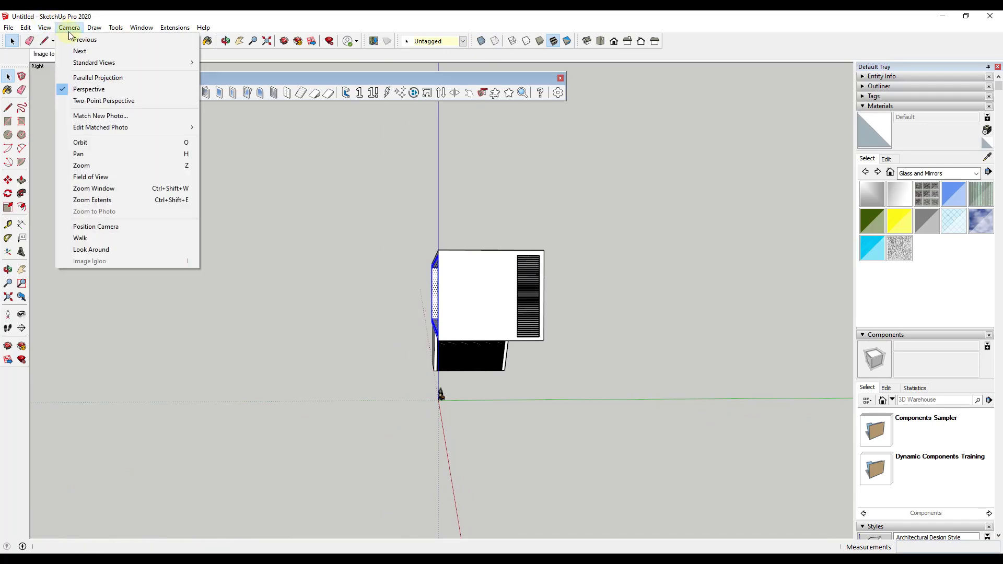
click(101, 77)
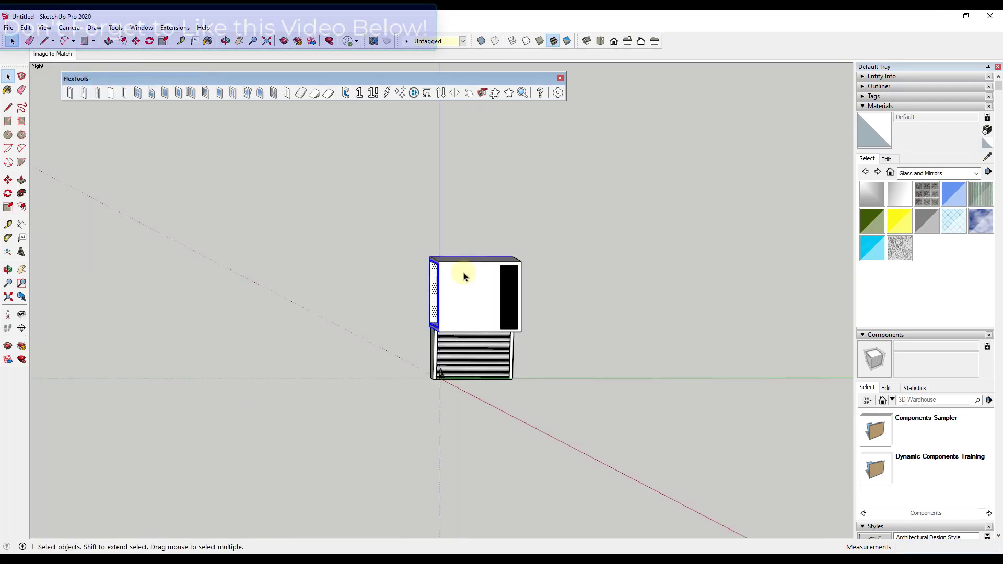
click(640, 41)
click(653, 41)
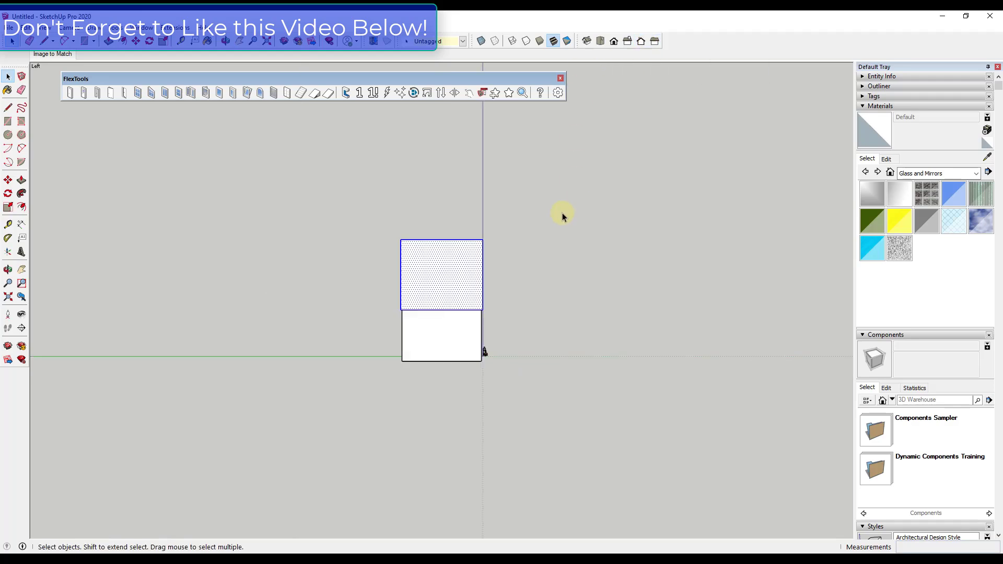
- Turn on X-ray and window-select the narrow panel on the right edge
click(481, 41)
click(510, 268)
scroll(490, 262, up, 3)
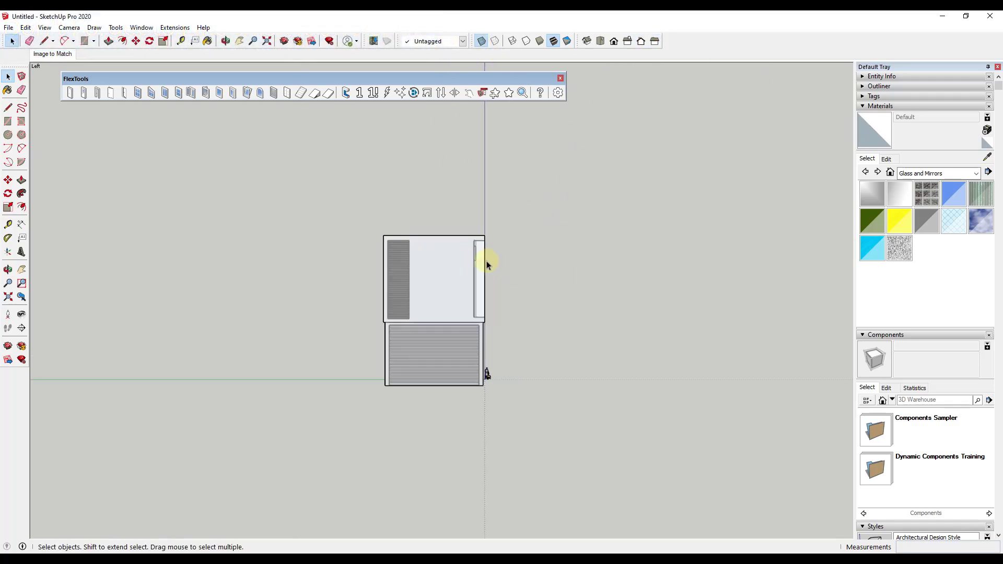
drag(450, 216, 506, 355)
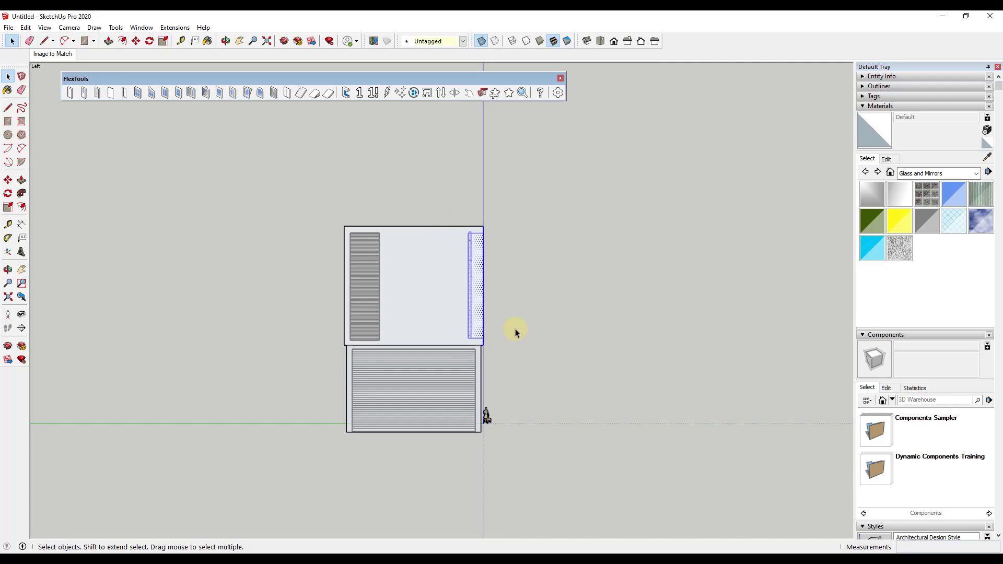
- Copy the selected fin panel to the left of the building
key(m)
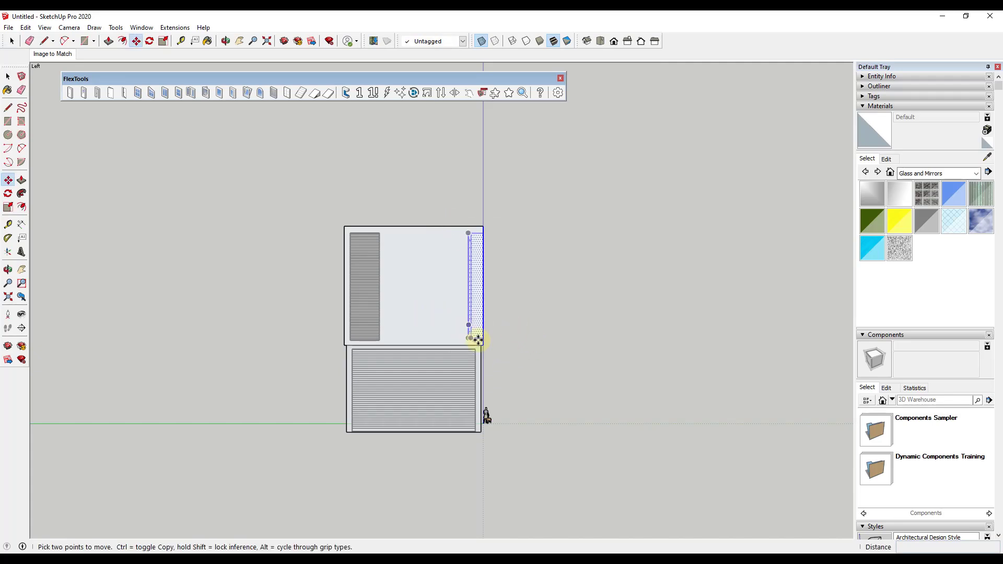
click(484, 344)
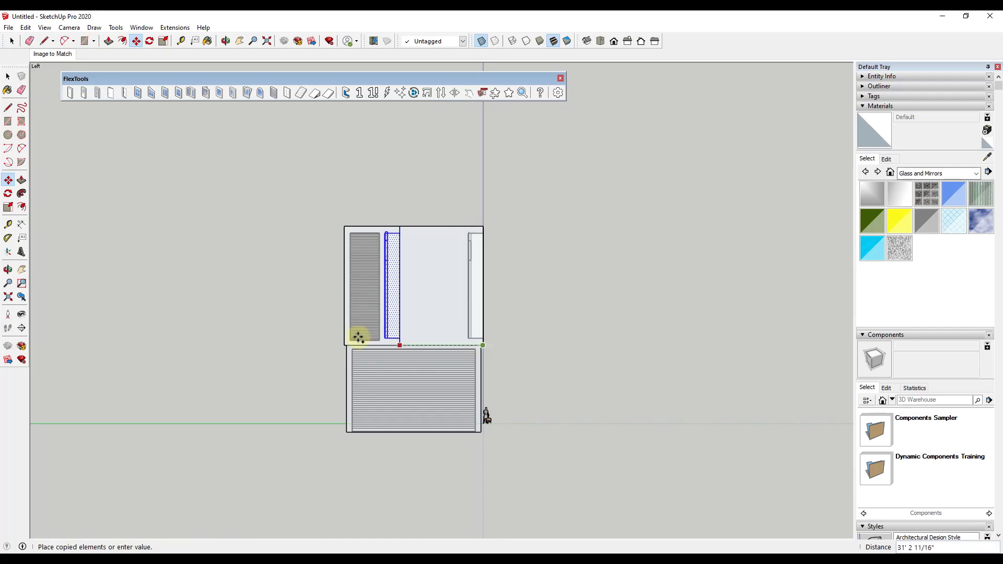
click(311, 345)
middle_drag(306, 293, 342, 298)
scroll(345, 299, up, 4)
- Mirror the copied panel with a green-axis scale of -1 and dismiss the warning
key(s)
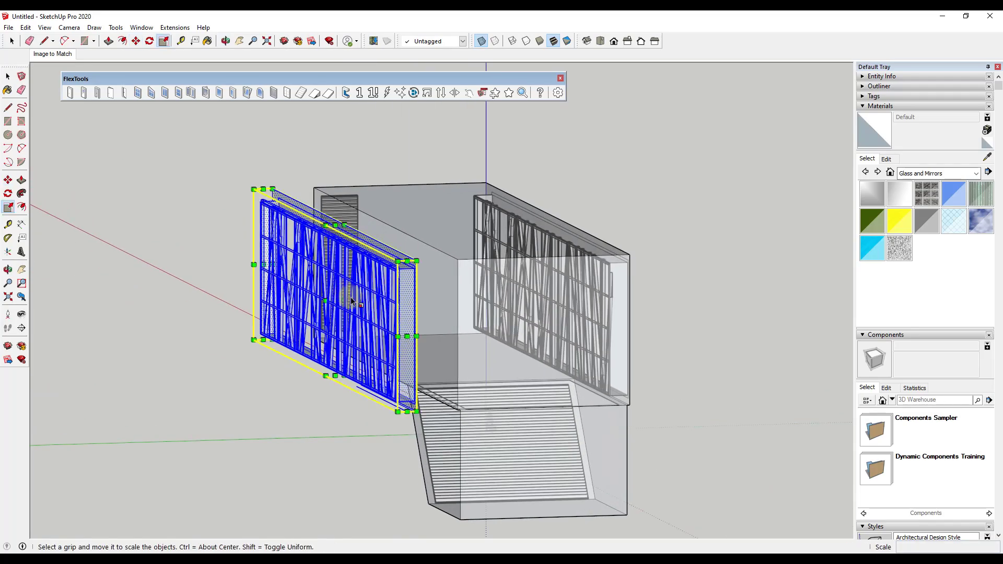
drag(343, 301, 251, 322)
key(Return)
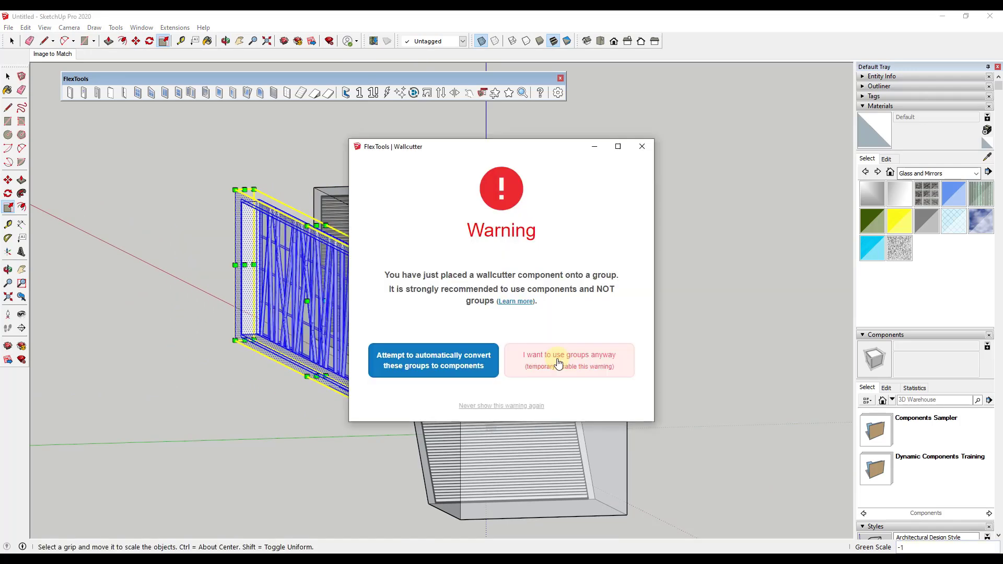
click(558, 361)
middle_drag(386, 332, 401, 331)
key(space)
click(186, 253)
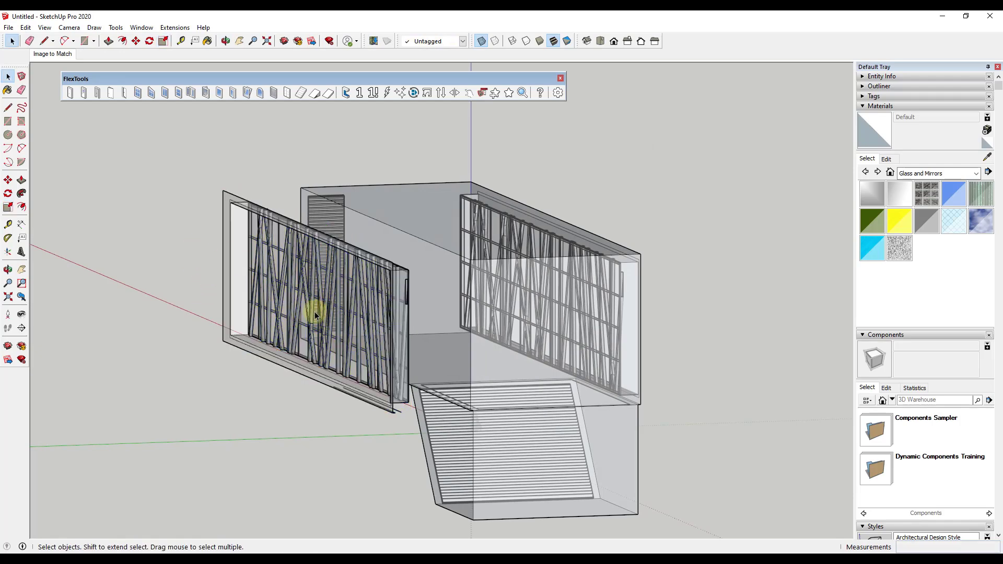
- Delete the box's back face with X-ray turned off
middle_drag(307, 309, 338, 294)
click(467, 314)
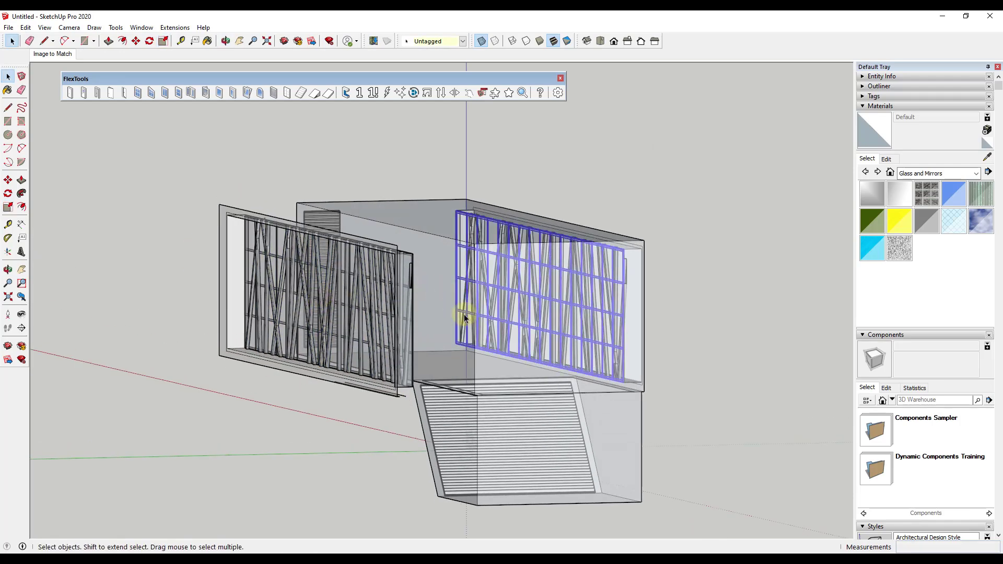
click(440, 306)
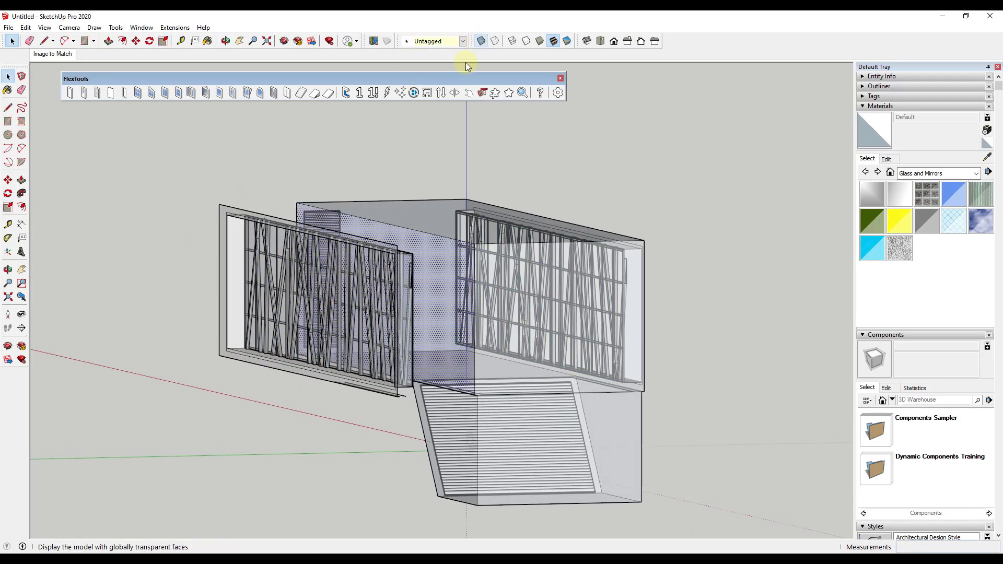
click(480, 42)
key(Delete)
- Select the copied screen panel from a side-on view
middle_drag(447, 290, 341, 272)
drag(349, 411, 349, 412)
middle_drag(262, 378, 416, 393)
scroll(451, 308, up, 2)
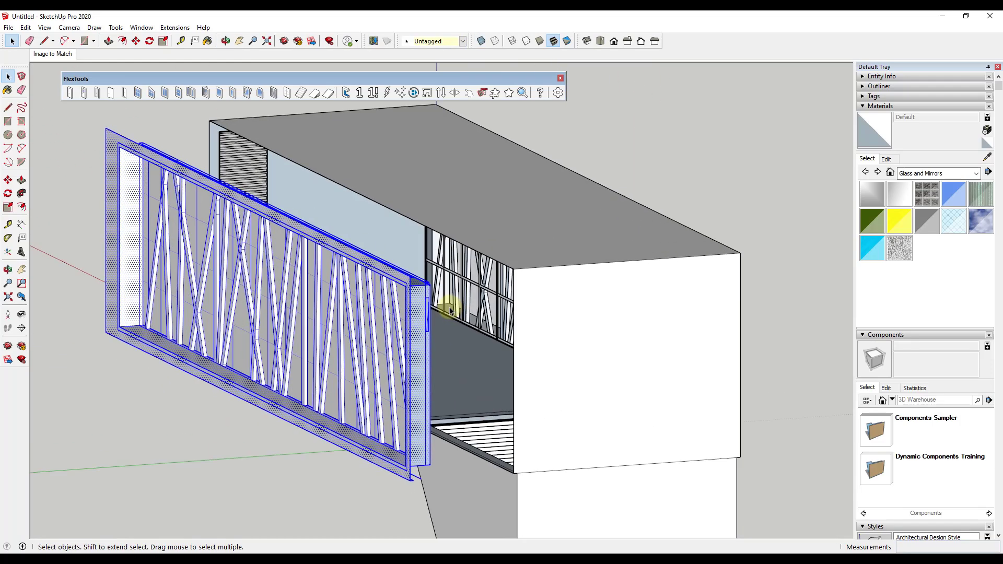
- Move the copied screen panel from its top corner into the building's opening
key(m)
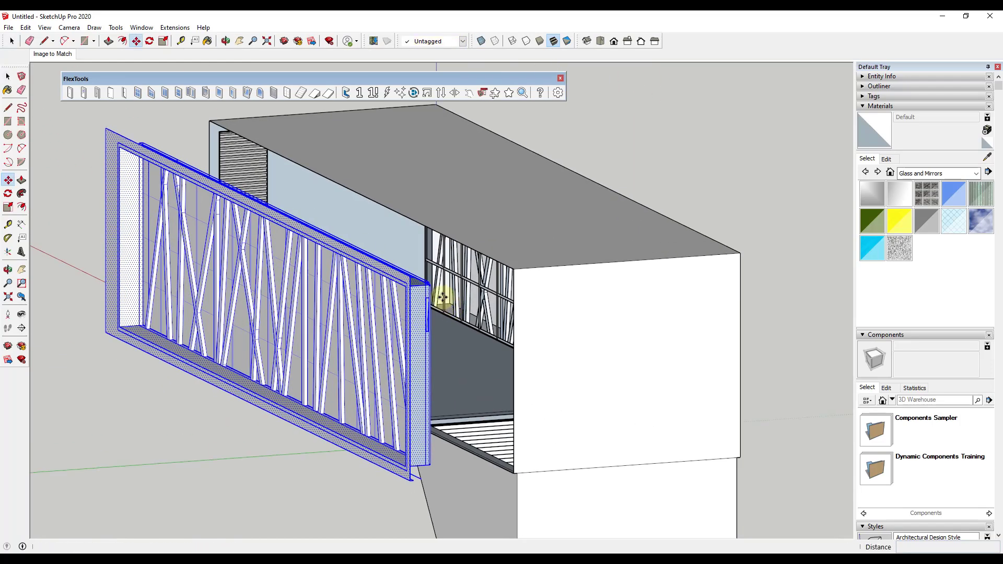
click(411, 275)
click(517, 269)
middle_drag(444, 377, 505, 325)
- Edit the window component behind the screen and launch the FlexTools Wallcutter panel
key(space)
click(483, 360)
middle_drag(503, 365, 478, 383)
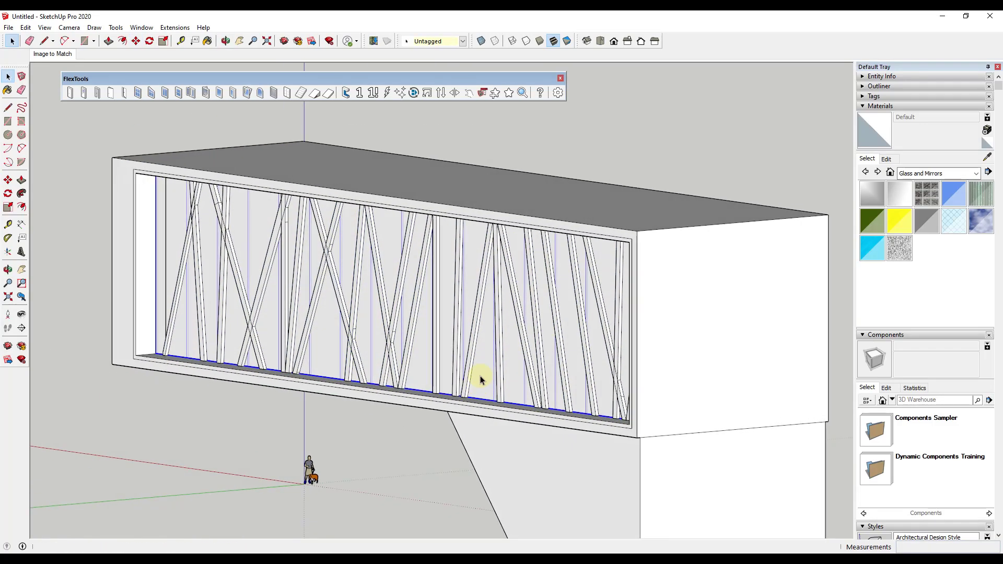
double_click(482, 370)
click(464, 326)
scroll(468, 327, up, 2)
middle_drag(468, 328, 446, 169)
scroll(496, 319, down, 4)
middle_drag(520, 351, 497, 337)
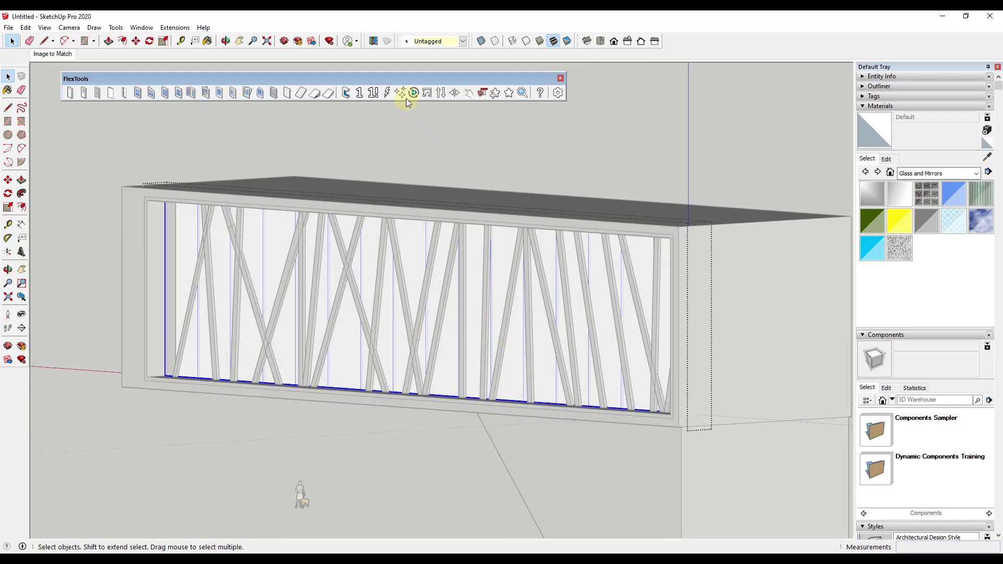
click(344, 94)
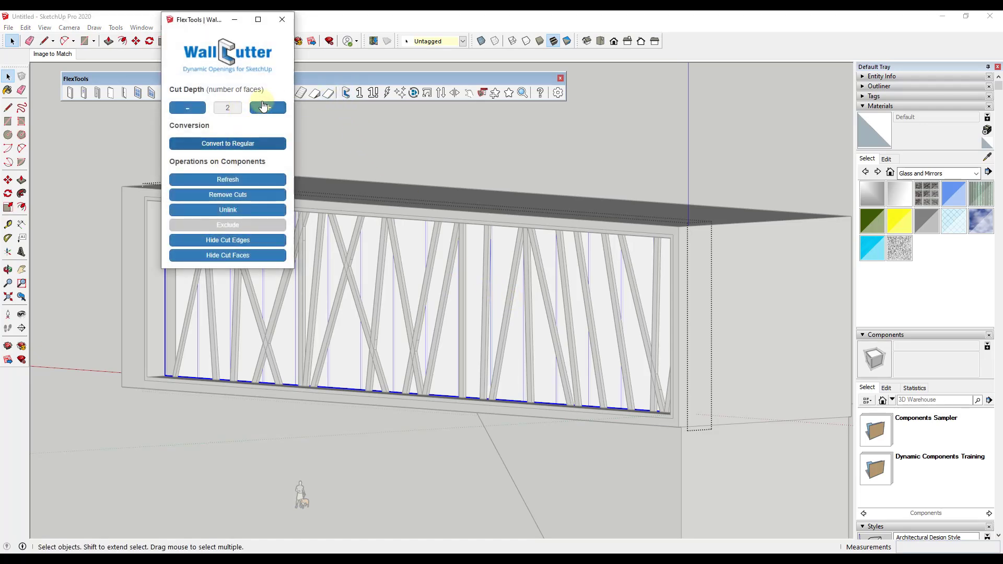
- Set Wallcutter cut depth to 1, close the panel, and exit the facade
click(265, 107)
click(191, 110)
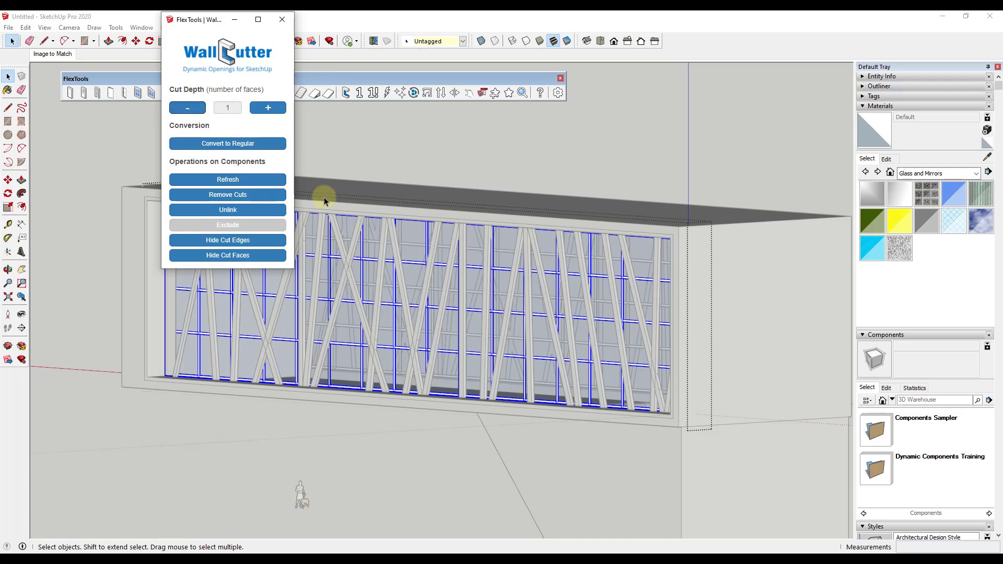
click(188, 107)
click(281, 19)
click(464, 129)
scroll(464, 303, down, 3)
middle_drag(456, 314, 482, 271)
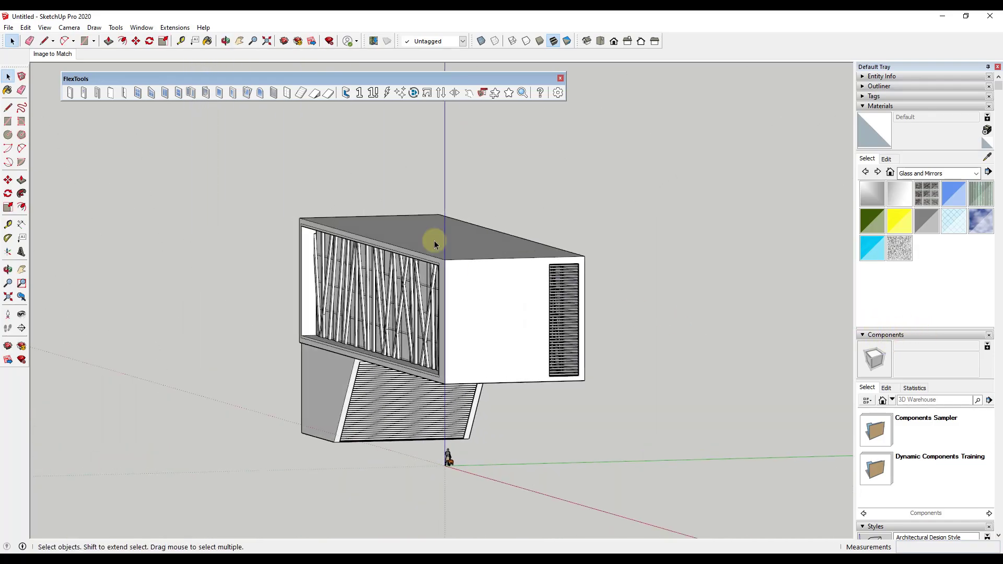
- After checking the Image to Match scene, reapply cut depth 1 inside the facade component
click(60, 54)
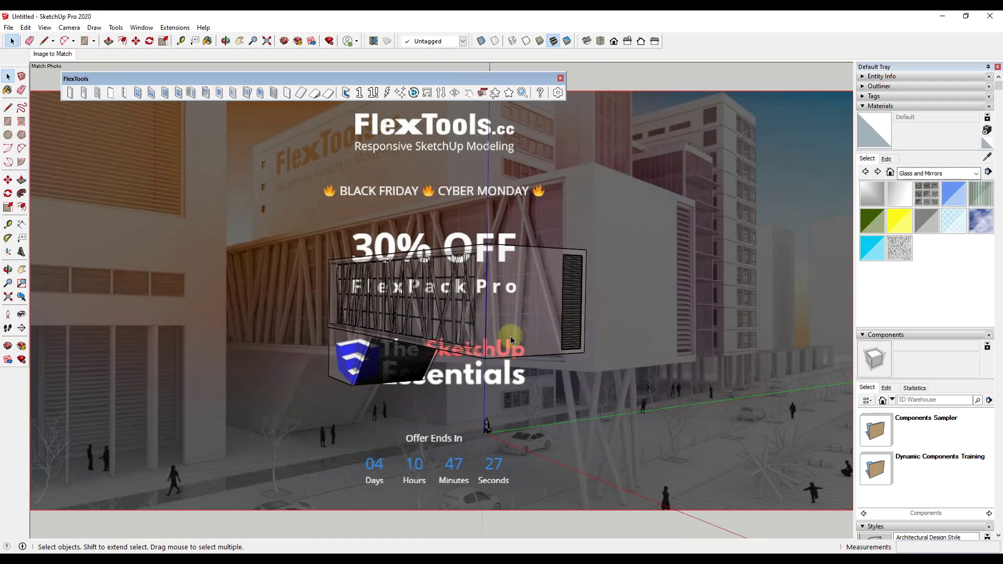
middle_drag(562, 312, 557, 327)
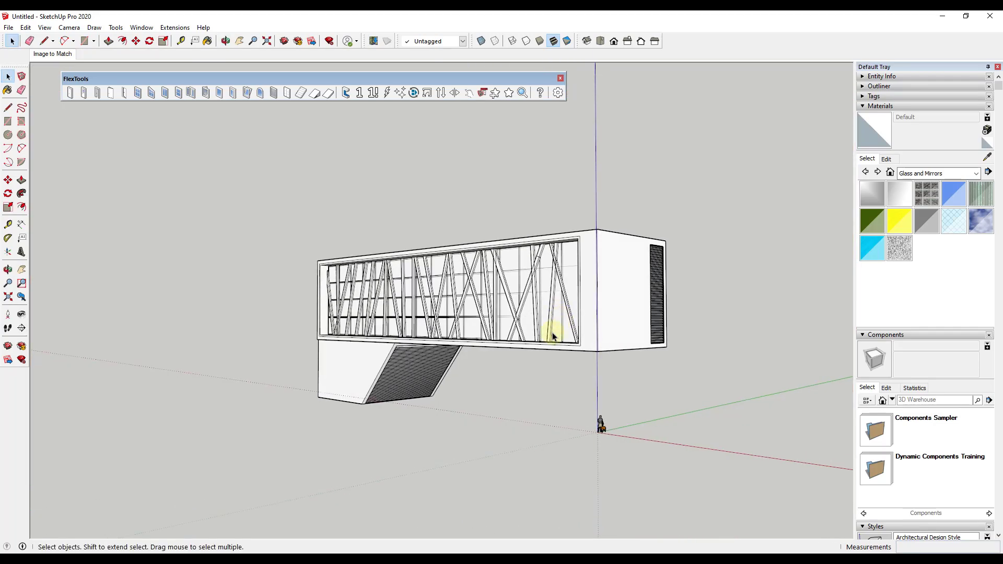
scroll(616, 344, up, 5)
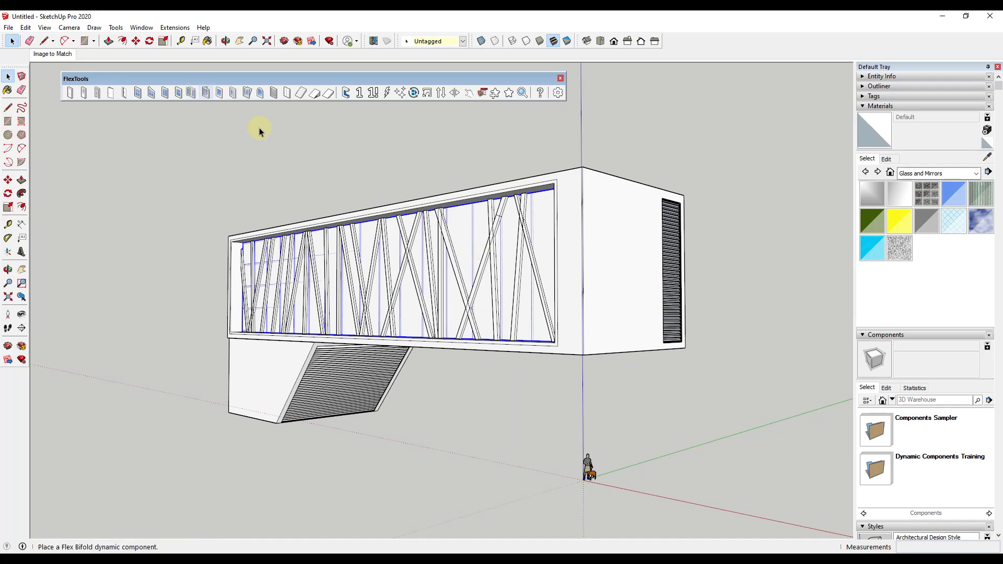
click(343, 95)
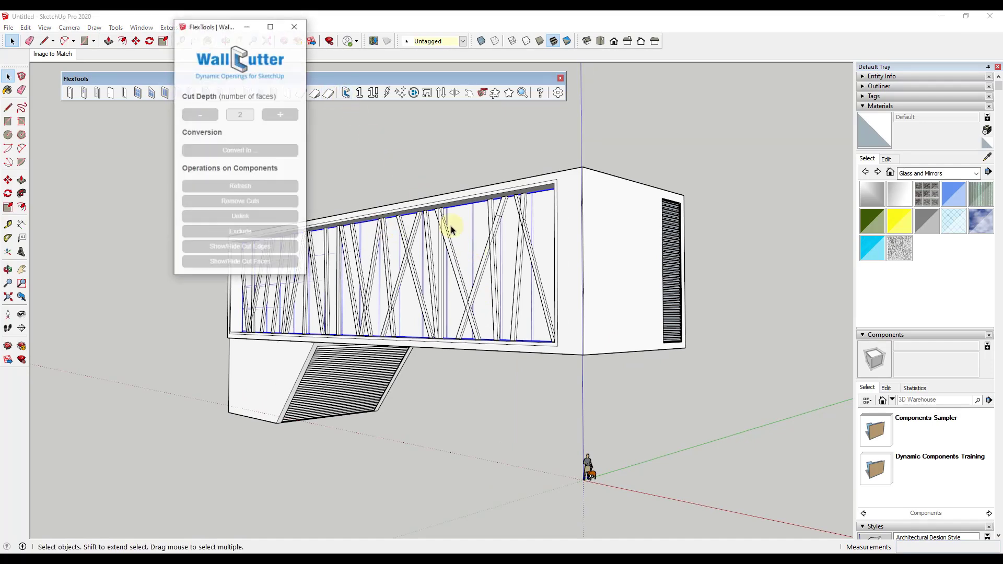
double_click(471, 247)
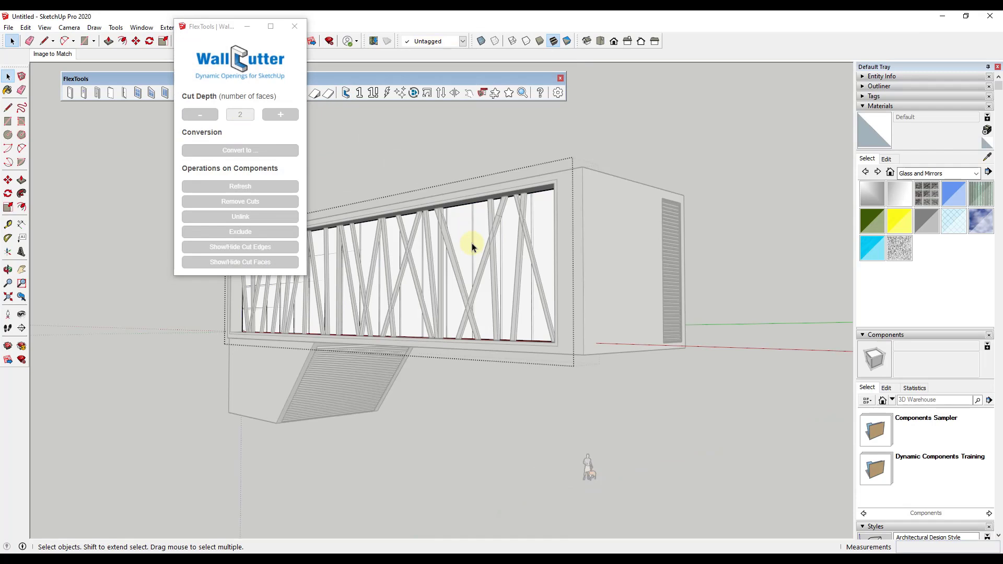
click(201, 116)
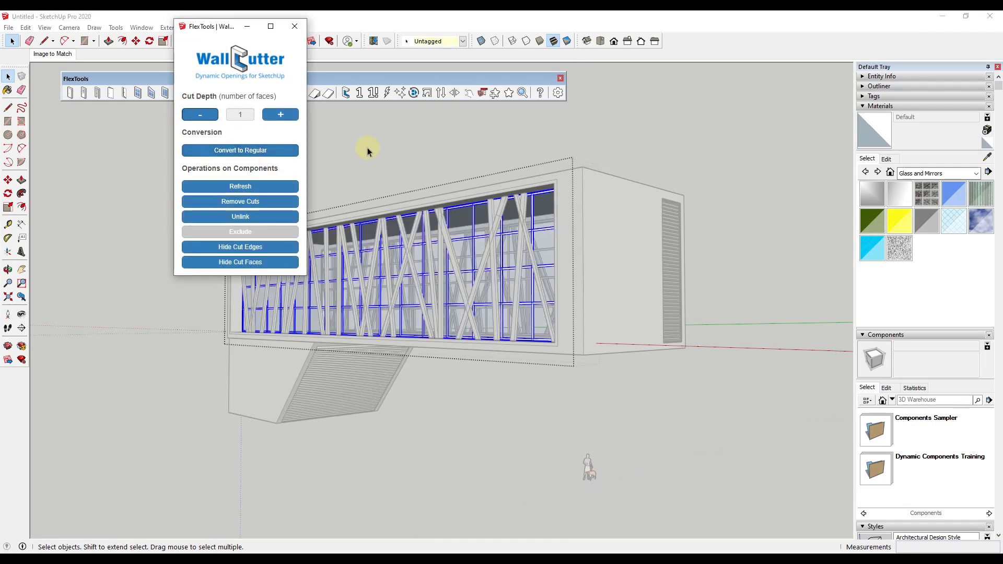
click(295, 26)
click(409, 129)
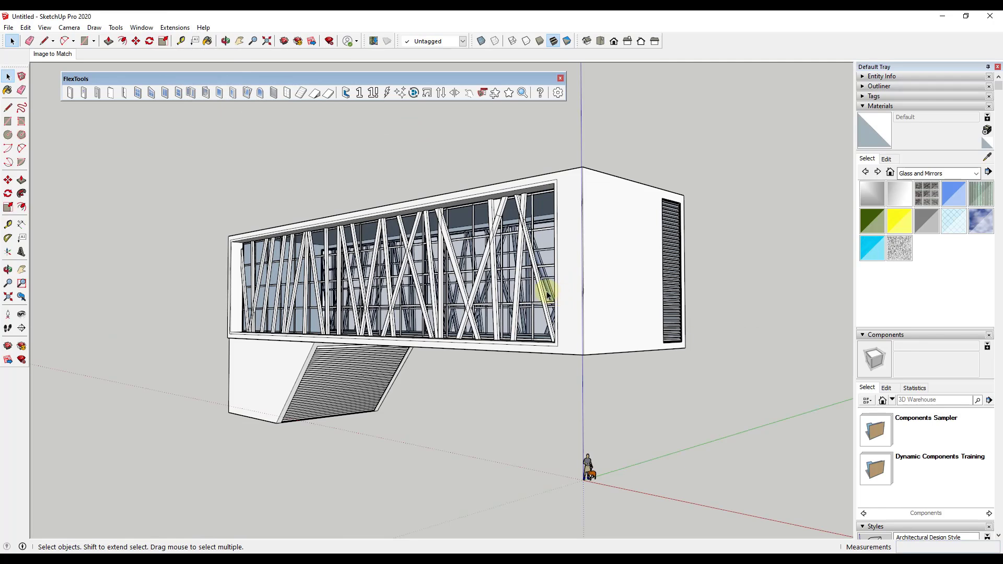
- In the Image to Match scene, draw a small circle on the ground under the overhang
click(62, 54)
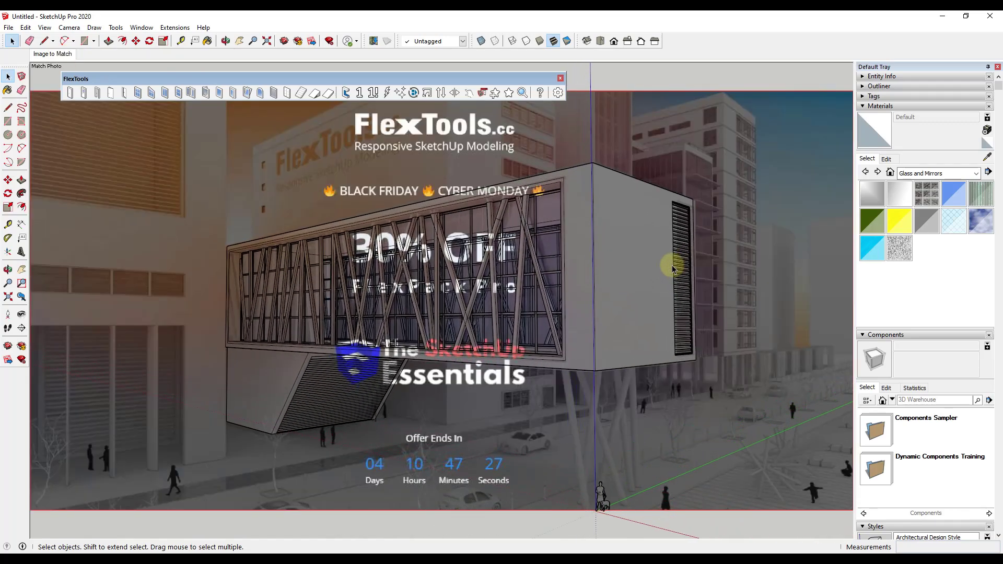
scroll(671, 256, down, 3)
scroll(635, 473, up, 5)
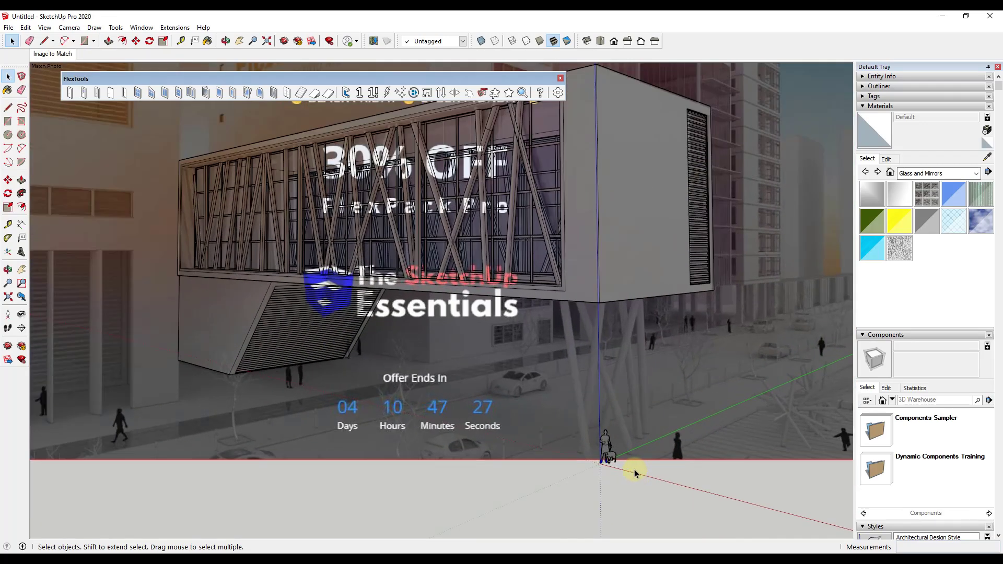
scroll(635, 473, up, 6)
key(c)
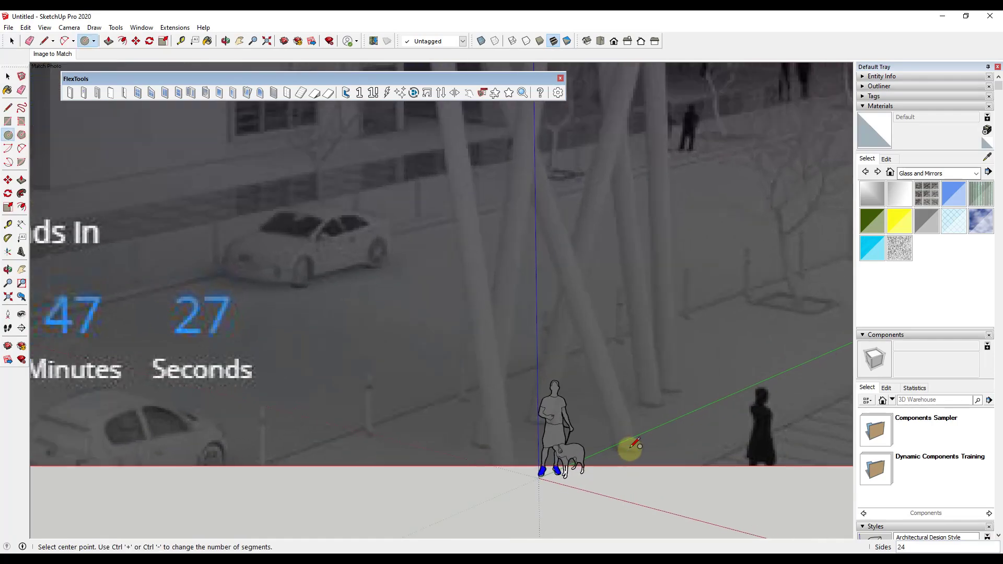
click(627, 448)
click(642, 448)
- Copy the circle with Move+Ctrl to two nearby spots on the ground
key(m)
click(628, 447)
key(ctrl)
click(649, 402)
click(652, 402)
scroll(731, 369, down, 4)
middle_drag(692, 385, 715, 418)
click(58, 55)
scroll(666, 483, up, 5)
scroll(635, 470, up, 3)
- Copy a circle to three more ground positions beneath the cantilevered box
click(741, 443)
key(ctrl)
click(631, 416)
click(631, 417)
key(ctrl)
scroll(560, 442, up, 3)
click(563, 447)
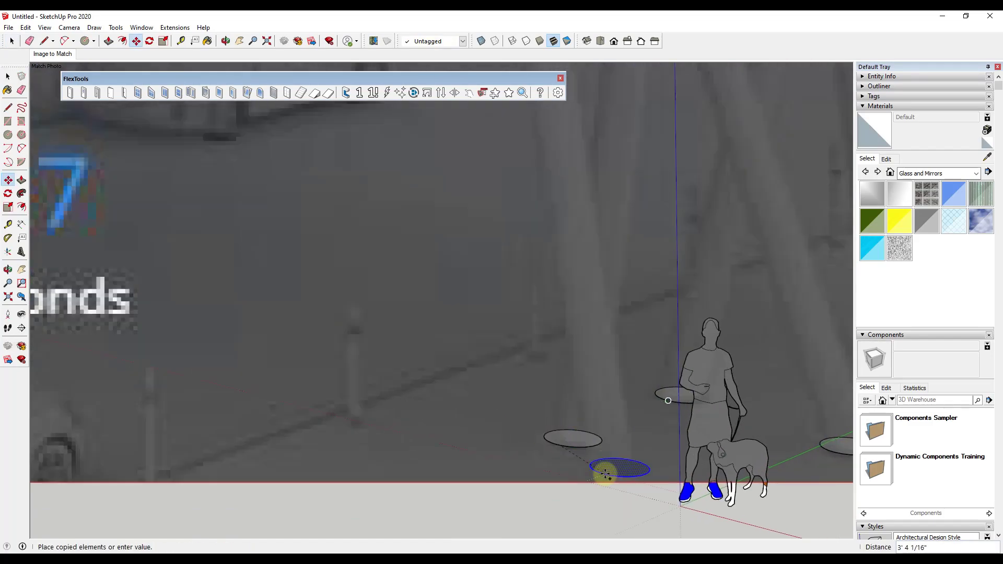
click(604, 464)
scroll(604, 464, down, 6)
middle_drag(604, 464, 600, 437)
key(space)
- Push/Pull one circle up into a tall column and turn on X-ray
click(52, 55)
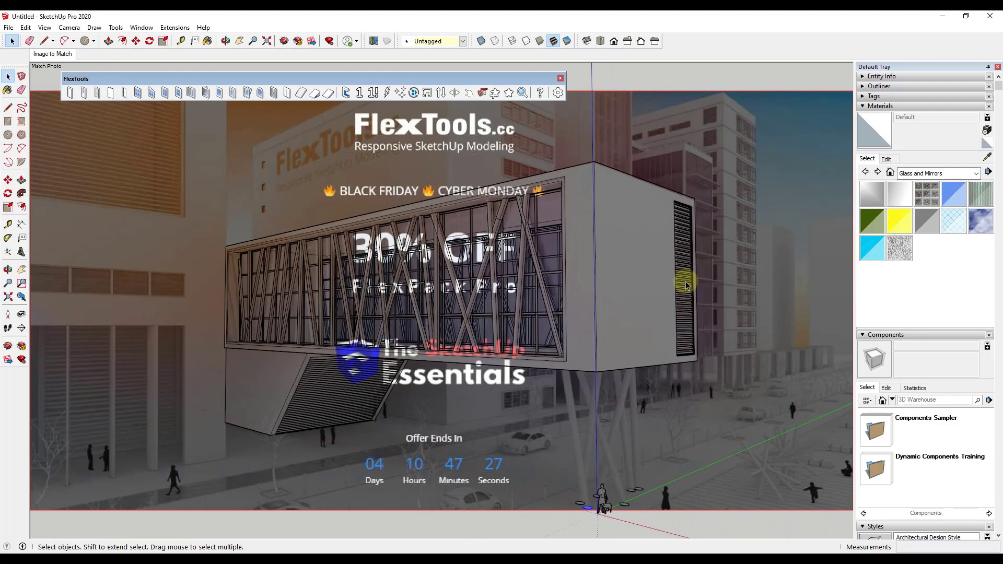
scroll(679, 313, down, 2)
scroll(627, 407, up, 5)
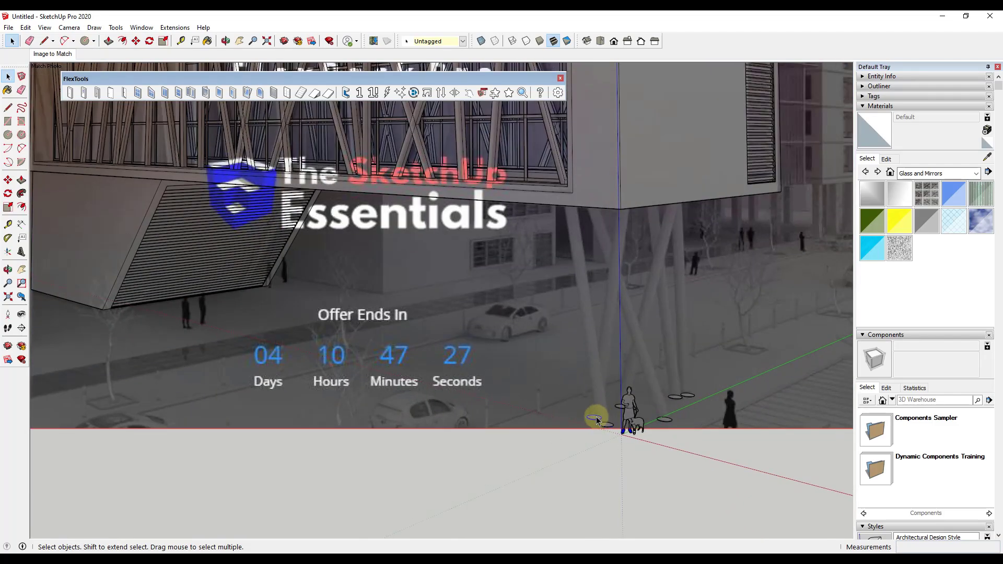
key(p)
drag(596, 417, 598, 198)
key(space)
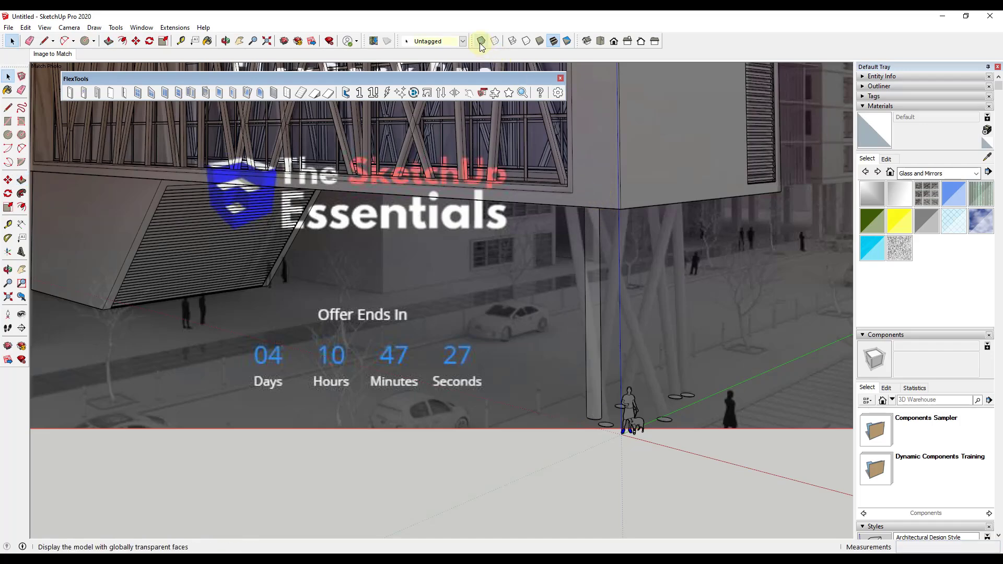
click(481, 41)
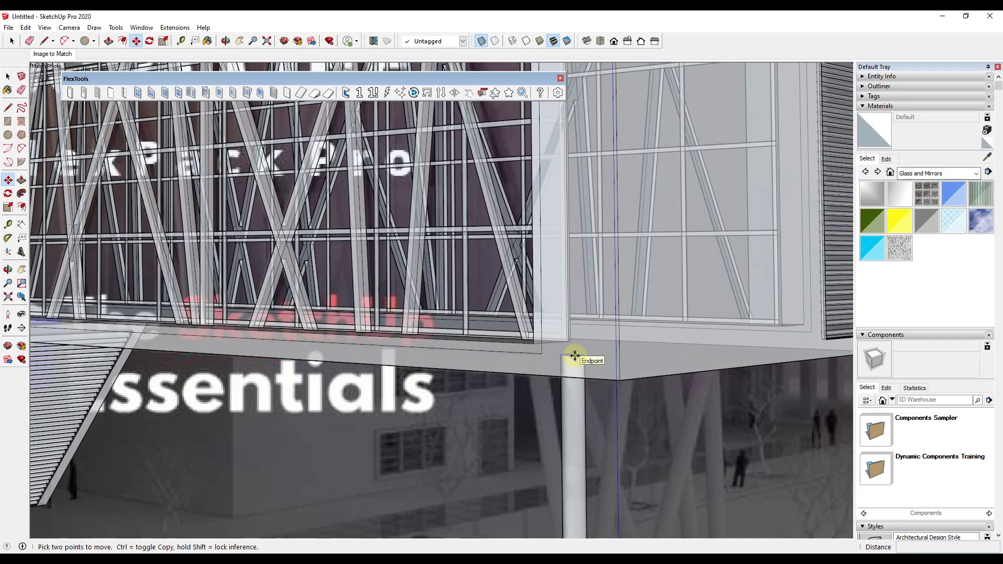
click(574, 355)
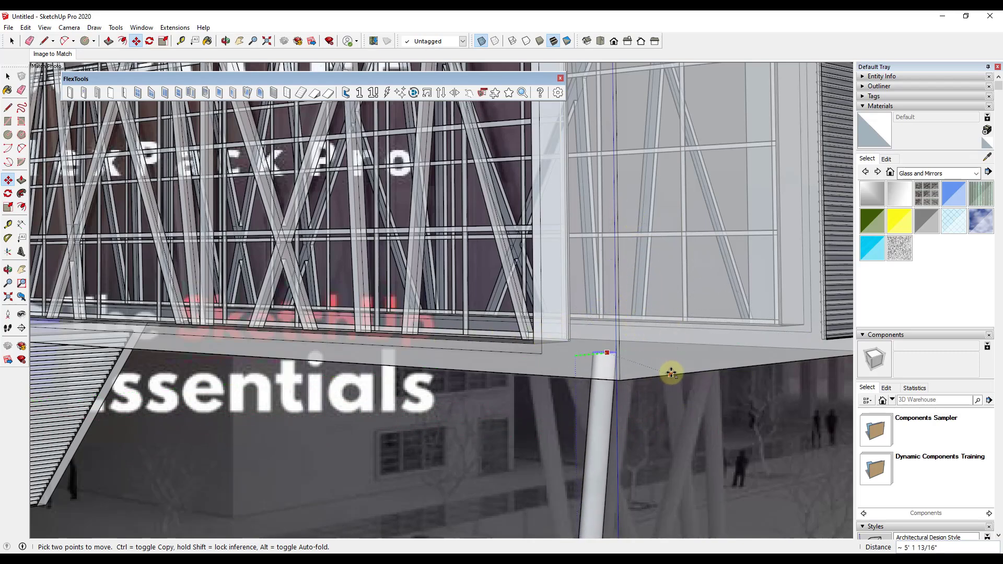
- Slant the column by shifting its top sideways, then make it a group
click(694, 371)
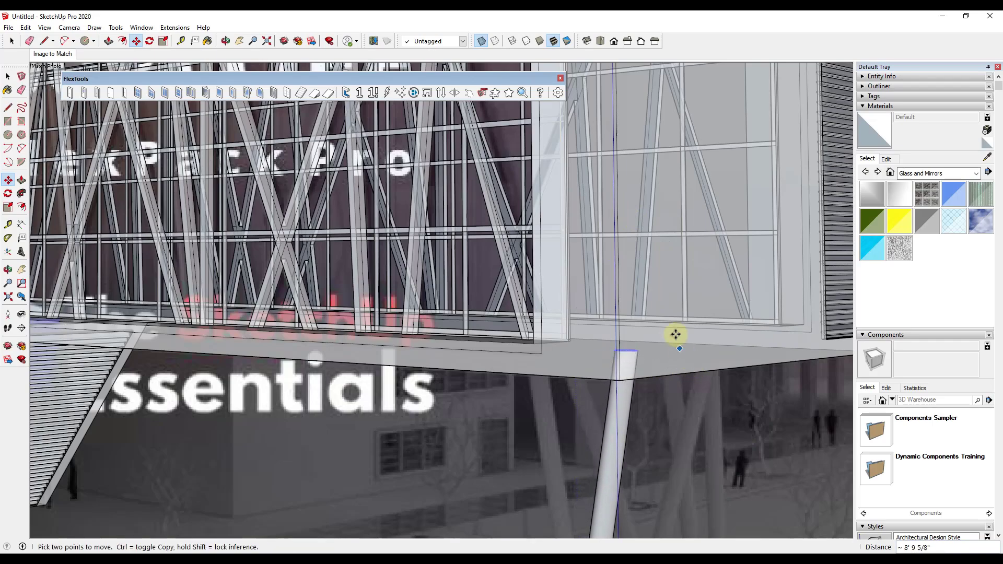
scroll(664, 331, down, 2)
scroll(664, 331, down, 2)
key(space)
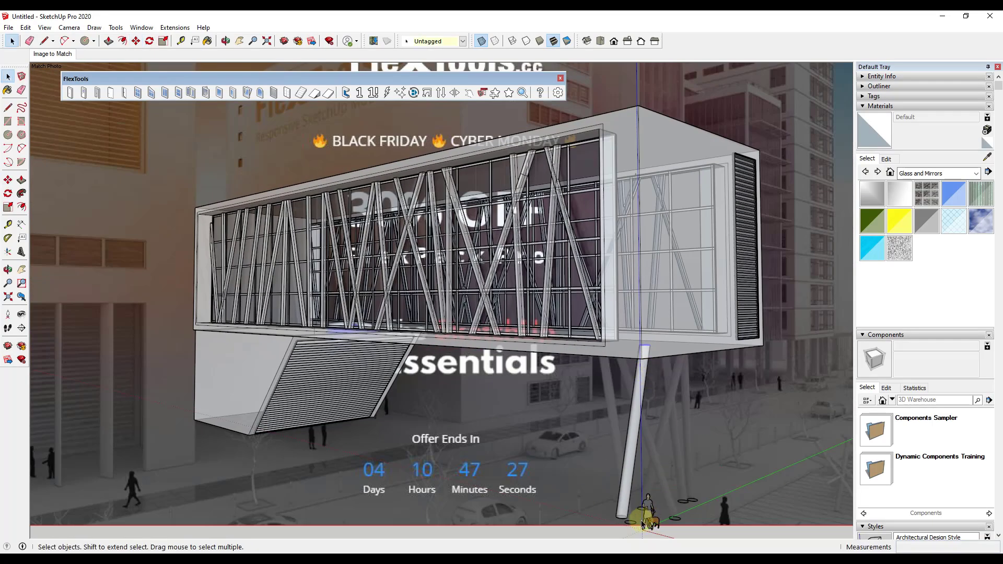
scroll(628, 464, down, 1)
click(627, 463)
right_click(627, 465)
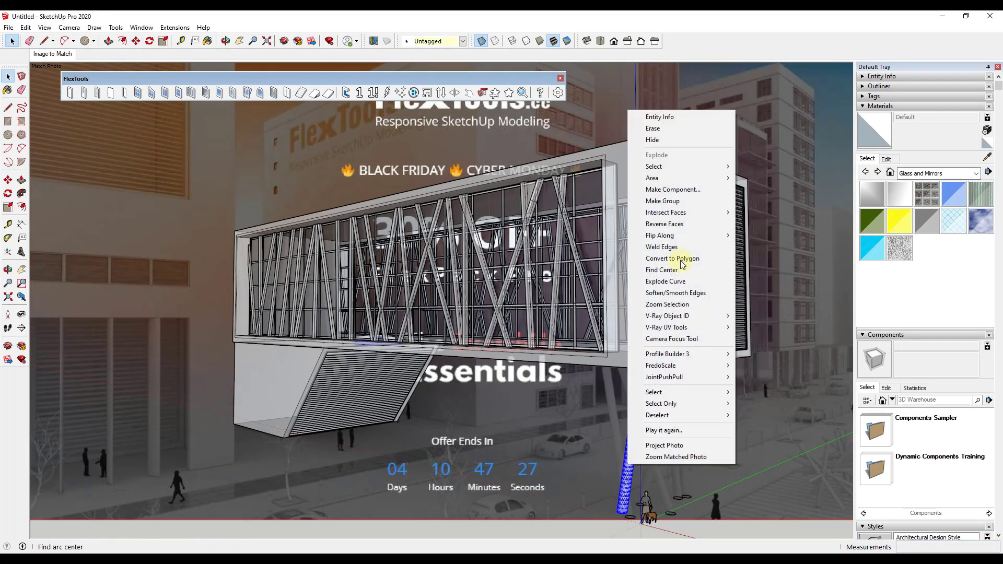
click(678, 203)
- Push/Pull another circle up into a second upright column
scroll(635, 472, up, 3)
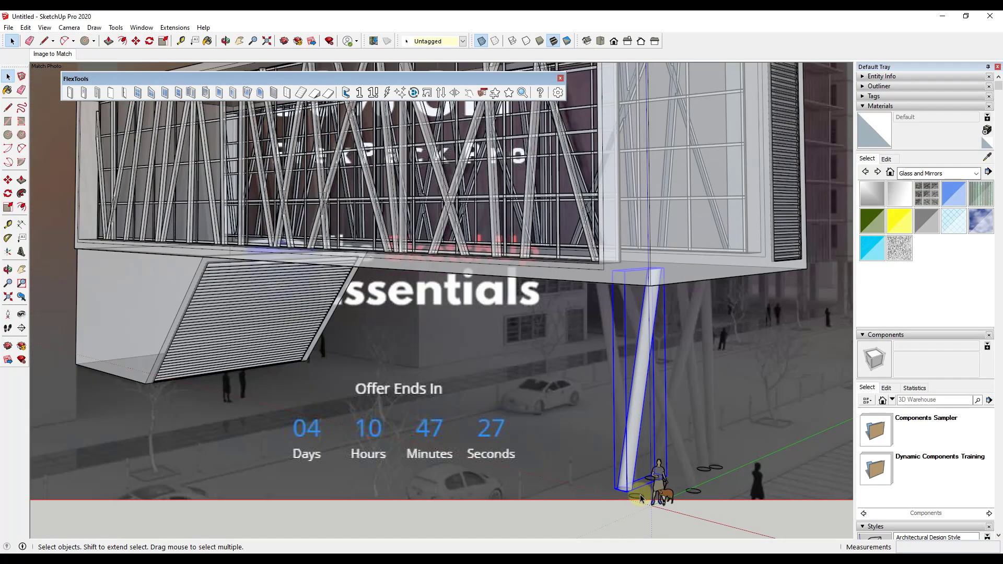
key(p)
drag(640, 500, 651, 289)
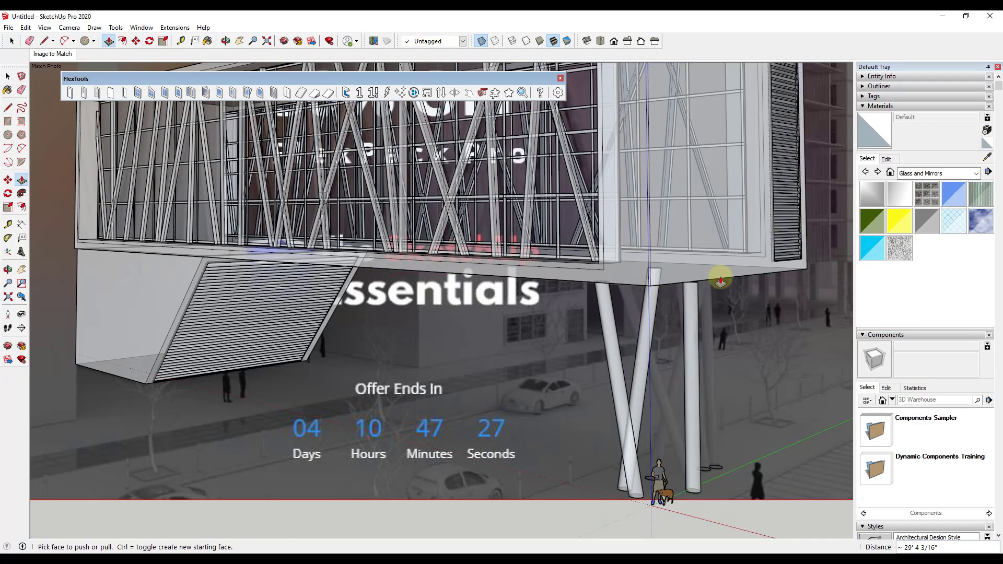
- Group a ground circle and, inside the group, pull it up into a tall column
key(space)
scroll(709, 299, down, 3)
scroll(616, 441, up, 6)
right_click(604, 435)
click(638, 206)
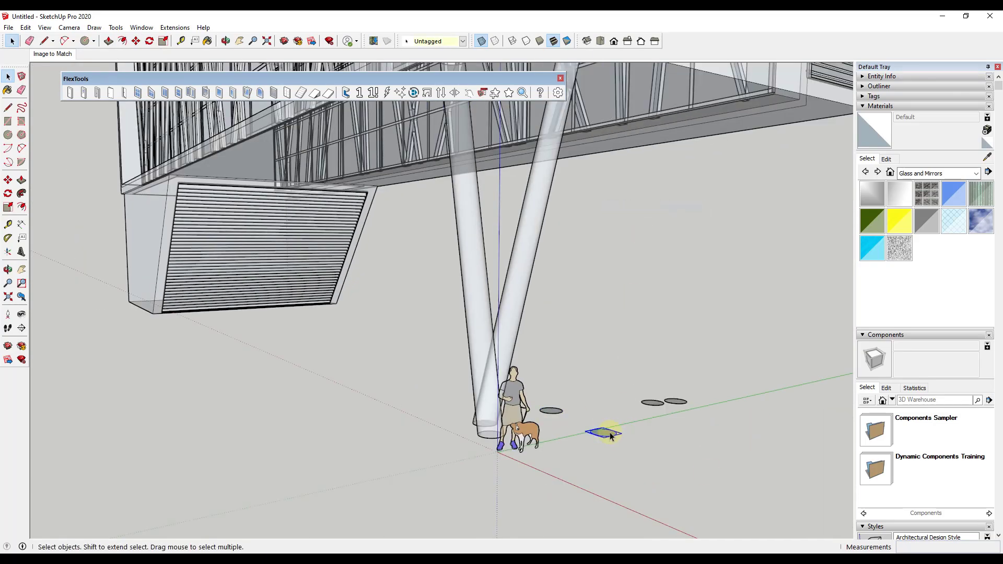
double_click(605, 435)
key(p)
scroll(611, 278, down, 2)
drag(601, 431, 649, 147)
key(space)
click(643, 390)
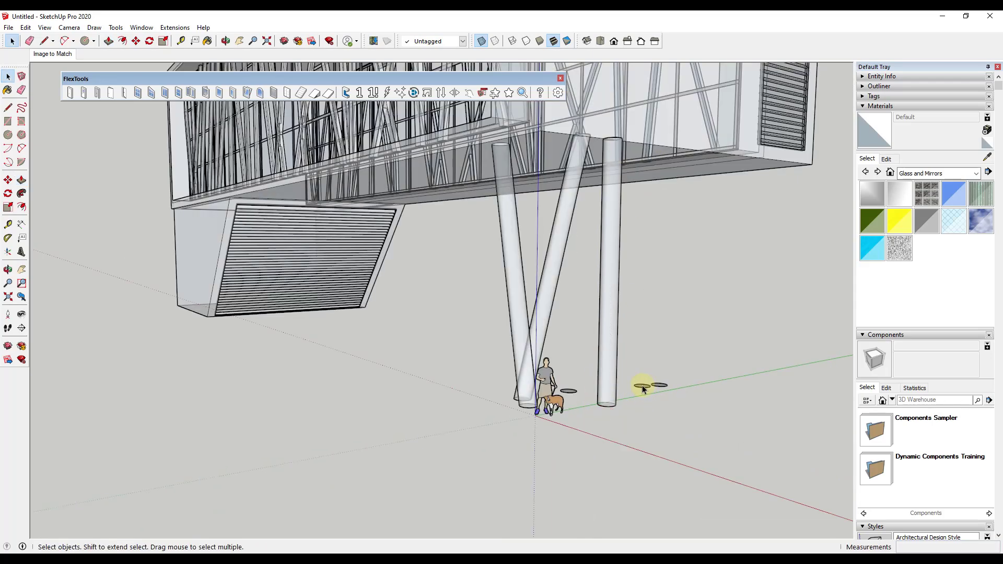
- Pull another circle up into a column, then undo that column
key(p)
drag(642, 387, 690, 160)
click(698, 153)
key(space)
triple_click(644, 226)
right_click(645, 226)
key(Escape)
key(ctrl+z)
click(644, 385)
- In the photo scene, raise a circle into a column and move its top to slant it
click(569, 390)
click(53, 54)
key(p)
key(space)
double_click(600, 494)
drag(599, 494, 599, 340)
key(space)
key(m)
click(596, 341)
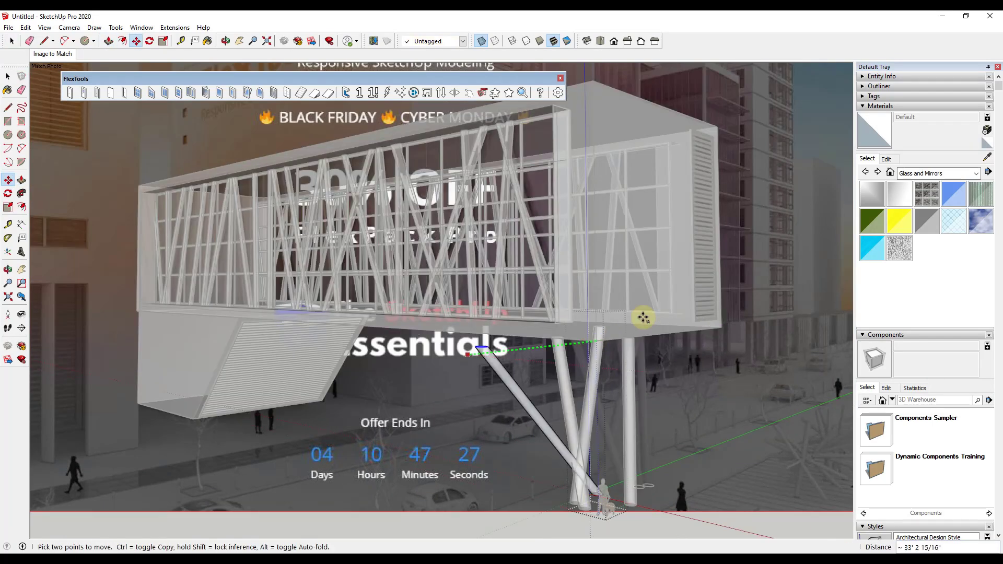
click(645, 336)
key(p)
- Raise the last column at the right, slant its top across, and exit the group
key(space)
key(m)
key(p)
drag(639, 486, 639, 339)
key(space)
key(m)
click(585, 341)
key(space)
click(510, 336)
- Turn X-ray off and orbit out to a full view of the building
scroll(703, 383, down, 4)
middle_drag(684, 380, 683, 418)
scroll(711, 430, up, 1)
click(484, 38)
middle_drag(659, 382, 669, 401)
scroll(767, 435, up, 2)
scroll(508, 303, down, 2)
middle_drag(547, 349, 570, 354)
scroll(645, 373, up, 2)
middle_drag(652, 381, 629, 373)
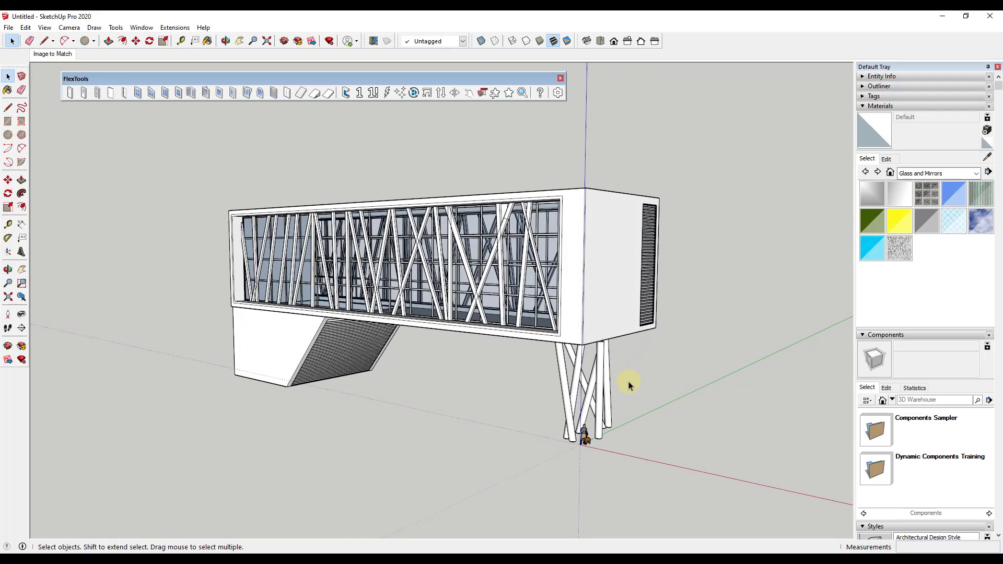